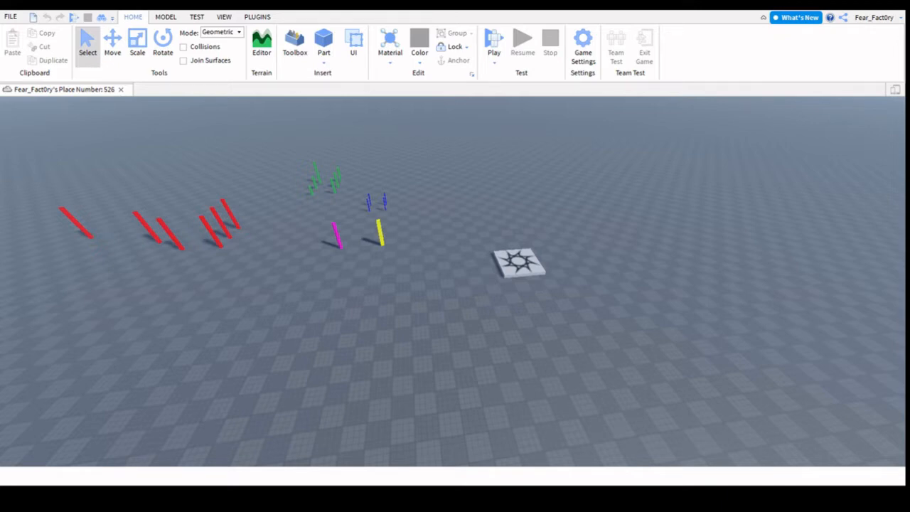
{"action": "key", "text": "w"}
{"action": "right_click_drag", "start_coordinate": [490, 354], "coordinate": [470, 342]}
{"action": "key", "text": "s"}
{"action": "key", "text": "a"}
{"action": "key", "text": "d"}
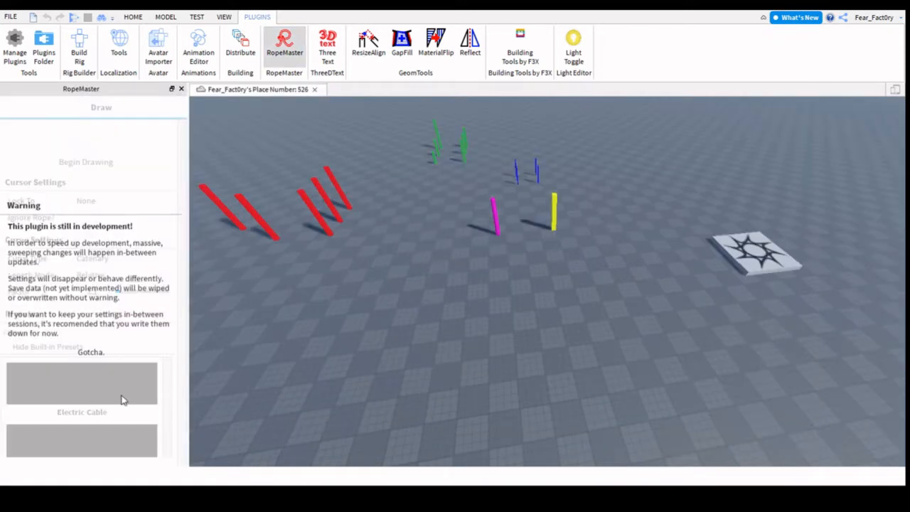
{"action": "right_click_drag", "start_coordinate": [390, 367], "coordinate": [230, 365]}
{"action": "key", "text": "s"}
{"action": "key", "text": "a"}
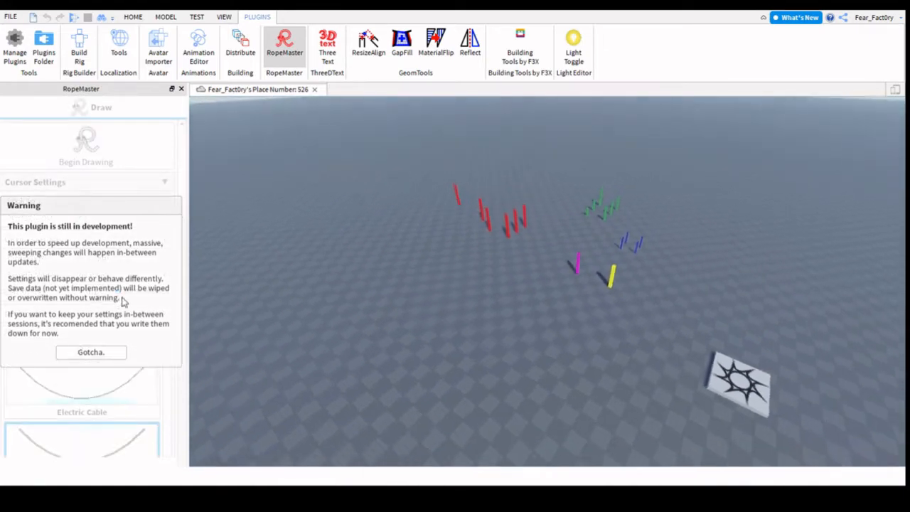
{"action": "key", "text": "d"}
{"action": "key", "text": "d"}
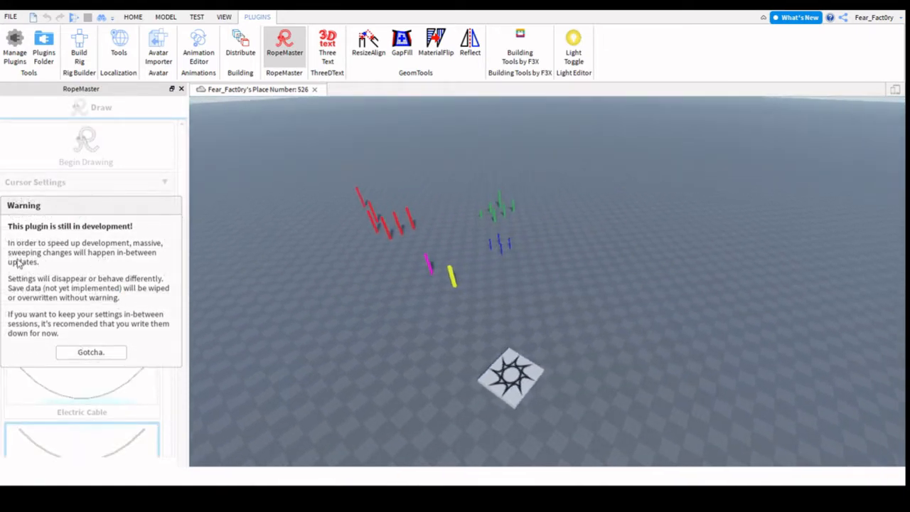
{"action": "key", "text": "a"}
{"action": "key", "text": "w"}
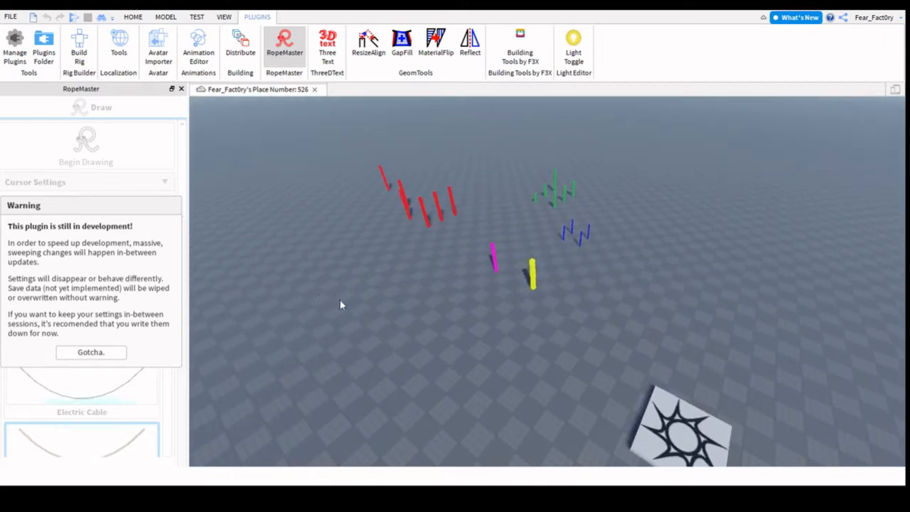
{"action": "key", "text": "a"}
{"action": "right_click_drag", "start_coordinate": [348, 301], "coordinate": [347, 300]}
{"action": "key", "text": "w"}
{"action": "key", "text": "s"}
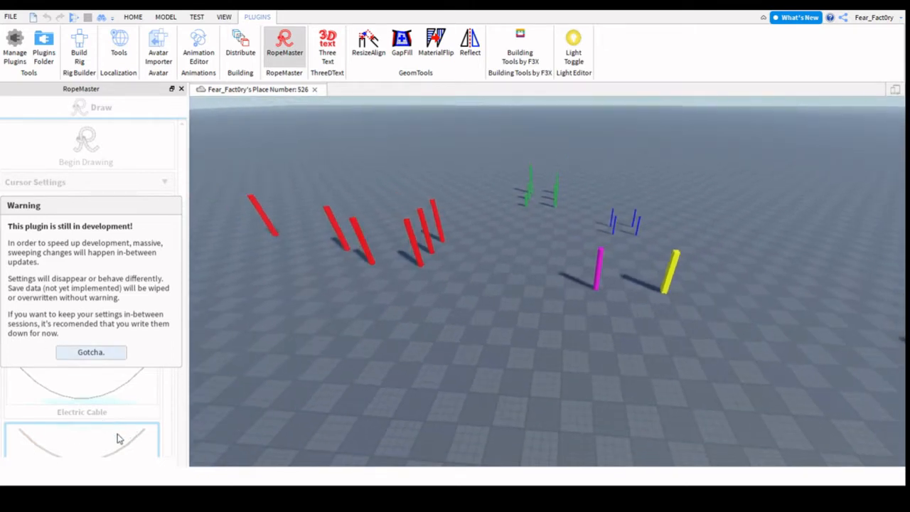
{"action": "key", "text": "d"}
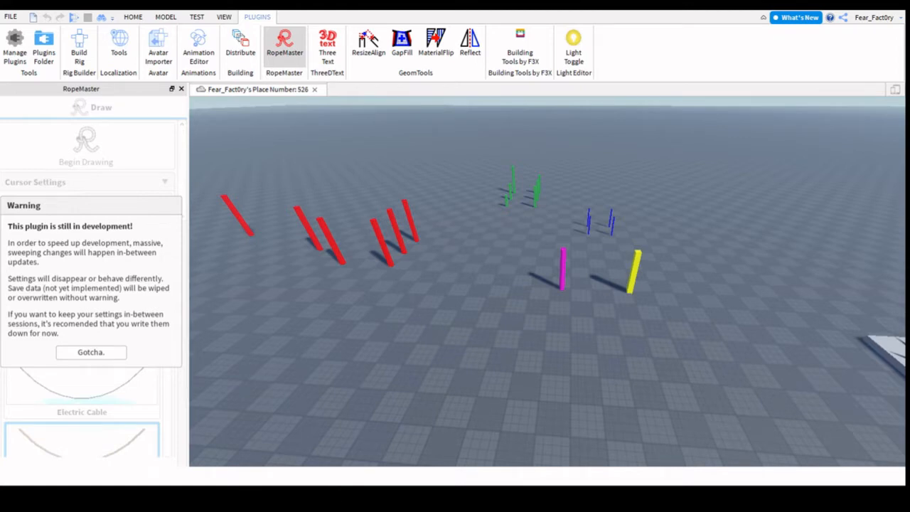
{"action": "key", "text": "d"}
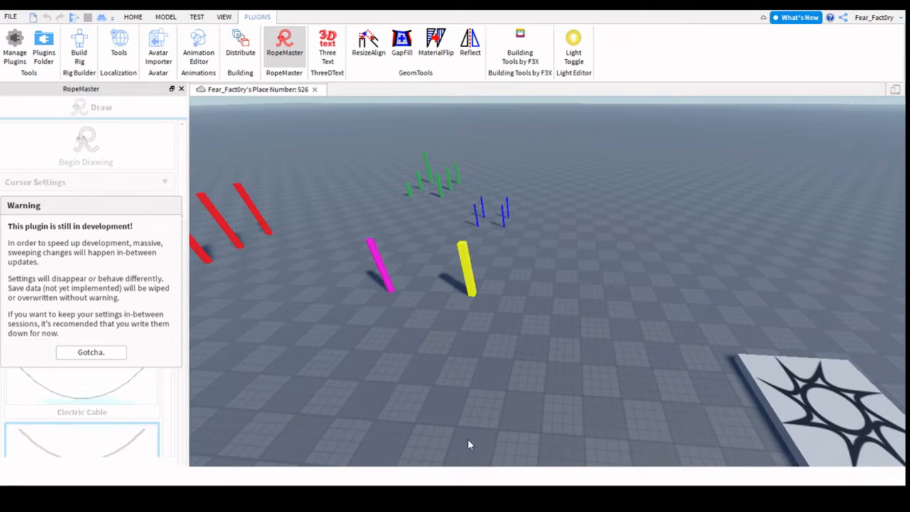
{"action": "key", "text": "s"}
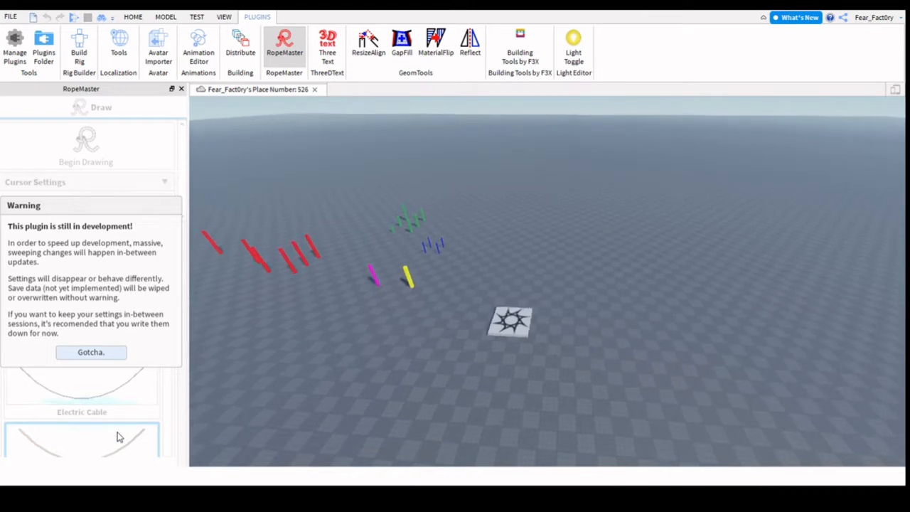
{"action": "key", "text": "w"}
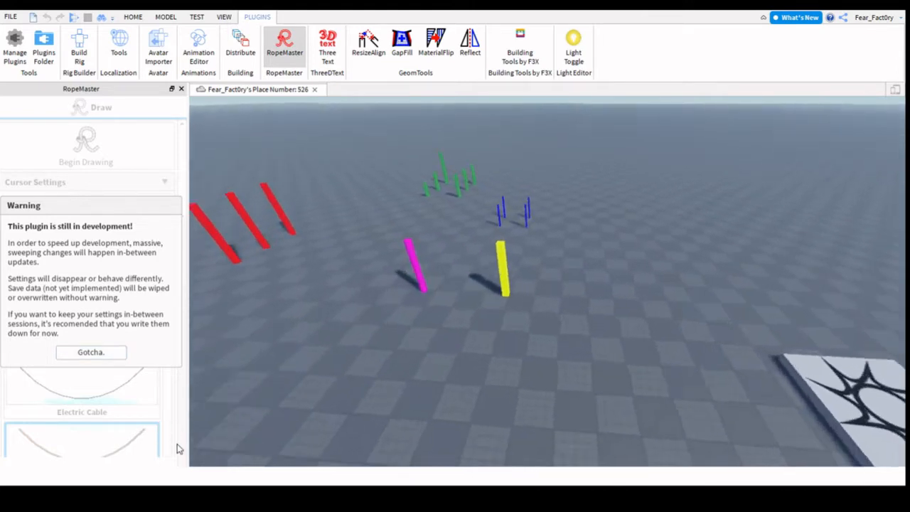
{"action": "key", "text": "w"}
{"action": "key", "text": "s"}
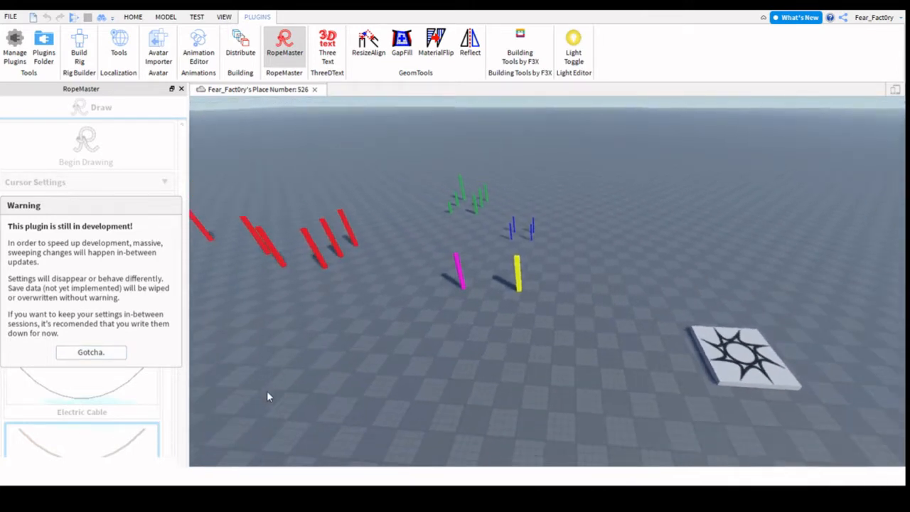
Step: Acknowledge the RopeMaster development warning and look through the built-in rope presets
{"action": "left_click", "coordinate": [90, 352]}
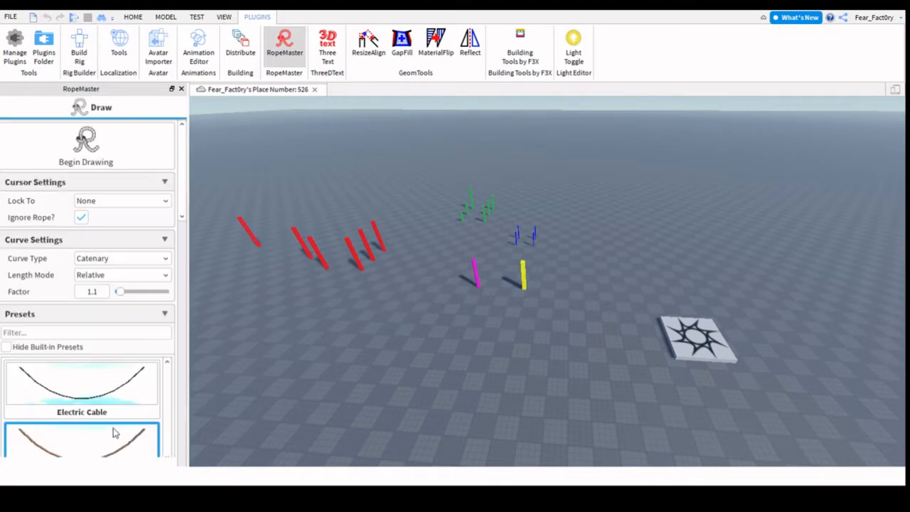
{"action": "scroll", "coordinate": [114, 432], "scroll_direction": "down", "scroll_amount": 5}
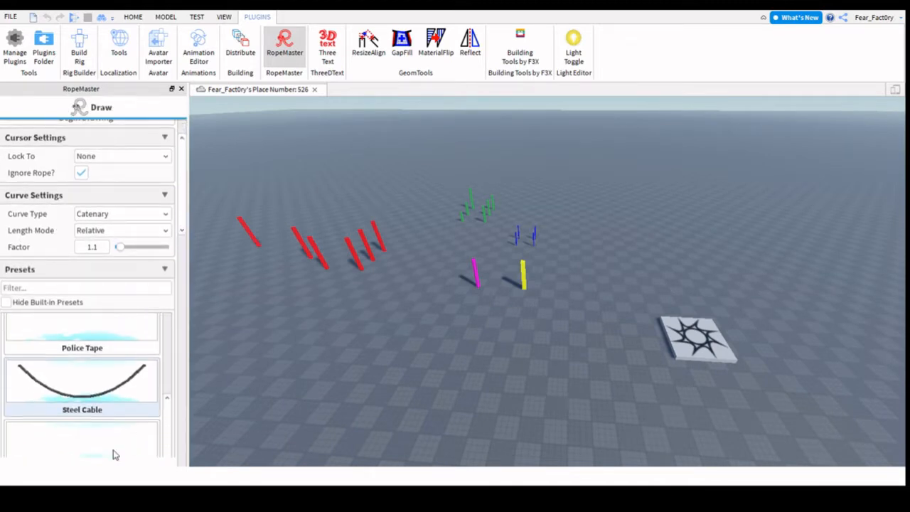
{"action": "scroll", "coordinate": [114, 455], "scroll_direction": "up", "scroll_amount": 5}
{"action": "key", "text": "w"}
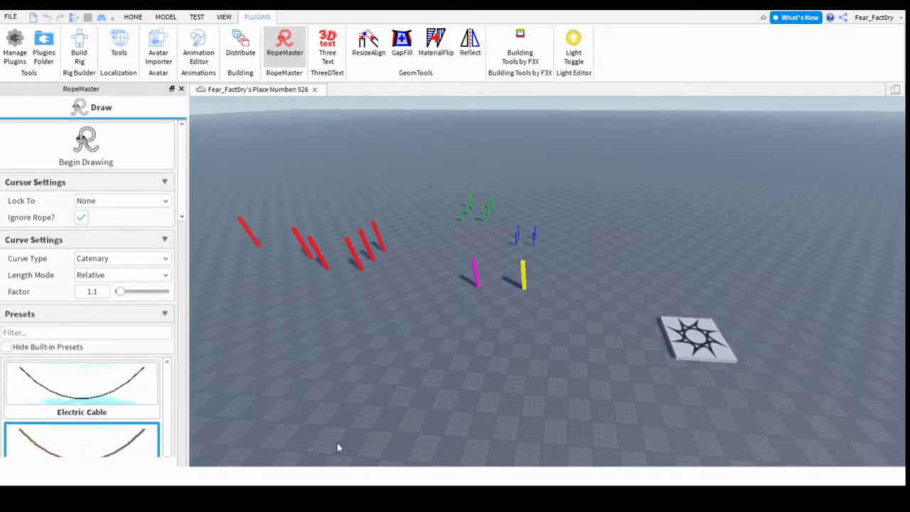
{"action": "key", "text": "s"}
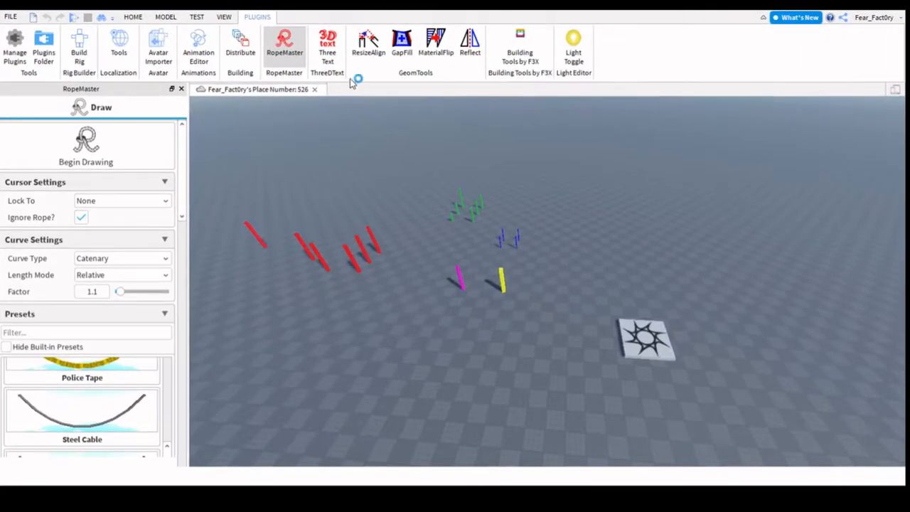
{"action": "right_click_drag", "start_coordinate": [661, 384], "coordinate": [631, 403]}
{"action": "key", "text": "s"}
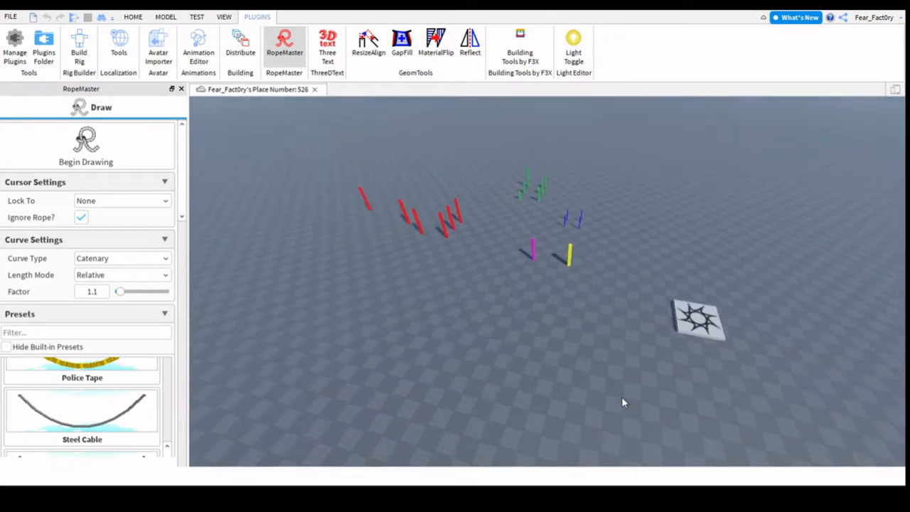
{"action": "key", "text": "d"}
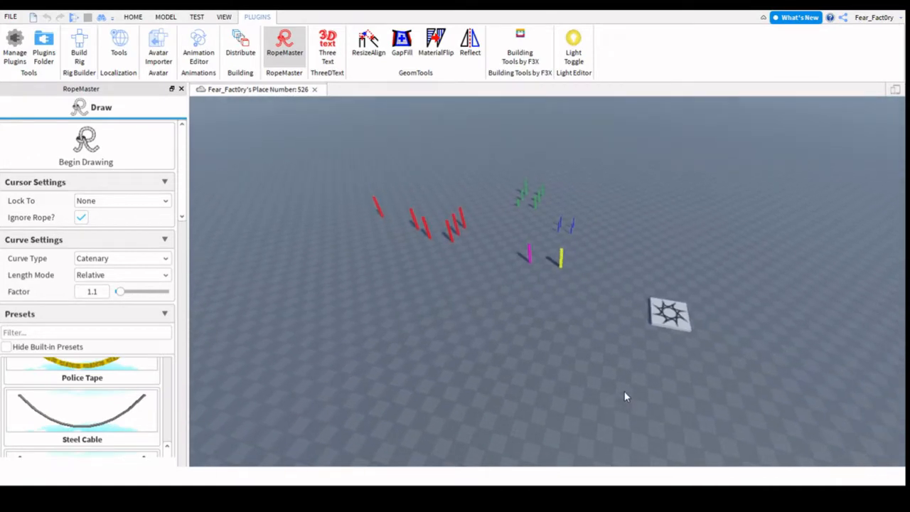
{"action": "key", "text": "w"}
{"action": "key", "text": "a"}
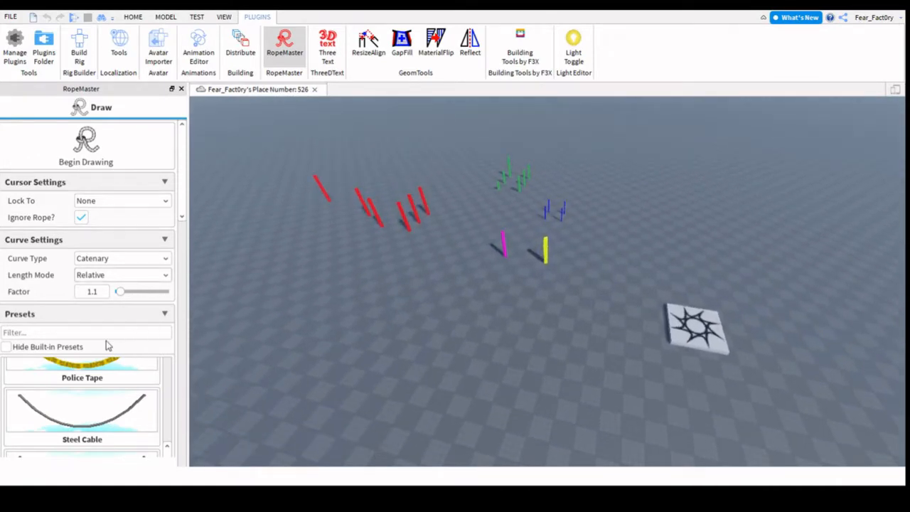
Step: Examine the magenta cylindrical post and the neighbouring yellow block post up close
{"action": "key", "text": "w"}
{"action": "right_click_drag", "start_coordinate": [544, 423], "coordinate": [544, 423]}
{"action": "key", "text": "w"}
{"action": "key", "text": "s"}
{"action": "key", "text": "a"}
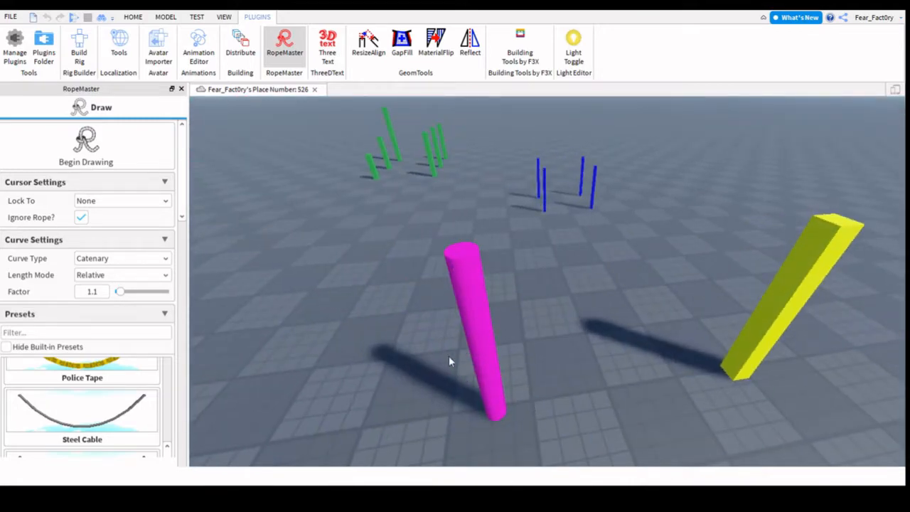
{"action": "key", "text": "s"}
{"action": "key", "text": "d"}
{"action": "key", "text": "w"}
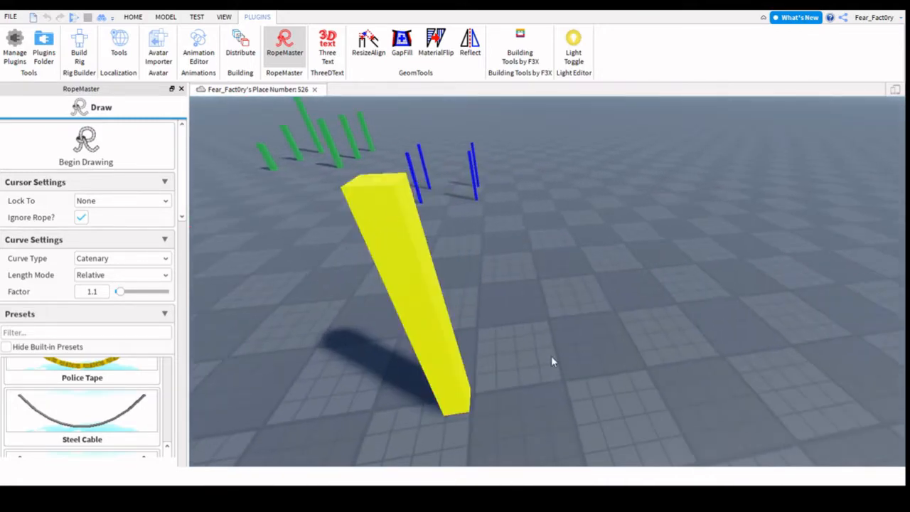
{"action": "key", "text": "s"}
{"action": "key", "text": "a"}
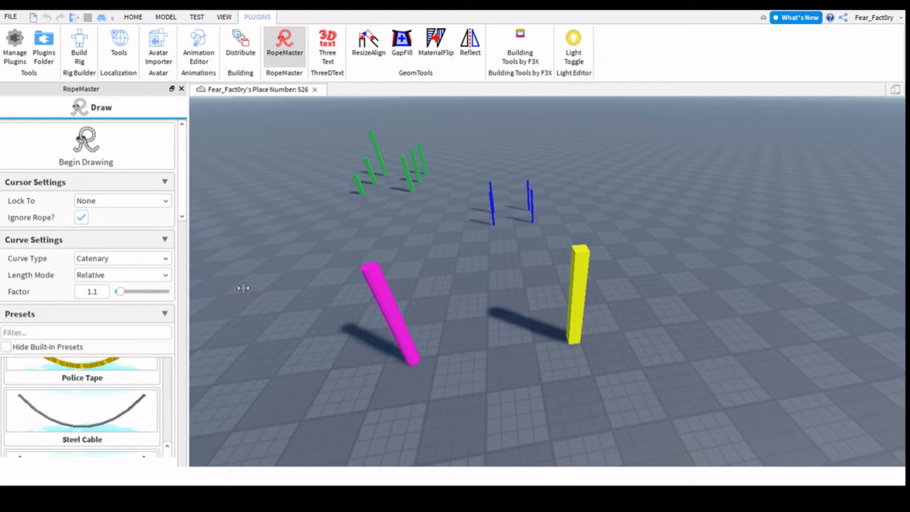
Step: Review the available curve types for the rope
{"action": "left_click", "coordinate": [143, 257]}
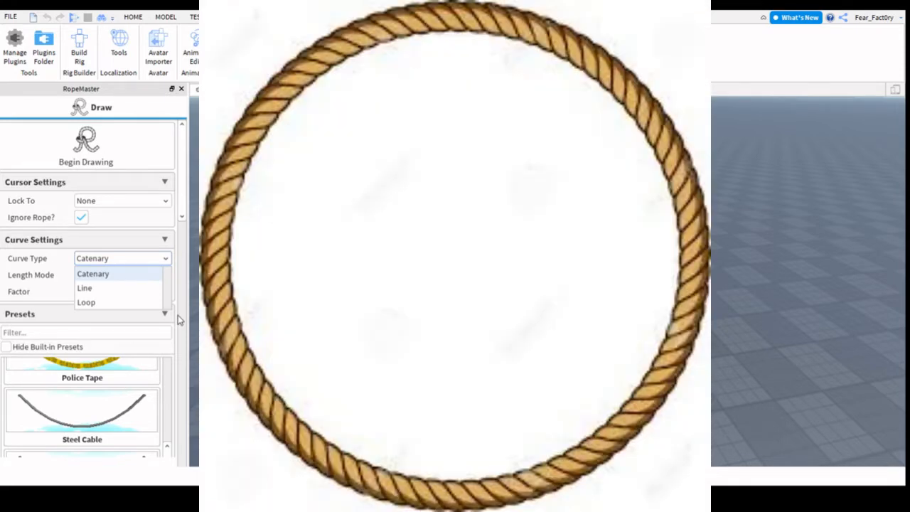
{"action": "left_click", "coordinate": [174, 317]}
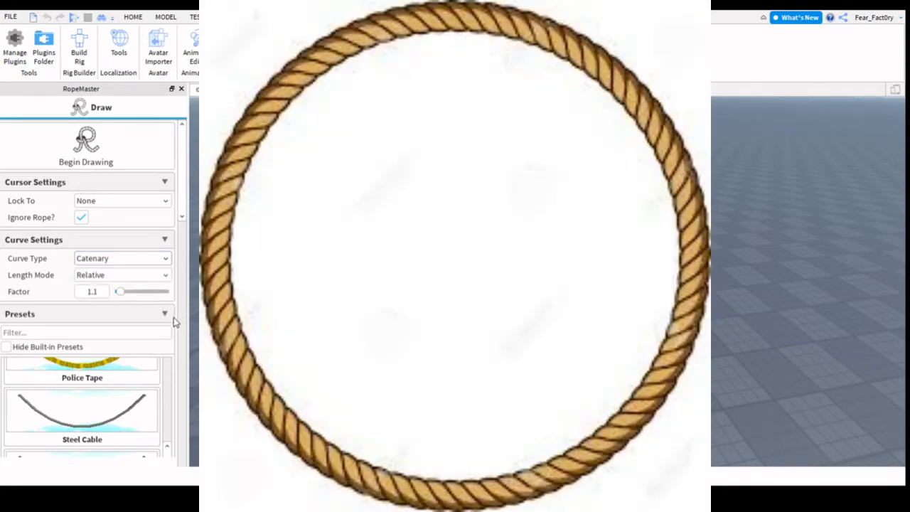
{"action": "left_click", "coordinate": [173, 317]}
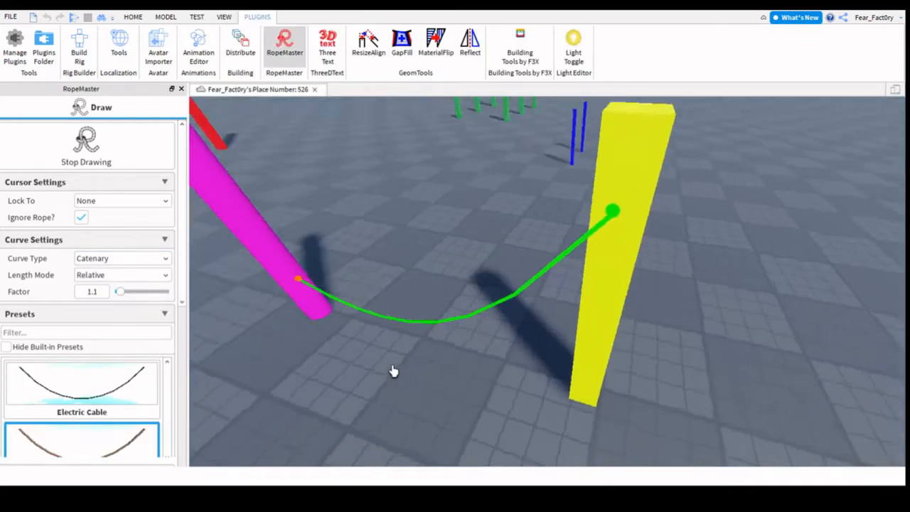
Step: Try a Fiber Rope catenary between the yellow post and the floor near the magenta post, and undo it
{"action": "scroll", "coordinate": [398, 366], "scroll_direction": "down", "scroll_amount": 3}
{"action": "left_click", "coordinate": [471, 367]}
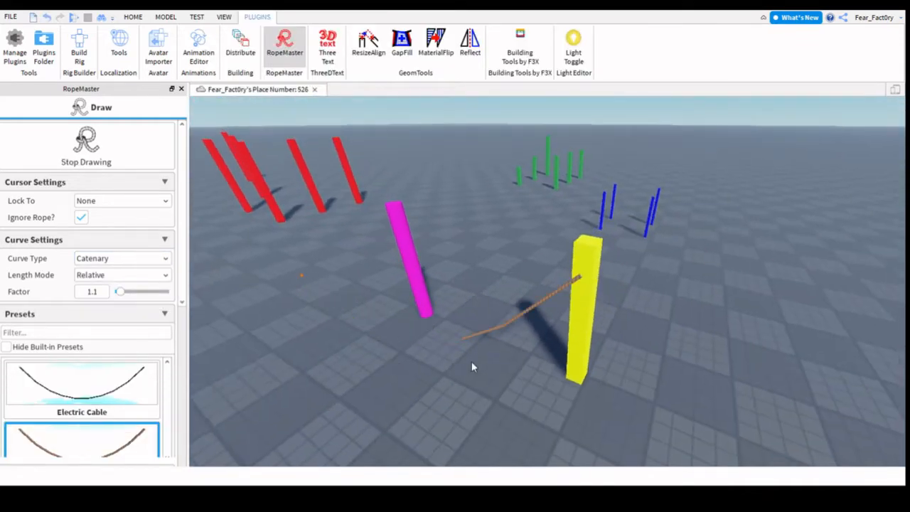
{"action": "right_click_drag", "start_coordinate": [532, 420], "coordinate": [632, 437]}
{"action": "key", "text": "ctrl+z"}
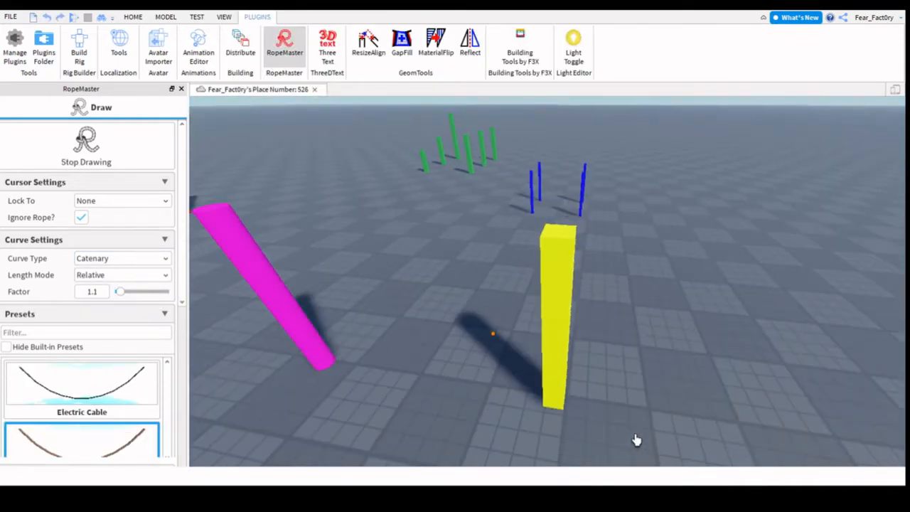
Step: Check the Curve Settings and the curve type choices again, leaving Catenary selected
{"action": "scroll", "coordinate": [516, 391], "scroll_direction": "up", "scroll_amount": 3}
{"action": "scroll", "coordinate": [516, 392], "scroll_direction": "down", "scroll_amount": 3}
{"action": "right_click_drag", "start_coordinate": [516, 392], "coordinate": [541, 418]}
{"action": "scroll", "coordinate": [541, 417], "scroll_direction": "down", "scroll_amount": 3}
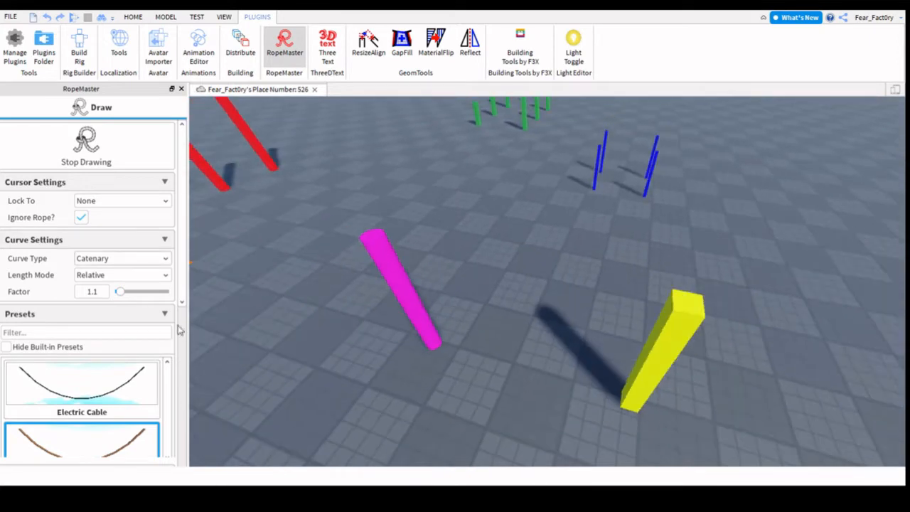
{"action": "scroll", "coordinate": [177, 327], "scroll_direction": "down", "scroll_amount": 1}
{"action": "left_click", "coordinate": [164, 214]}
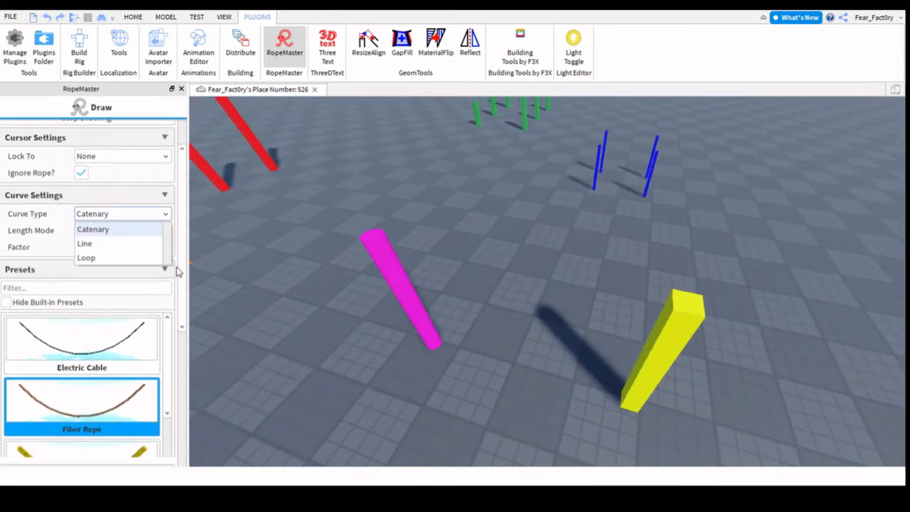
{"action": "left_click", "coordinate": [177, 271]}
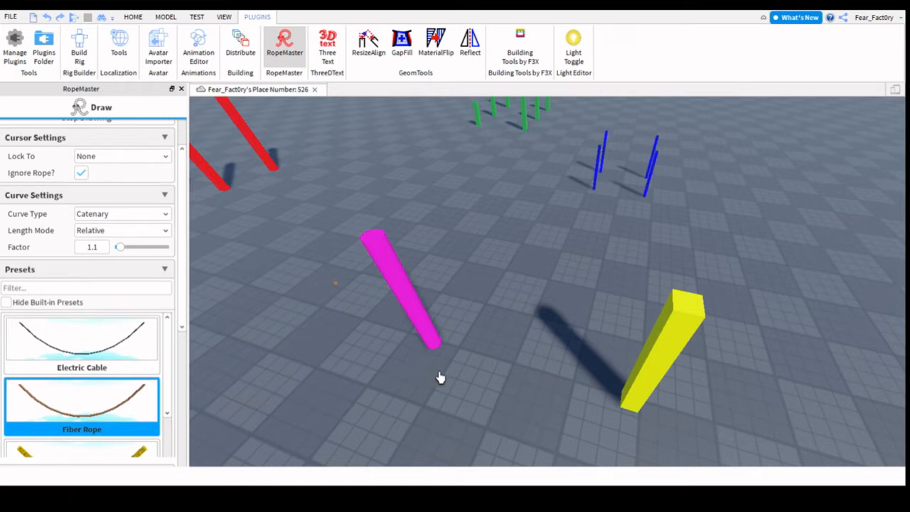
{"action": "right_click_drag", "start_coordinate": [528, 358], "coordinate": [528, 358]}
{"action": "key", "text": "w"}
{"action": "key", "text": "a"}
{"action": "key", "text": "s"}
{"action": "key", "text": "a"}
{"action": "key", "text": "d"}
{"action": "key", "text": "s"}
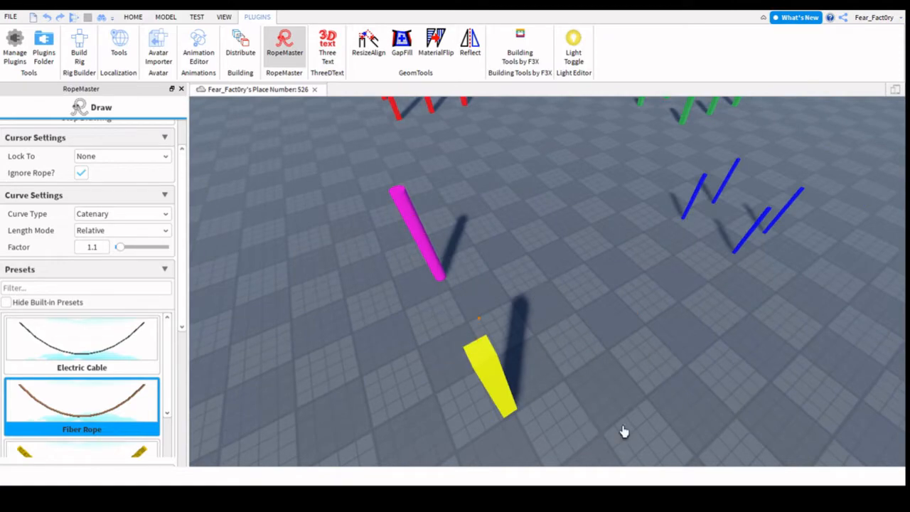
Step: Hang a Fiber Rope catenary with relative length factor 1.1 between the upper ends of two neighbouring blue posts
{"action": "right_click_drag", "start_coordinate": [573, 431], "coordinate": [589, 437]}
{"action": "key", "text": "w"}
{"action": "key", "text": "w"}
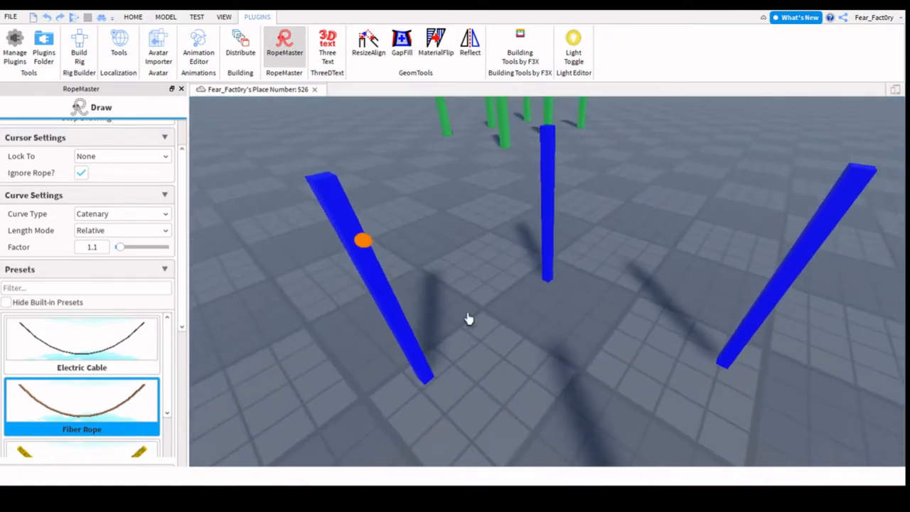
{"action": "left_click", "coordinate": [436, 266]}
{"action": "right_click_drag", "start_coordinate": [538, 344], "coordinate": [538, 343]}
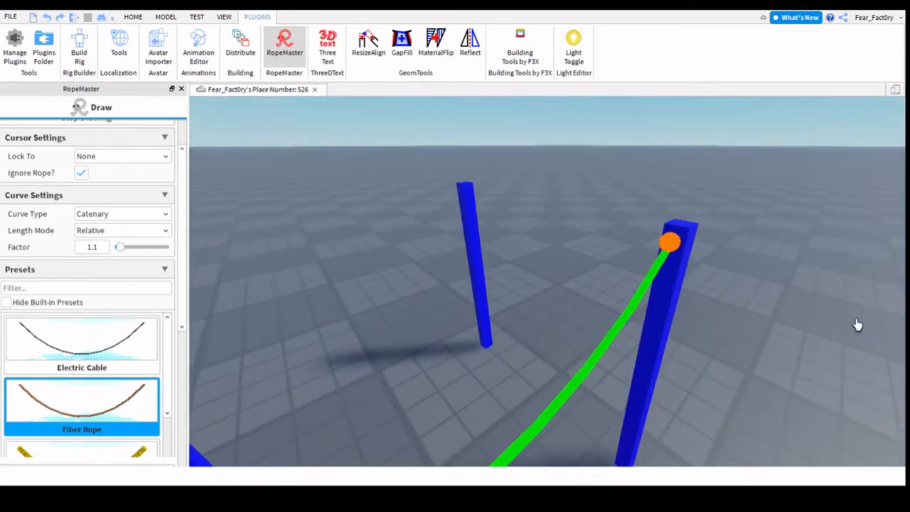
{"action": "left_click", "coordinate": [857, 325]}
{"action": "key", "text": "s"}
{"action": "right_click_drag", "start_coordinate": [592, 370], "coordinate": [593, 370]}
{"action": "key", "text": "w"}
{"action": "key", "text": "s"}
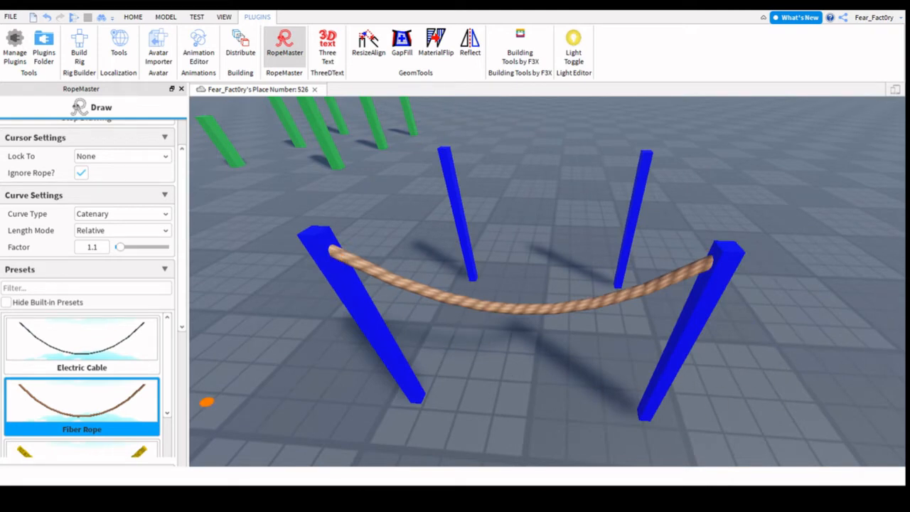
Step: Browse the built-in rope presets, such as Electric Cable, Fiber Rope and Police Tape
{"action": "scroll", "coordinate": [128, 448], "scroll_direction": "down", "scroll_amount": 2}
{"action": "scroll", "coordinate": [152, 451], "scroll_direction": "up", "scroll_amount": 1}
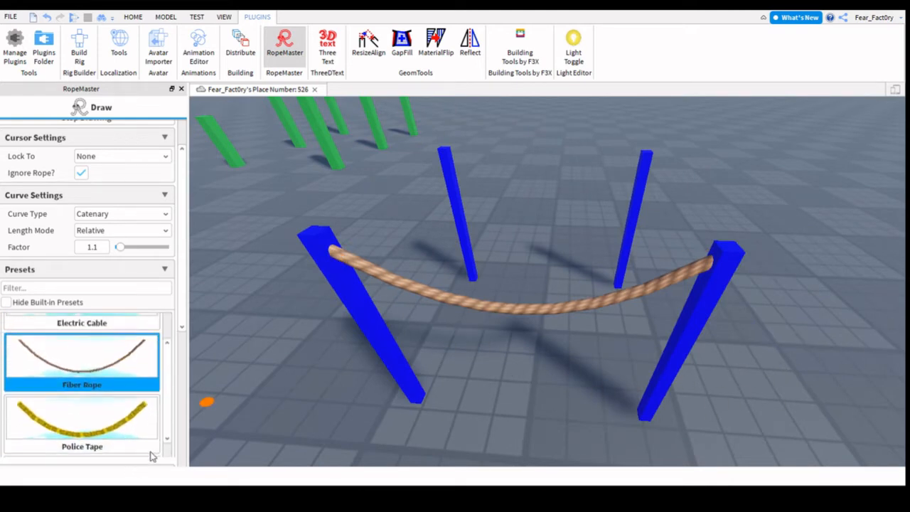
{"action": "scroll", "coordinate": [133, 444], "scroll_direction": "up", "scroll_amount": 1}
{"action": "scroll", "coordinate": [139, 444], "scroll_direction": "down", "scroll_amount": 3}
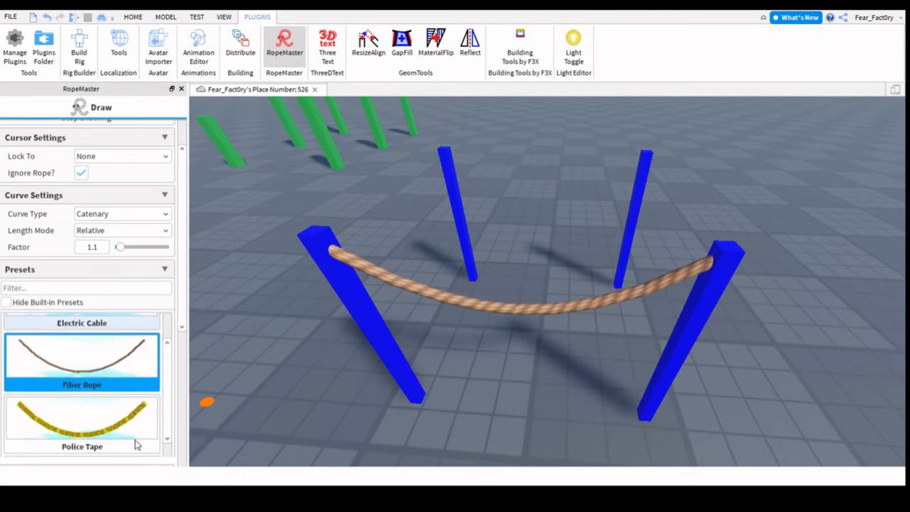
{"action": "scroll", "coordinate": [107, 448], "scroll_direction": "up", "scroll_amount": 3}
{"action": "scroll", "coordinate": [231, 462], "scroll_direction": "down", "scroll_amount": 5}
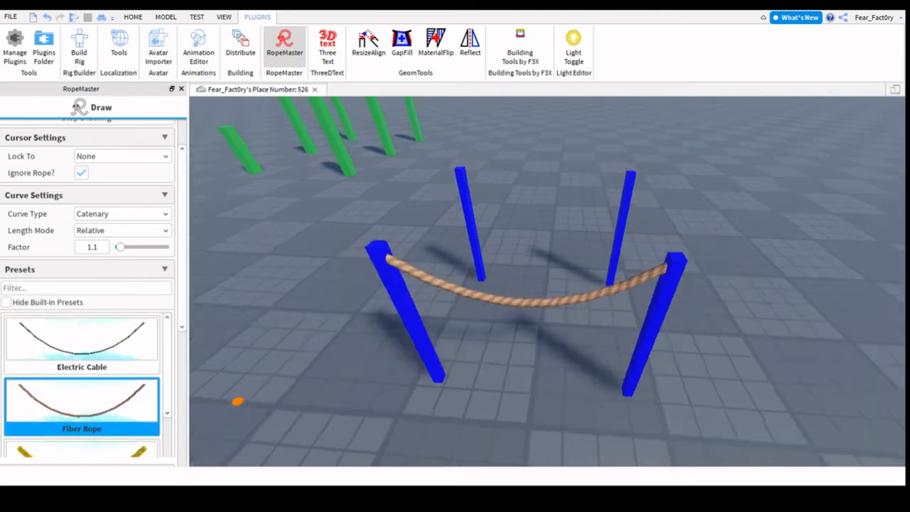
Step: Switch the length mode to Fixed and start a Fiber Rope catenary at the upper end of a free blue post
{"action": "scroll", "coordinate": [93, 374], "scroll_direction": "up", "scroll_amount": 6}
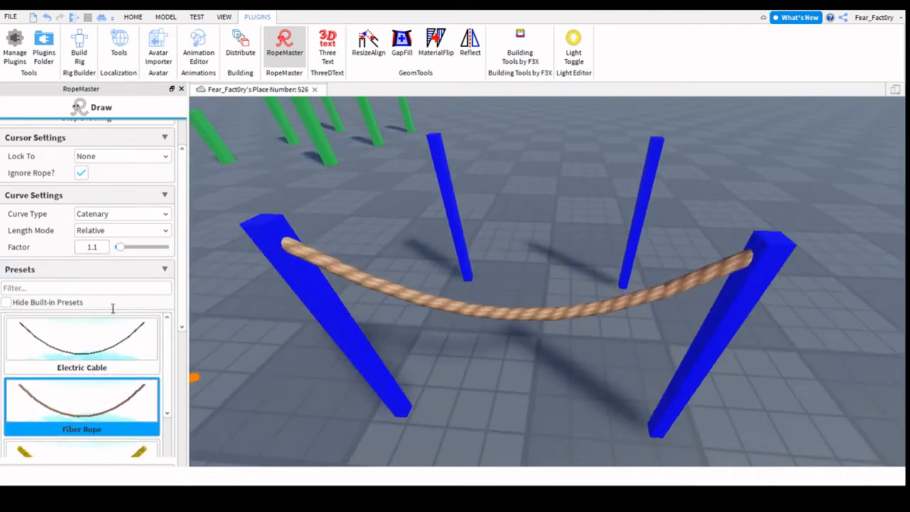
{"action": "scroll", "coordinate": [93, 298], "scroll_direction": "down", "scroll_amount": 1}
{"action": "scroll", "coordinate": [75, 288], "scroll_direction": "up", "scroll_amount": 1}
{"action": "scroll", "coordinate": [376, 341], "scroll_direction": "up", "scroll_amount": 5}
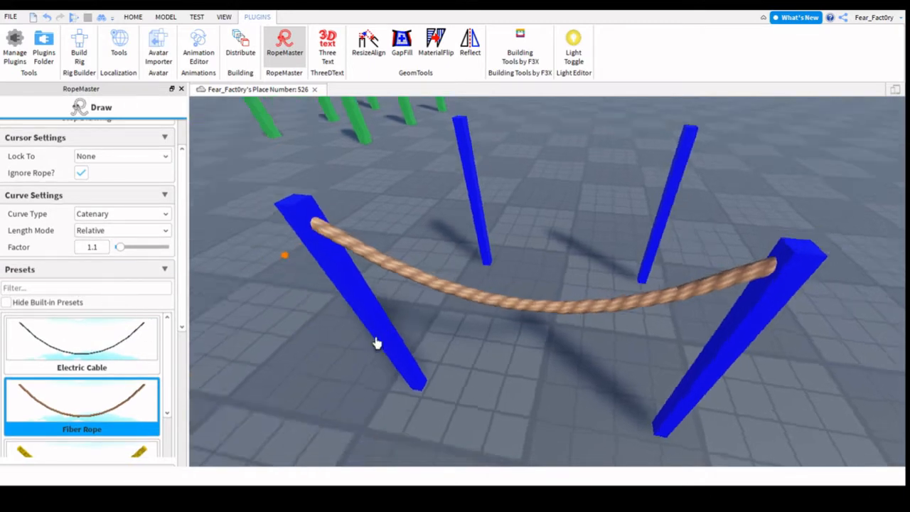
{"action": "scroll", "coordinate": [375, 343], "scroll_direction": "down", "scroll_amount": 2}
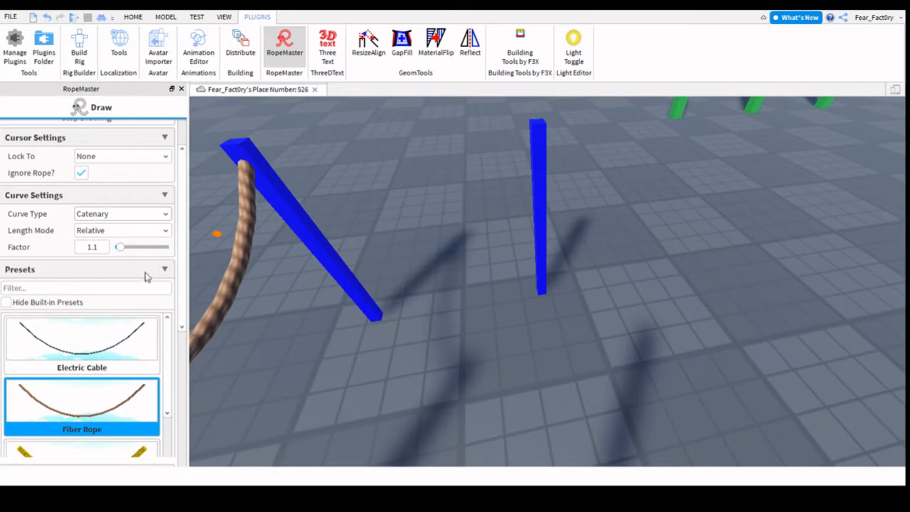
{"action": "left_click", "coordinate": [140, 229]}
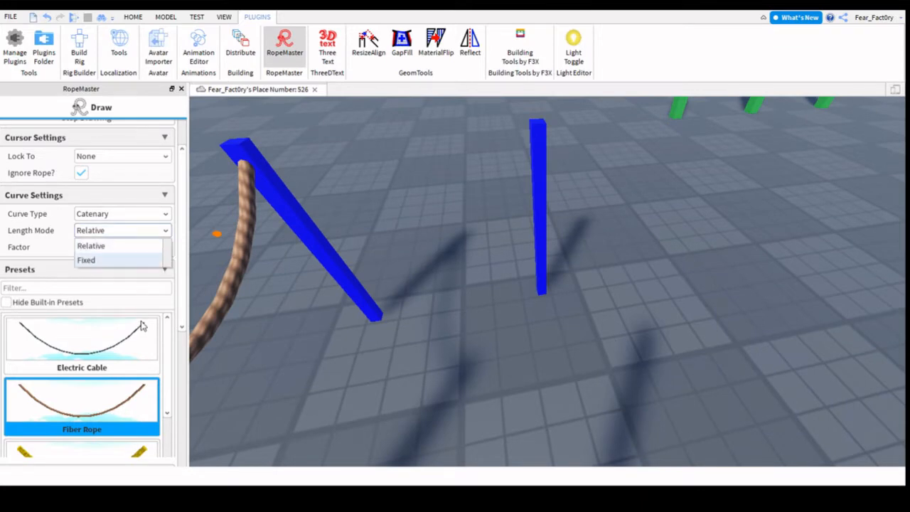
{"action": "left_click", "coordinate": [142, 260]}
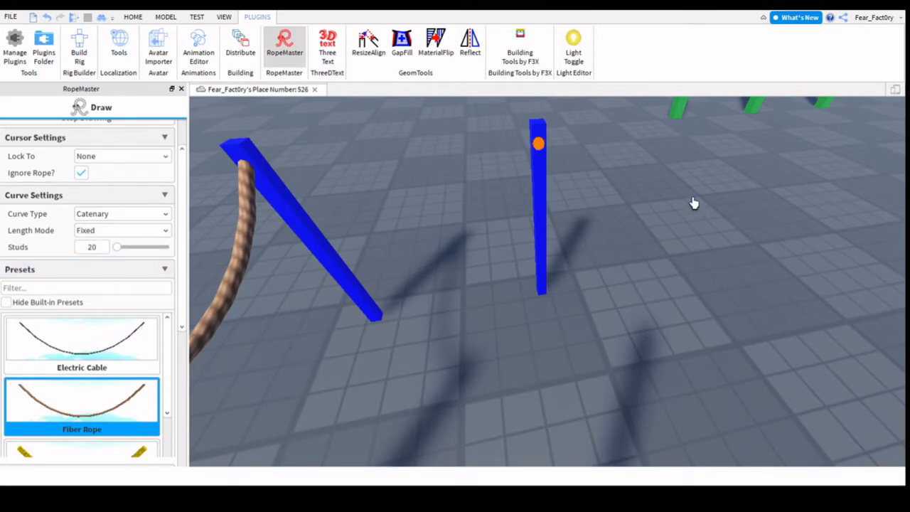
{"action": "left_click", "coordinate": [538, 144]}
{"action": "right_click_drag", "start_coordinate": [694, 303], "coordinate": [754, 301]}
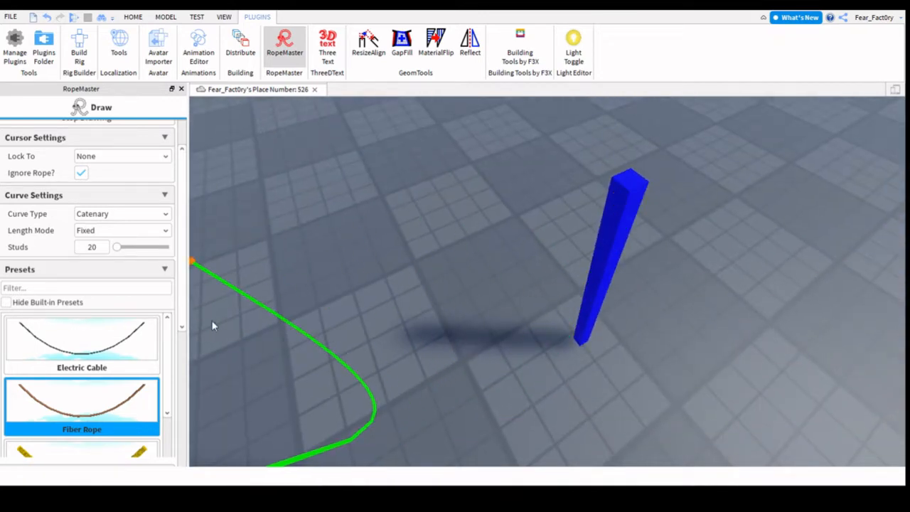
Step: Try the maximum fixed length of 400 studs on the rope preview
{"action": "left_click_drag", "start_coordinate": [117, 246], "coordinate": [169, 247]}
{"action": "right_click_drag", "start_coordinate": [380, 301], "coordinate": [520, 348]}
{"action": "scroll", "coordinate": [520, 348], "scroll_direction": "up", "scroll_amount": 5}
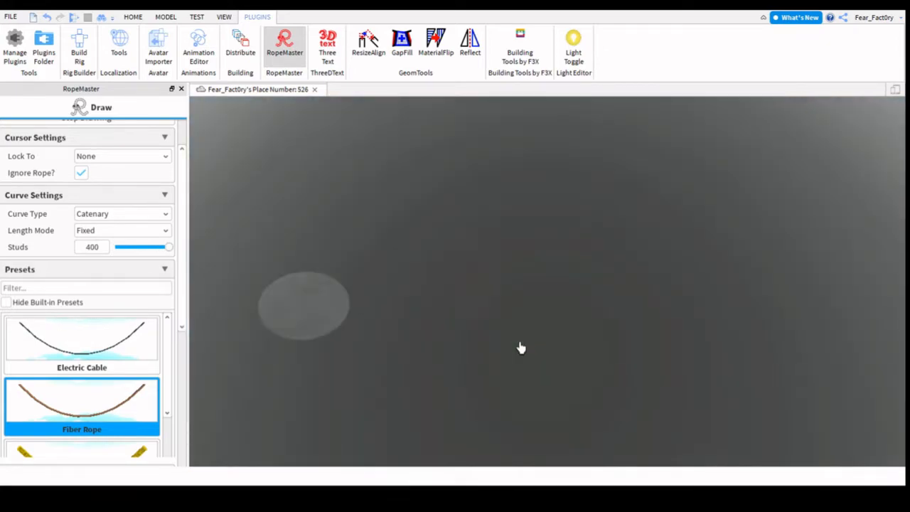
{"action": "scroll", "coordinate": [521, 348], "scroll_direction": "down", "scroll_amount": 3}
{"action": "scroll", "coordinate": [521, 347], "scroll_direction": "up", "scroll_amount": 3}
{"action": "scroll", "coordinate": [520, 348], "scroll_direction": "down", "scroll_amount": 3}
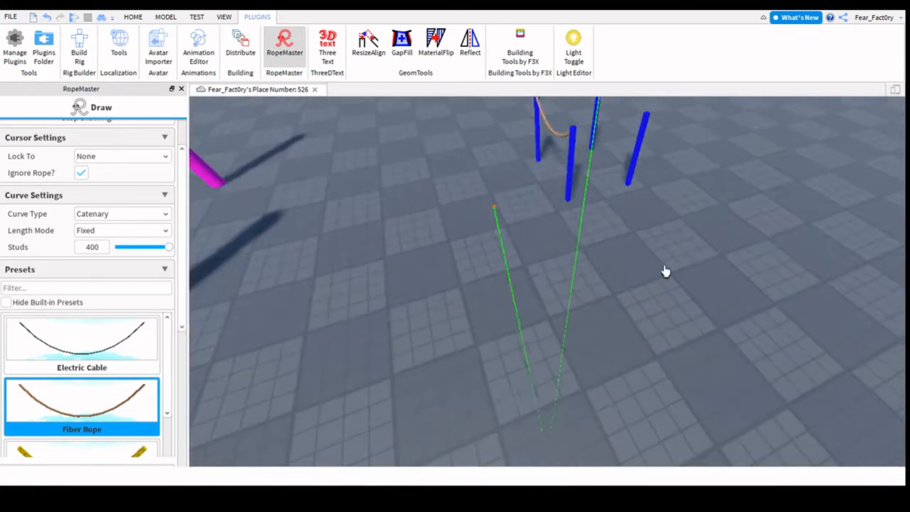
Step: Reduce the fixed length to 5 studs and try stretching the rope preview to the neighbouring blue post
{"action": "left_click_drag", "start_coordinate": [169, 247], "coordinate": [115, 248]}
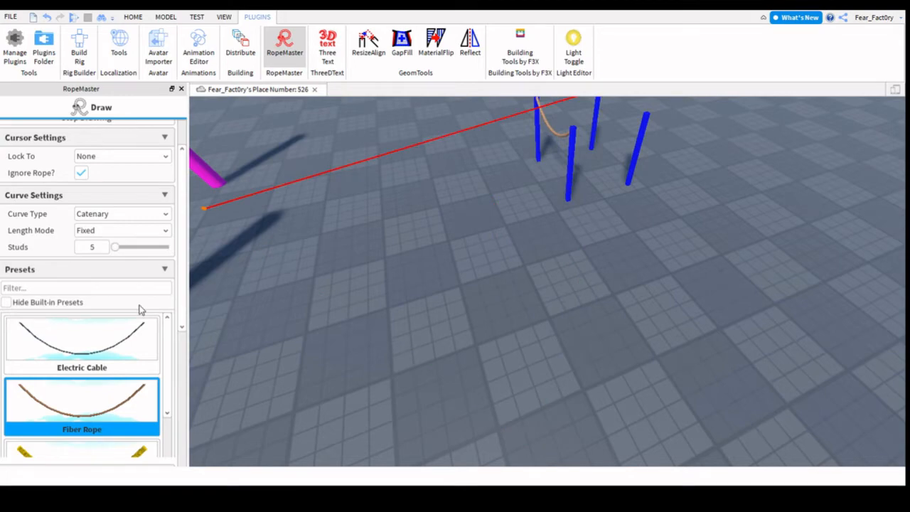
{"action": "scroll", "coordinate": [757, 229], "scroll_direction": "up", "scroll_amount": 5}
{"action": "right_click_drag", "start_coordinate": [757, 230], "coordinate": [756, 230]}
{"action": "key", "text": "w"}
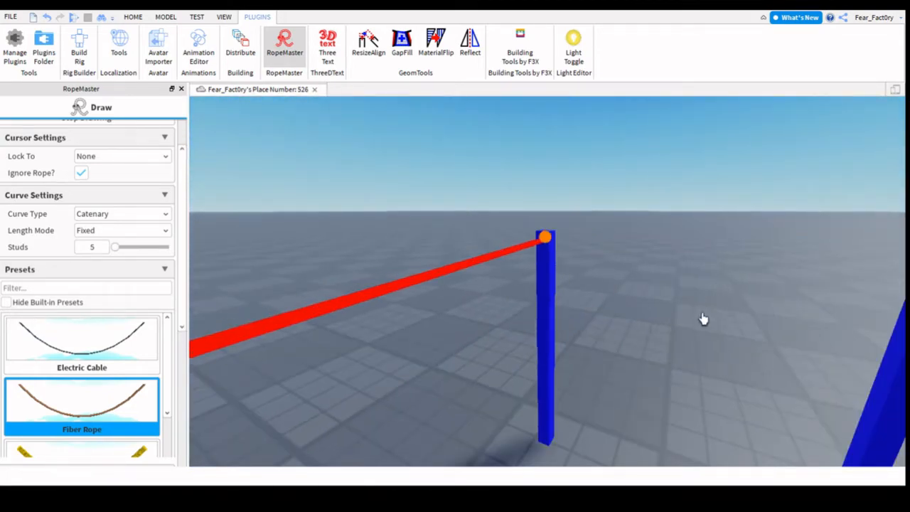
{"action": "right_click_drag", "start_coordinate": [479, 342], "coordinate": [530, 347]}
{"action": "scroll", "coordinate": [531, 347], "scroll_direction": "down", "scroll_amount": 5}
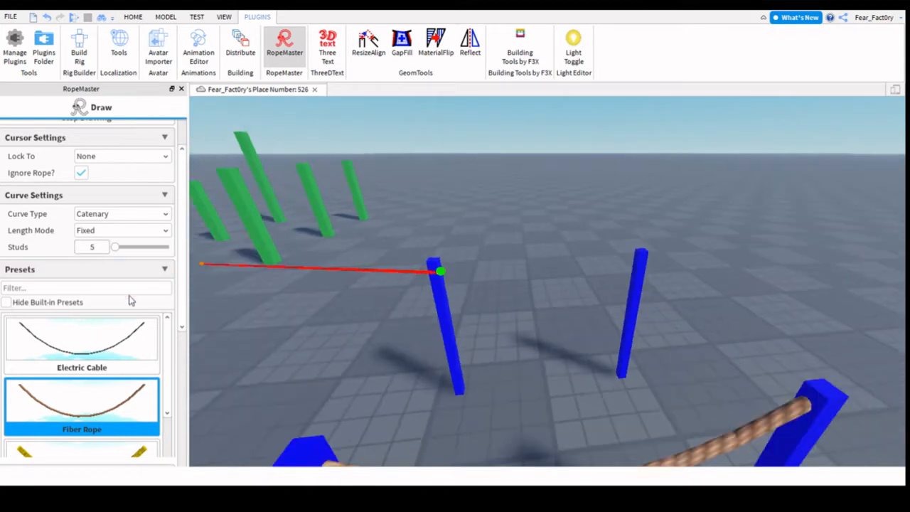
Step: Return the length mode to Relative and check the rope preview at factor 1.1 on the blue posts
{"action": "left_click", "coordinate": [130, 231]}
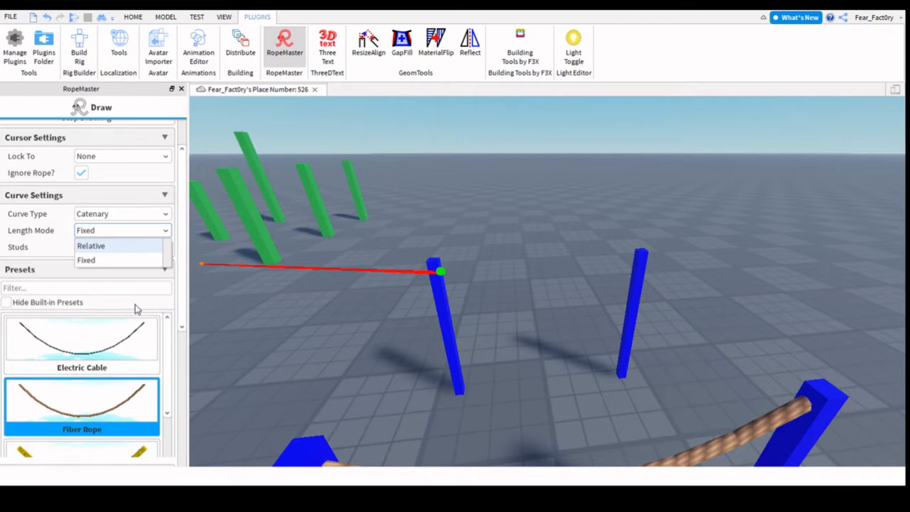
{"action": "left_click", "coordinate": [107, 246]}
{"action": "key", "text": "w"}
{"action": "right_click_drag", "start_coordinate": [581, 354], "coordinate": [581, 354]}
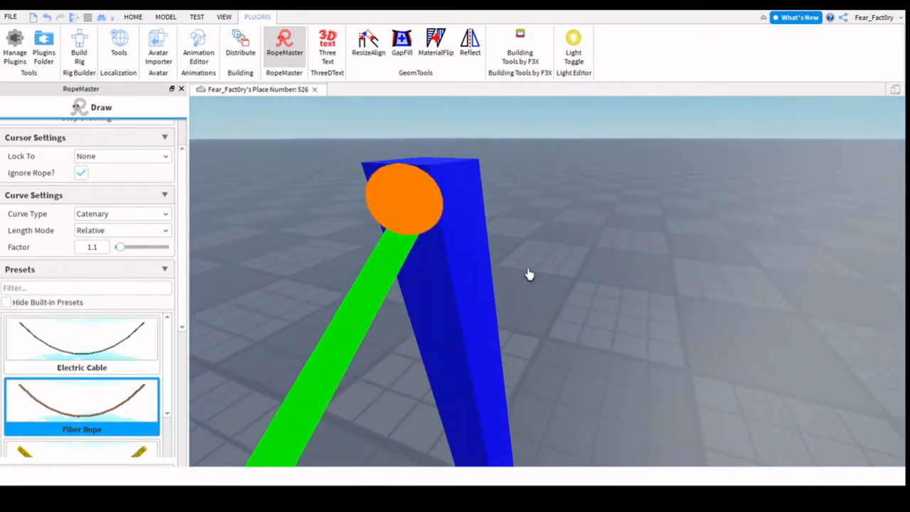
{"action": "right_click_drag", "start_coordinate": [514, 280], "coordinate": [521, 277]}
{"action": "key", "text": "s"}
{"action": "key", "text": "s"}
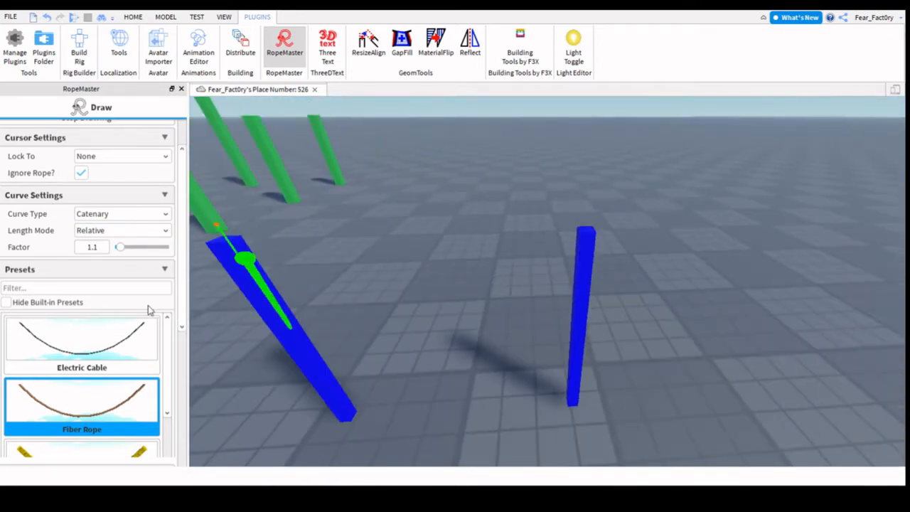
Step: Raise the relative length factor to 1.65 and examine the sag of the rope preview
{"action": "left_click_drag", "start_coordinate": [120, 247], "coordinate": [150, 247]}
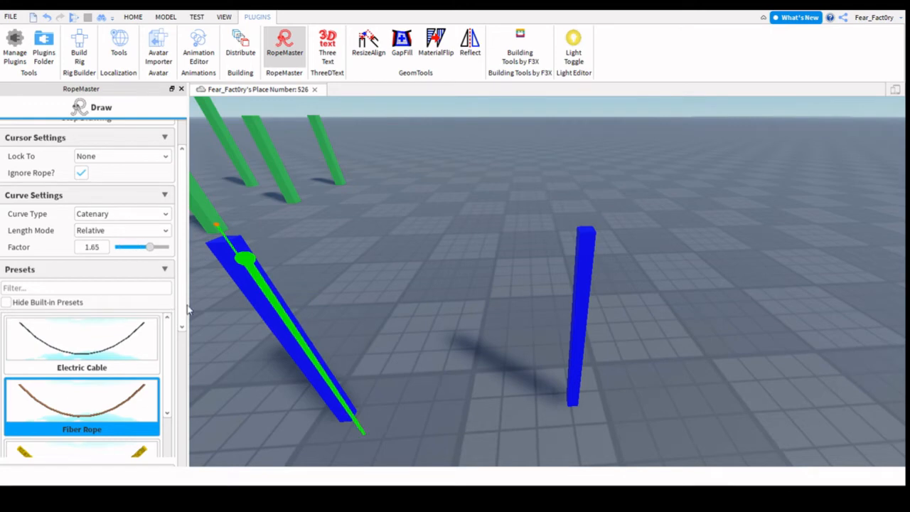
{"action": "right_click_drag", "start_coordinate": [448, 260], "coordinate": [447, 260]}
{"action": "key", "text": "s"}
{"action": "right_click_drag", "start_coordinate": [448, 261], "coordinate": [439, 276]}
{"action": "key", "text": "d"}
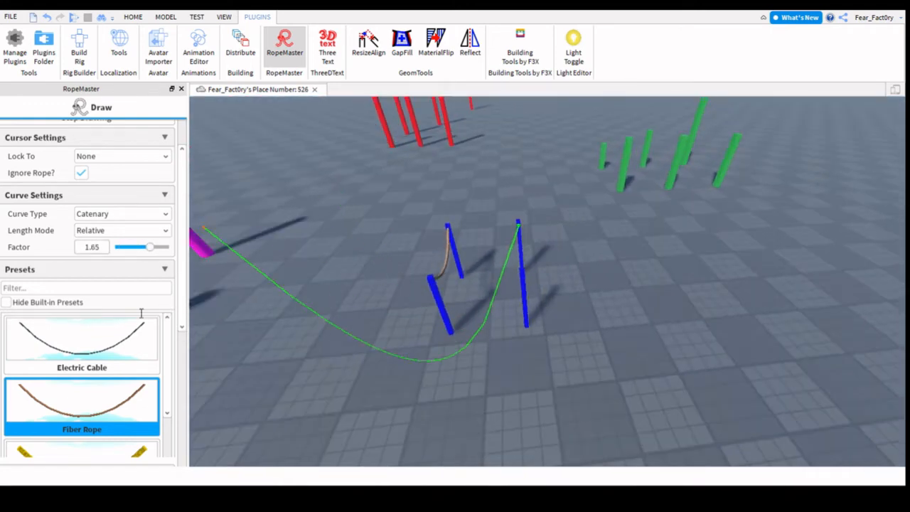
Step: Lower the relative length factor to 1 and check the taut rope preview near the blue posts
{"action": "left_click_drag", "start_coordinate": [189, 305], "coordinate": [138, 319]}
{"action": "right_click_drag", "start_coordinate": [533, 327], "coordinate": [544, 320]}
{"action": "key", "text": "a"}
{"action": "key", "text": "w"}
{"action": "key", "text": "s"}
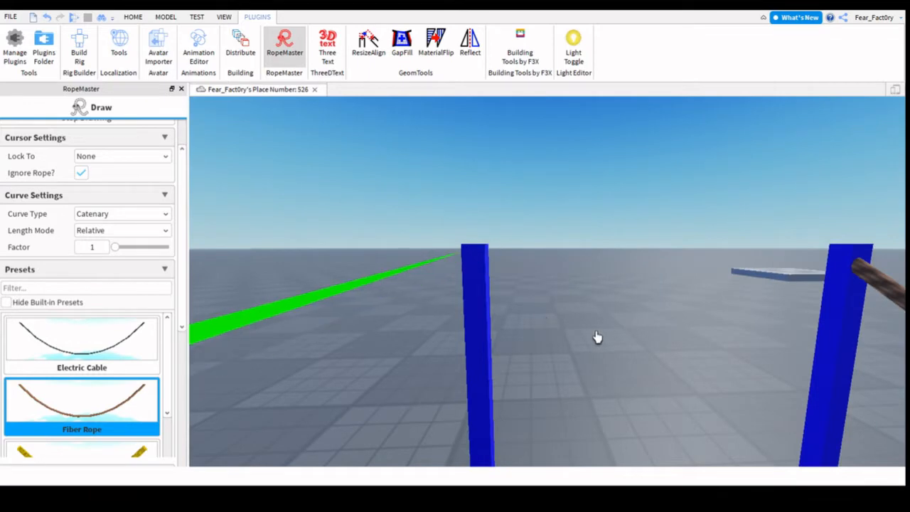
{"action": "right_click_drag", "start_coordinate": [612, 347], "coordinate": [611, 347]}
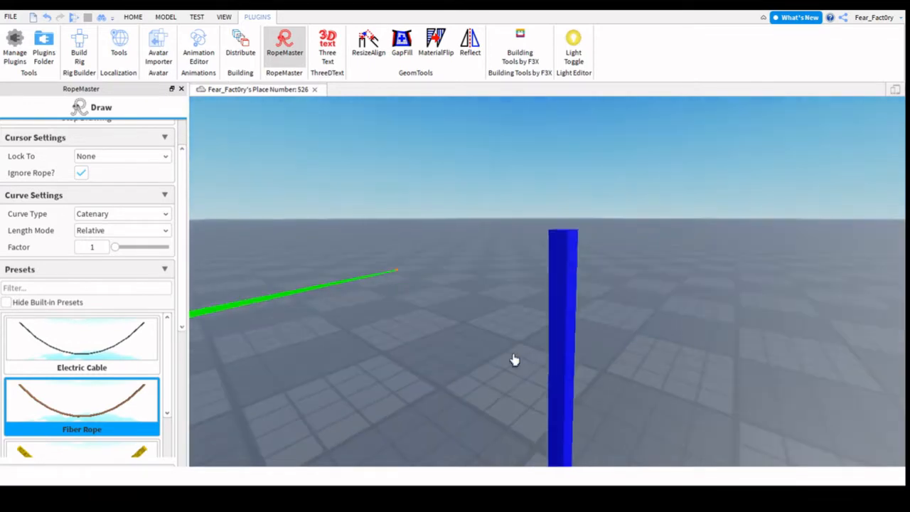
Step: Set the relative length factor to 1.1 and end the Fiber Rope at the top of the neighbouring blue post
{"action": "left_click_drag", "start_coordinate": [115, 248], "coordinate": [120, 248]}
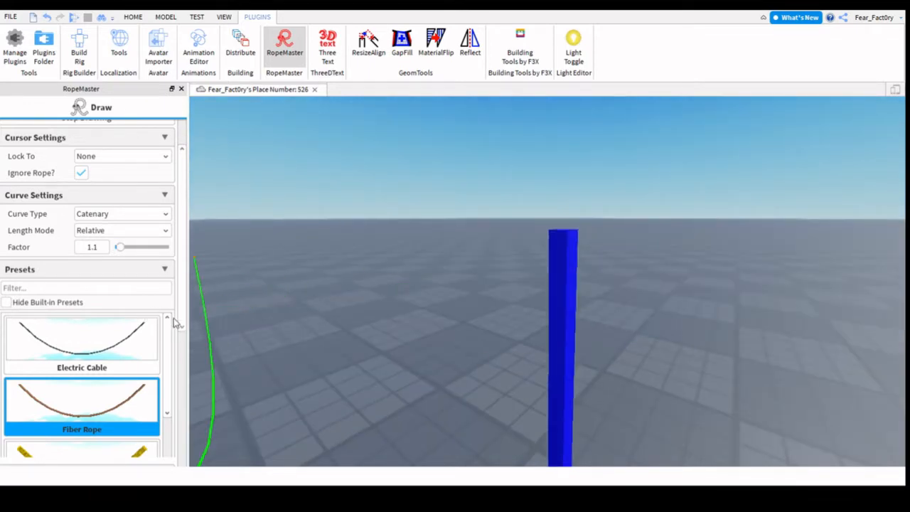
{"action": "right_click_drag", "start_coordinate": [365, 424], "coordinate": [366, 425]}
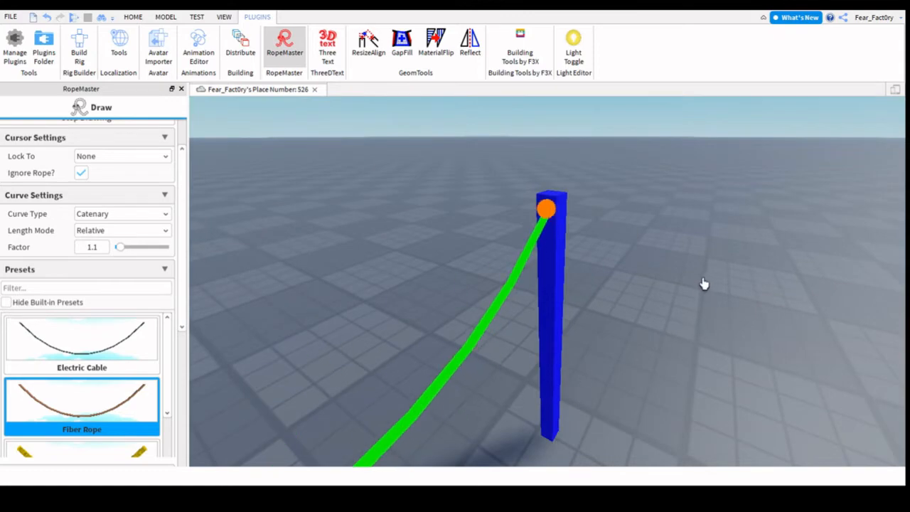
{"action": "left_click", "coordinate": [544, 209]}
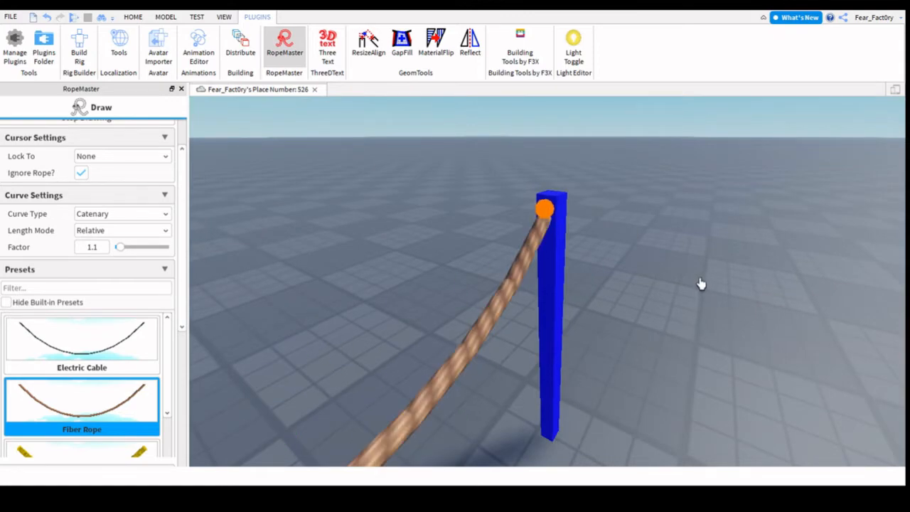
Step: Inspect the newly hung rope between the blue posts and undo it
{"action": "scroll", "coordinate": [440, 336], "scroll_direction": "down", "scroll_amount": 6}
{"action": "right_click_drag", "start_coordinate": [439, 336], "coordinate": [439, 336]}
{"action": "scroll", "coordinate": [440, 336], "scroll_direction": "up", "scroll_amount": 4}
{"action": "scroll", "coordinate": [440, 336], "scroll_direction": "down", "scroll_amount": 4}
{"action": "scroll", "coordinate": [439, 336], "scroll_direction": "up", "scroll_amount": 4}
{"action": "scroll", "coordinate": [439, 337], "scroll_direction": "up", "scroll_amount": 3}
{"action": "key", "text": "ctrl+z"}
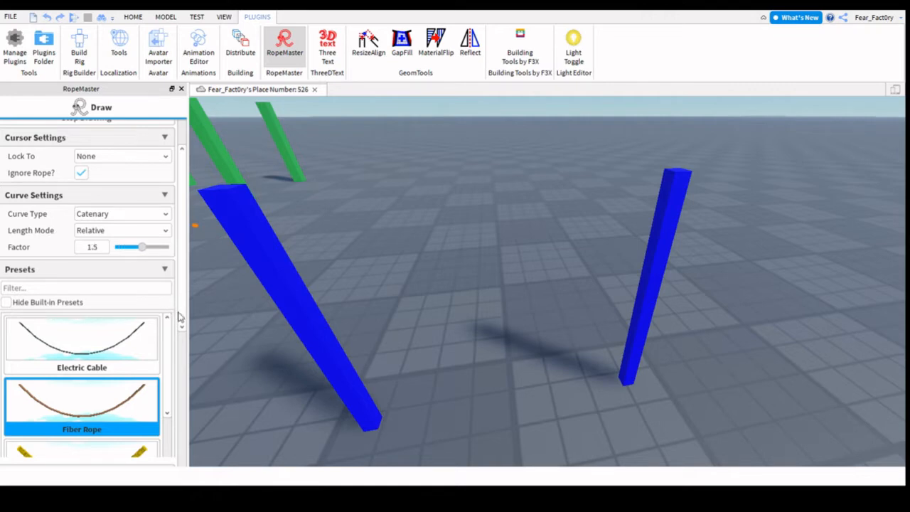
Step: Hang a Fiber Rope catenary with relative length factor 1.5 between the upper ends of the two free blue posts
{"action": "right_click_drag", "start_coordinate": [303, 374], "coordinate": [324, 368]}
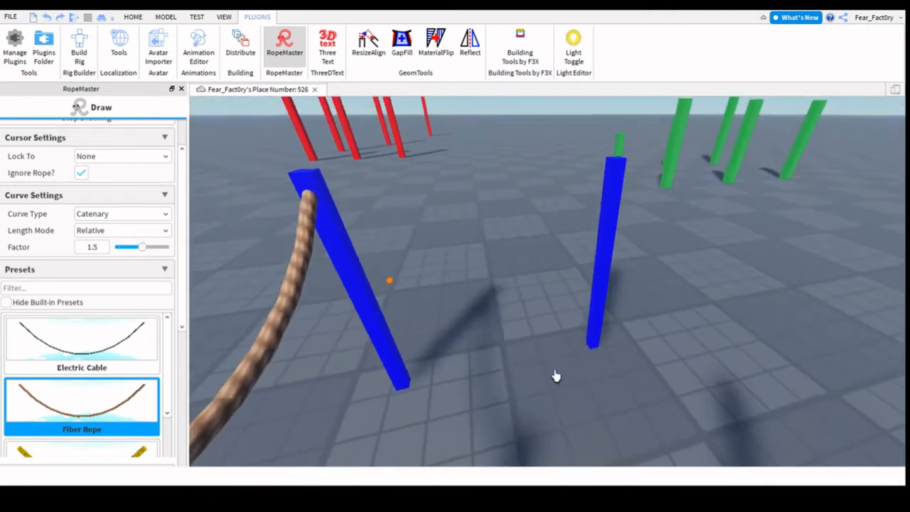
{"action": "left_click", "coordinate": [791, 238]}
{"action": "right_click_drag", "start_coordinate": [846, 263], "coordinate": [850, 262]}
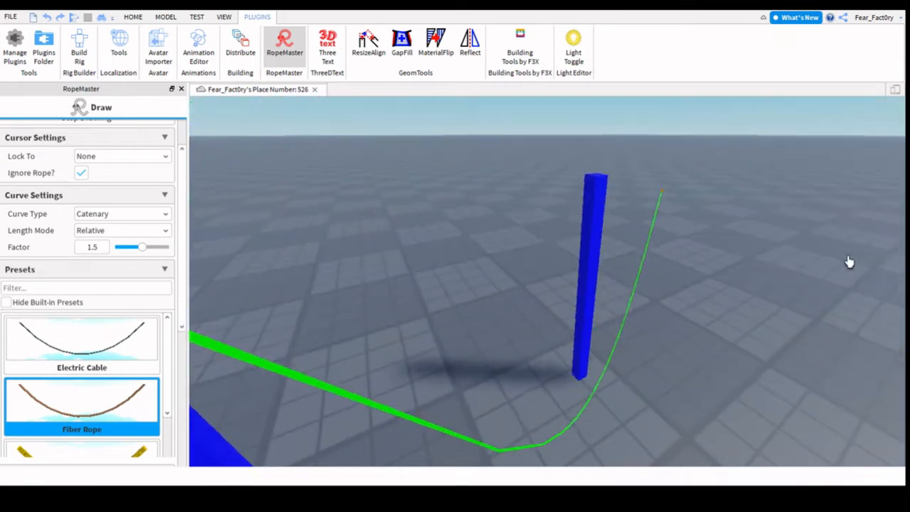
{"action": "left_click", "coordinate": [756, 252]}
{"action": "right_click_drag", "start_coordinate": [612, 248], "coordinate": [678, 285]}
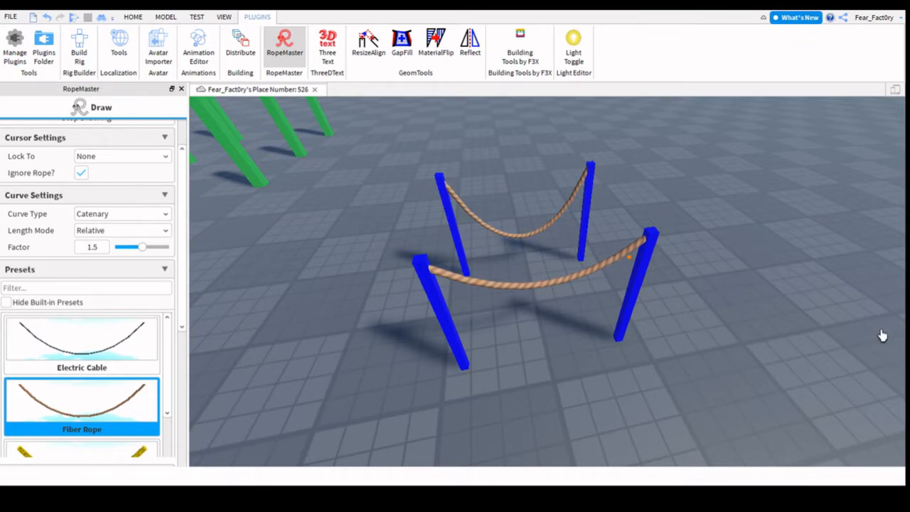
Step: Compare the sag of the two ropes on the blue posts and look through the preset list
{"action": "scroll", "coordinate": [780, 352], "scroll_direction": "down", "scroll_amount": 10}
{"action": "right_click_drag", "start_coordinate": [662, 386], "coordinate": [611, 376]}
{"action": "scroll", "coordinate": [611, 377], "scroll_direction": "up", "scroll_amount": 6}
{"action": "scroll", "coordinate": [218, 465], "scroll_direction": "down", "scroll_amount": 7}
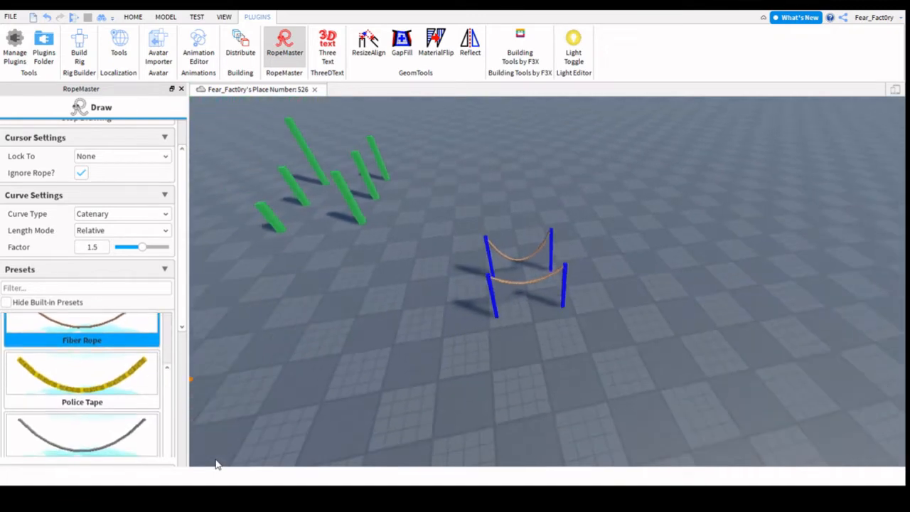
{"action": "scroll", "coordinate": [217, 462], "scroll_direction": "down", "scroll_amount": 4}
{"action": "scroll", "coordinate": [595, 404], "scroll_direction": "up", "scroll_amount": 10}
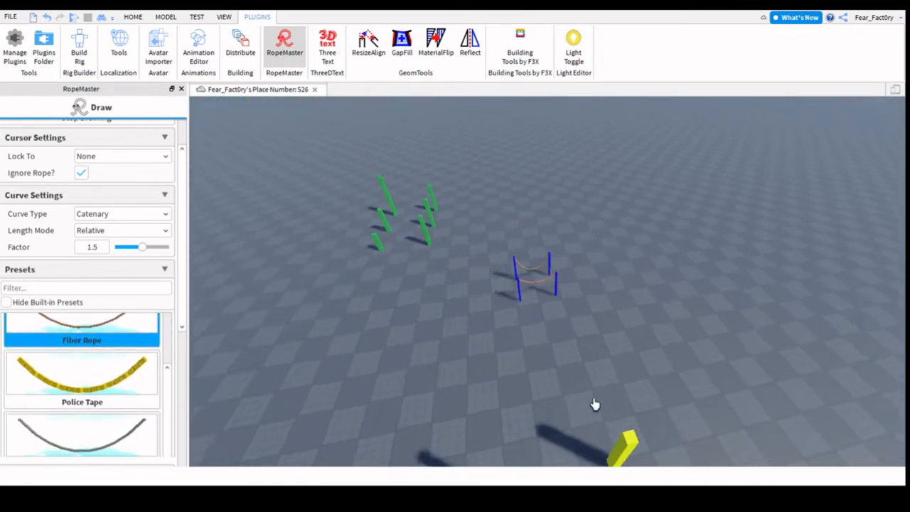
{"action": "scroll", "coordinate": [218, 446], "scroll_direction": "down", "scroll_amount": 8}
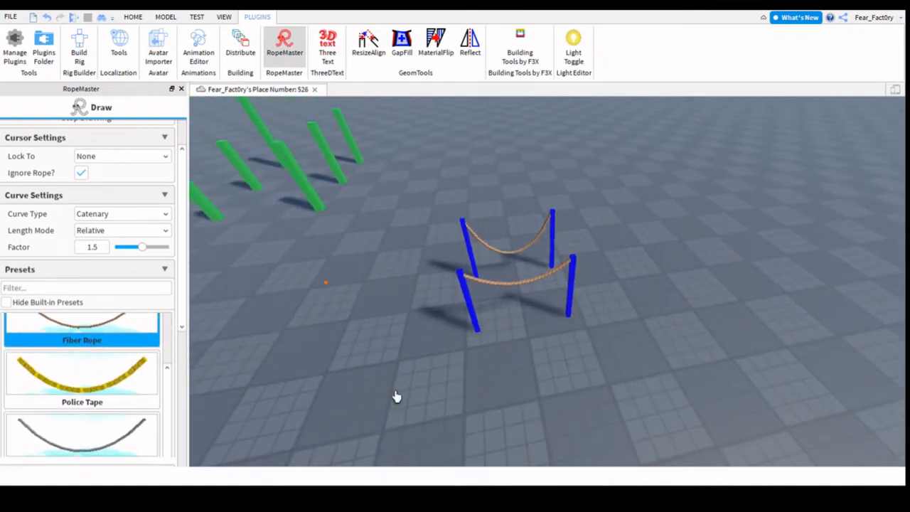
{"action": "scroll", "coordinate": [134, 428], "scroll_direction": "down", "scroll_amount": 8}
{"action": "scroll", "coordinate": [121, 436], "scroll_direction": "up", "scroll_amount": 8}
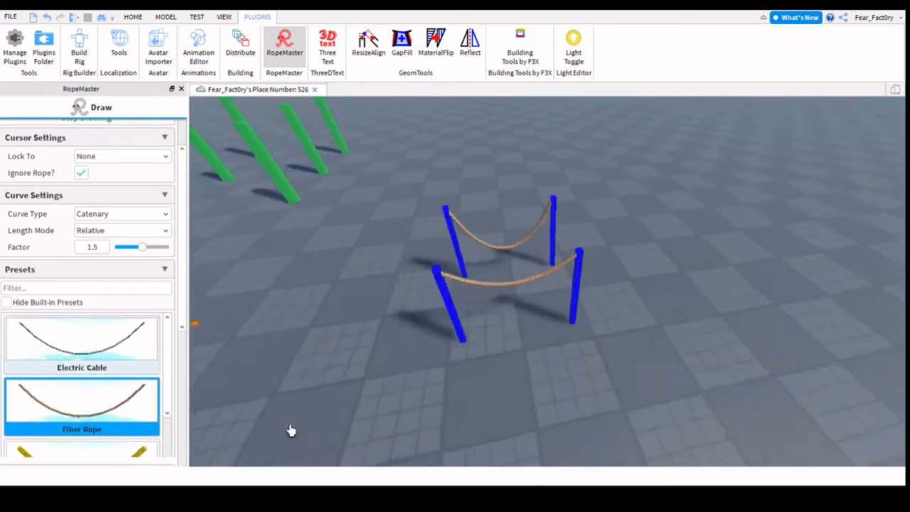
Step: Try a Loop curve with the Circle shape and offset 0 around the yellow post
{"action": "right_click_drag", "start_coordinate": [426, 430], "coordinate": [412, 451]}
{"action": "scroll", "coordinate": [17, 238], "scroll_direction": "up", "scroll_amount": 2}
{"action": "left_click", "coordinate": [150, 201]}
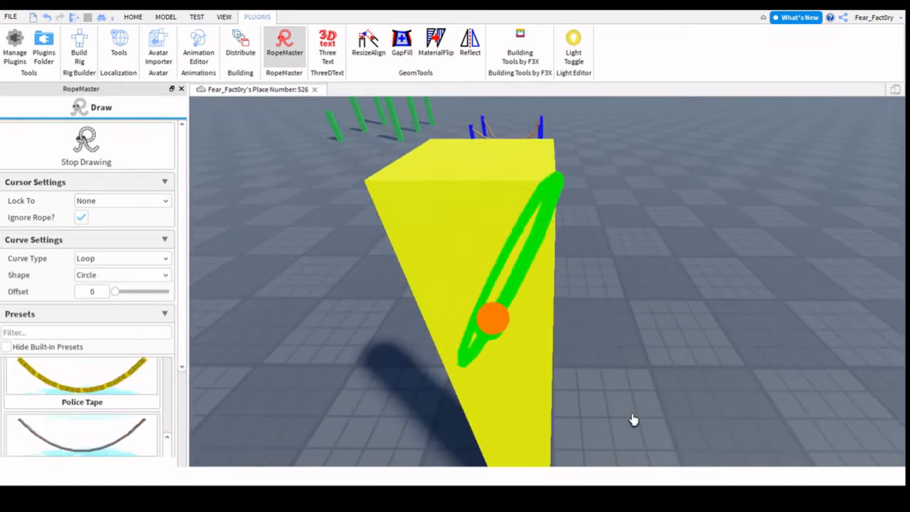
{"action": "left_click", "coordinate": [583, 425]}
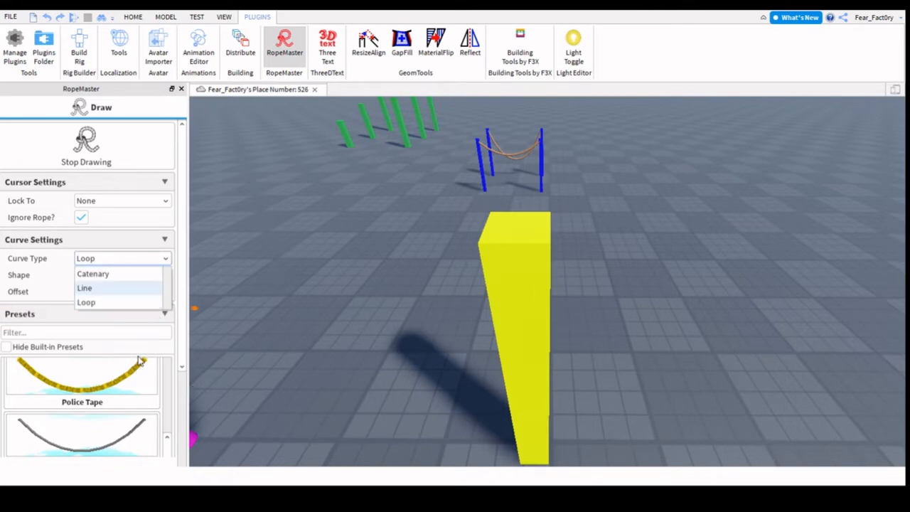
Step: Select the Loop curve type with Circle shape and offset 0, and wrap a Fiber Rope loop around the magenta post
{"action": "left_click", "coordinate": [111, 288]}
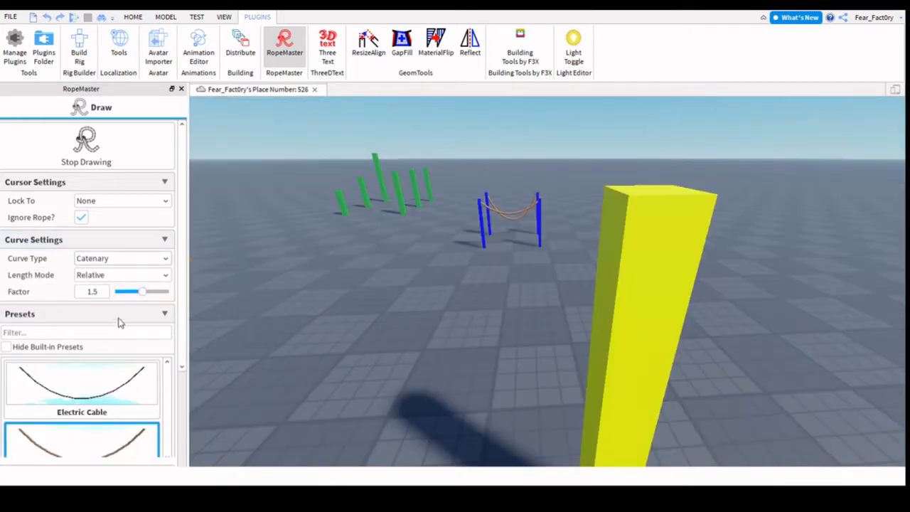
{"action": "left_click", "coordinate": [121, 258]}
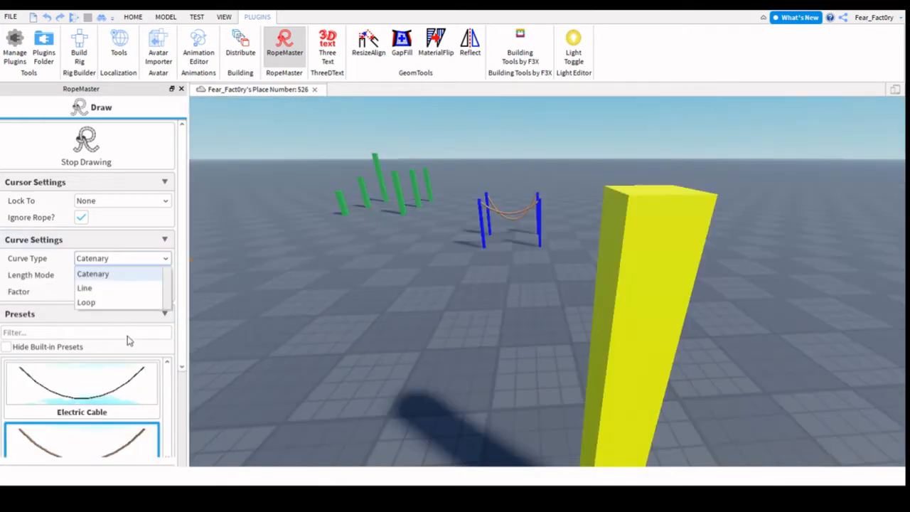
{"action": "left_click", "coordinate": [110, 300]}
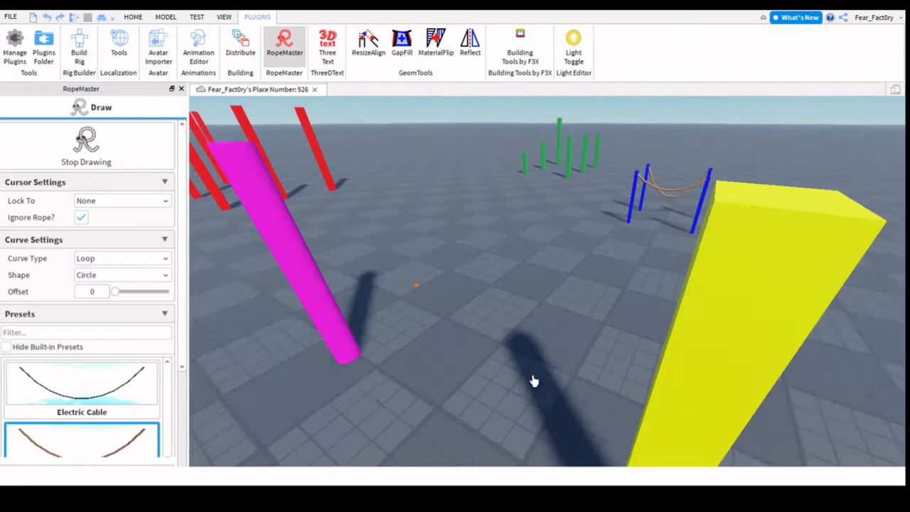
{"action": "right_click_drag", "start_coordinate": [533, 381], "coordinate": [505, 402]}
{"action": "key", "text": "w"}
{"action": "left_click", "coordinate": [467, 297]}
{"action": "left_click", "coordinate": [605, 393]}
{"action": "key", "text": "s"}
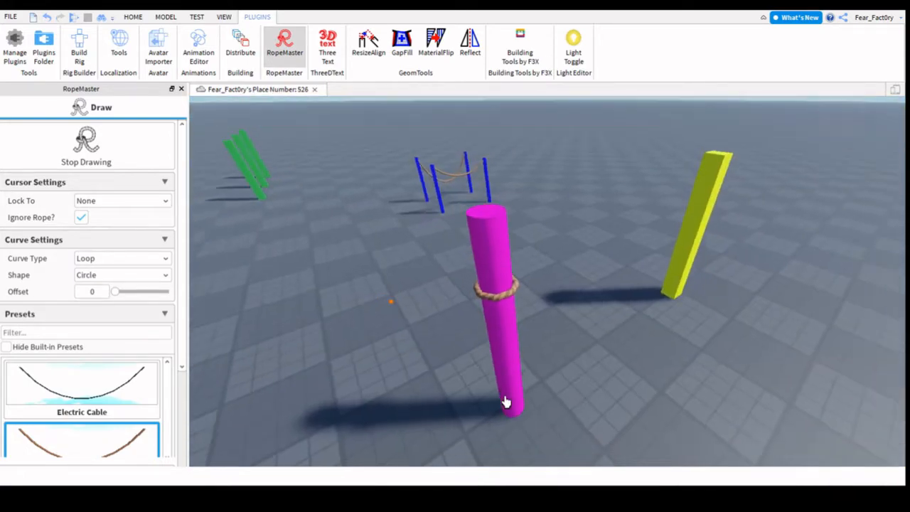
Step: Set the loop shape to Rectangle and wrap a Fiber Rope loop horizontally around the yellow post
{"action": "key", "text": "s"}
{"action": "key", "text": "d"}
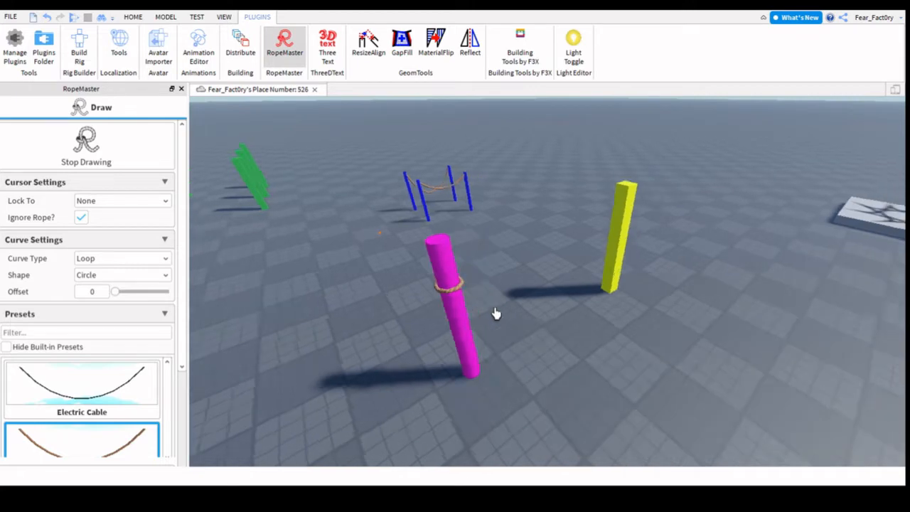
{"action": "left_click", "coordinate": [90, 275]}
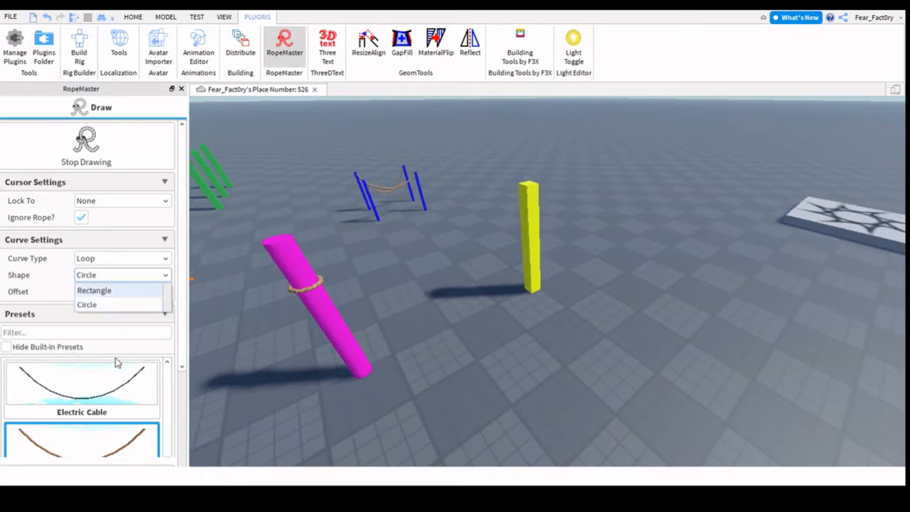
{"action": "left_click", "coordinate": [94, 290]}
{"action": "right_click_drag", "start_coordinate": [366, 402], "coordinate": [366, 402]}
{"action": "key", "text": "d"}
{"action": "key", "text": "w"}
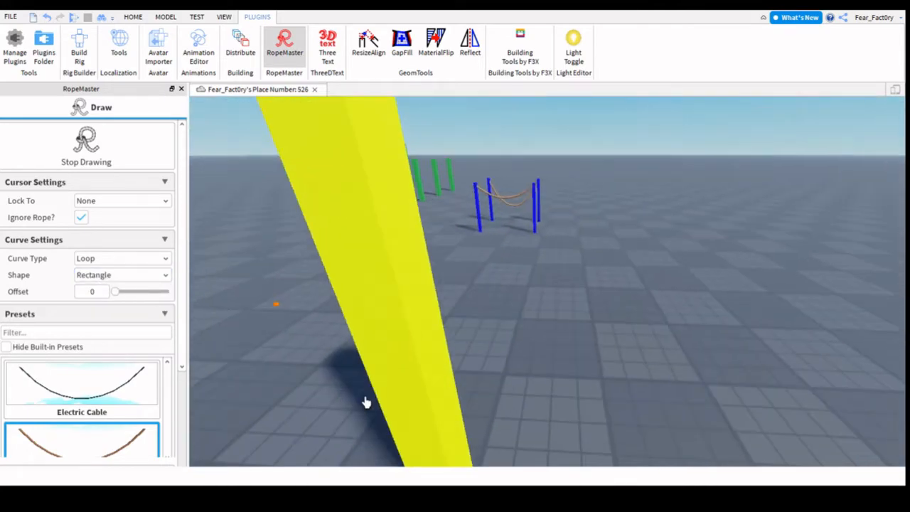
{"action": "left_click", "coordinate": [452, 374]}
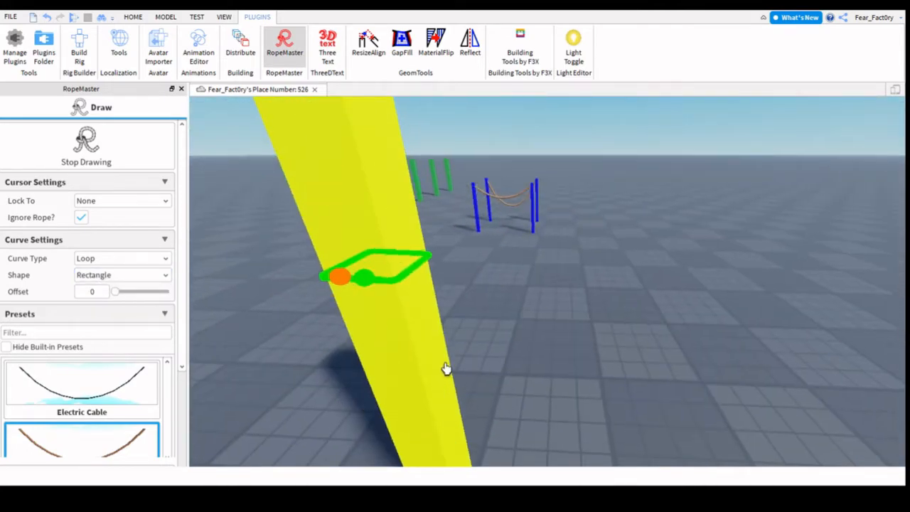
{"action": "left_click", "coordinate": [446, 368]}
{"action": "right_click_drag", "start_coordinate": [502, 431], "coordinate": [502, 431]}
{"action": "key", "text": "s"}
{"action": "key", "text": "w"}
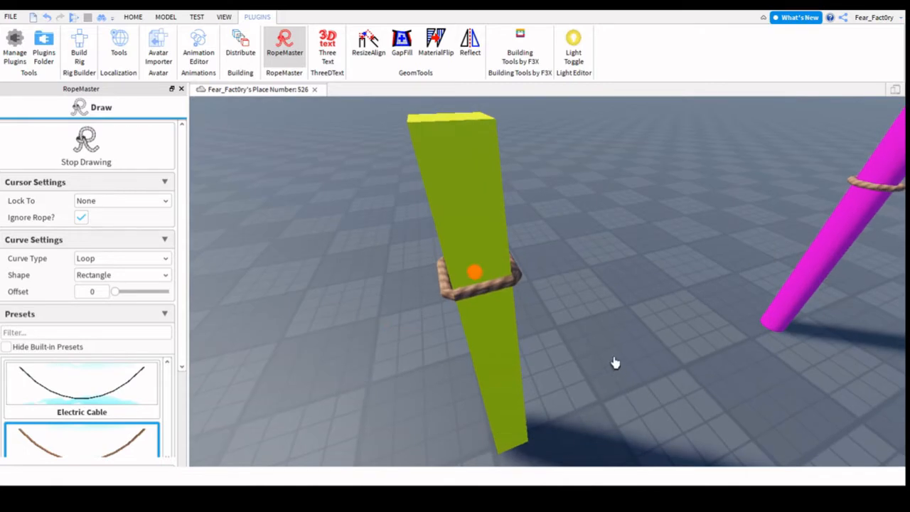
Step: Wrap a diagonal and a lengthwise Fiber Rope loop around the yellow post
{"action": "scroll", "coordinate": [645, 338], "scroll_direction": "down", "scroll_amount": 4}
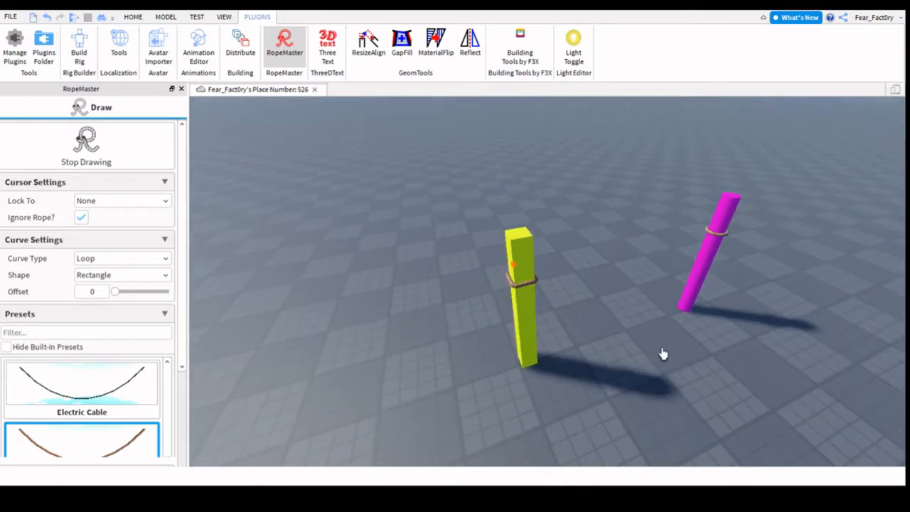
{"action": "scroll", "coordinate": [662, 354], "scroll_direction": "up", "scroll_amount": 5}
{"action": "left_click", "coordinate": [489, 320]}
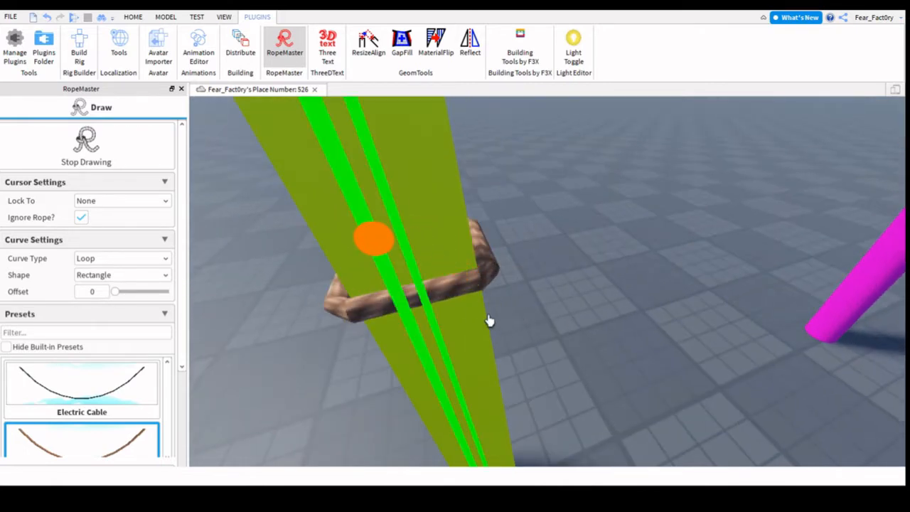
{"action": "left_click", "coordinate": [463, 349]}
{"action": "right_click_drag", "start_coordinate": [718, 379], "coordinate": [707, 396]}
{"action": "scroll", "coordinate": [707, 396], "scroll_direction": "down", "scroll_amount": 5}
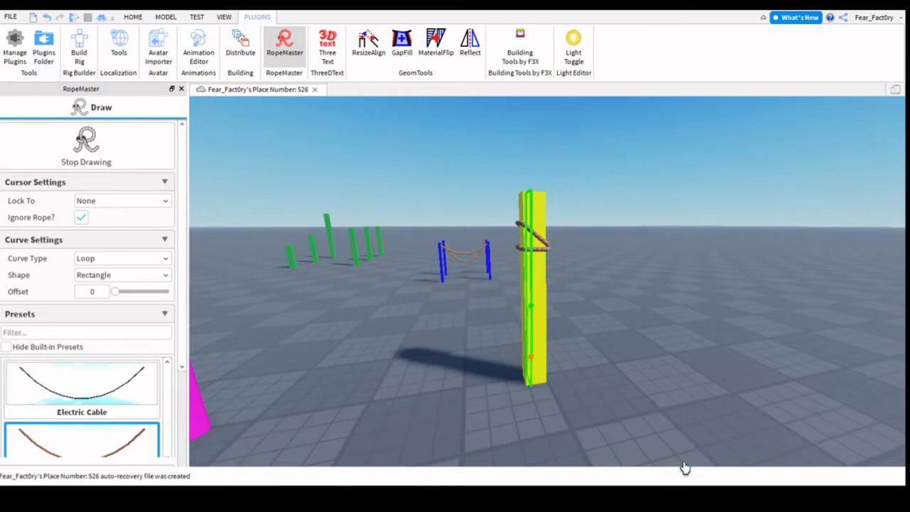
{"action": "key", "text": "w"}
{"action": "right_click_drag", "start_coordinate": [641, 401], "coordinate": [685, 420]}
Step: Set the loop shape to Circle and wrap a slanted Fiber Rope loop around the upper part of the magenta post
{"action": "key", "text": "a"}
{"action": "key", "text": "w"}
{"action": "key", "text": "s"}
{"action": "key", "text": "w"}
{"action": "key", "text": "d"}
{"action": "key", "text": "w"}
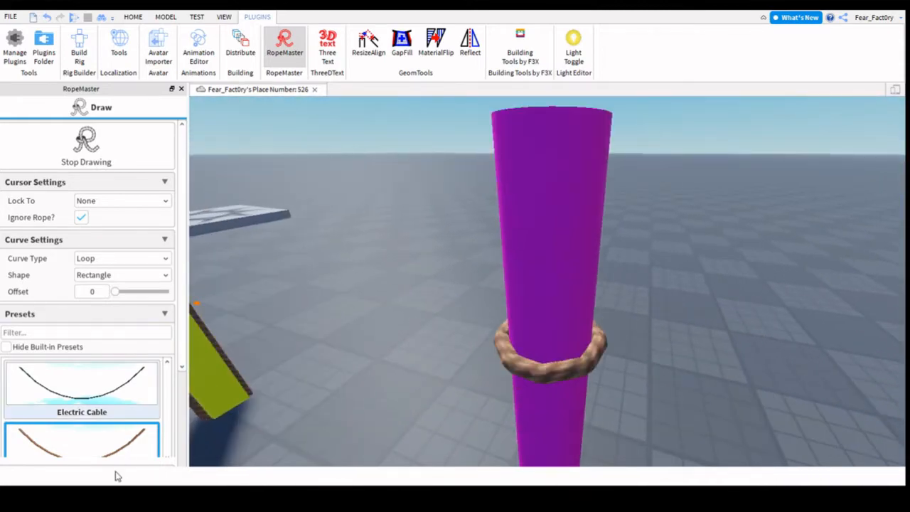
{"action": "left_click", "coordinate": [132, 259]}
{"action": "left_click", "coordinate": [105, 259]}
{"action": "left_click", "coordinate": [105, 275]}
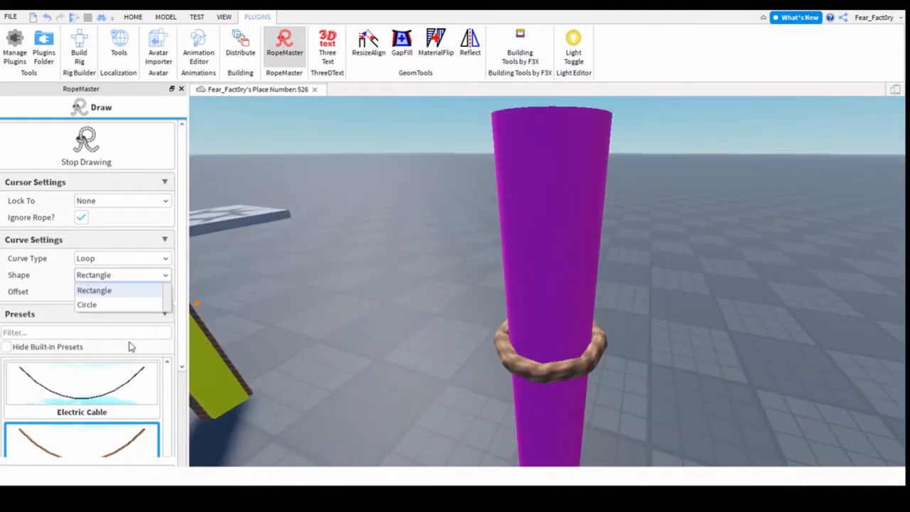
{"action": "left_click", "coordinate": [92, 304]}
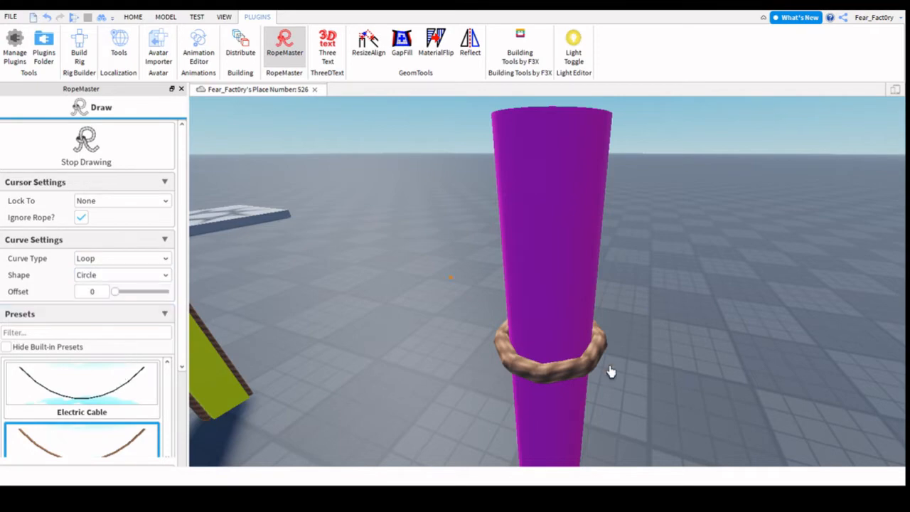
{"action": "left_click", "coordinate": [690, 390]}
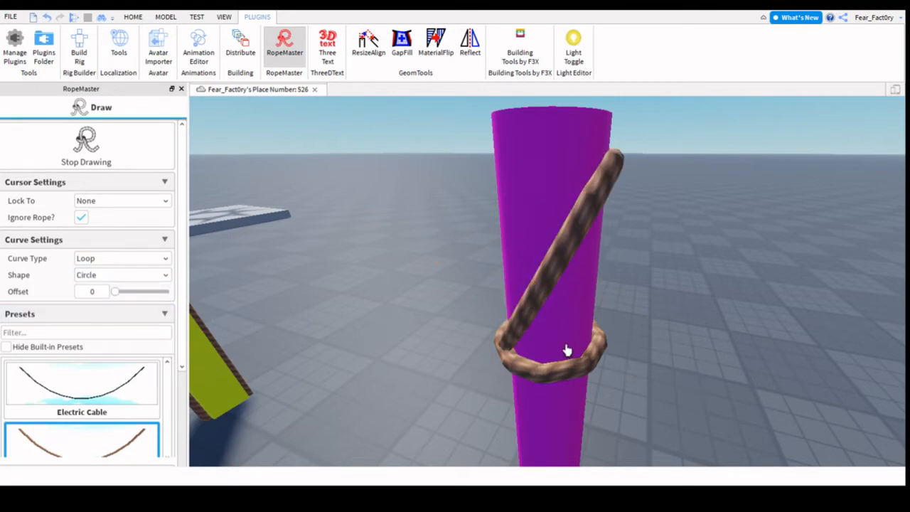
Step: Add further Fiber Rope loops at different angles around the upper part of the magenta post
{"action": "right_click_drag", "start_coordinate": [598, 352], "coordinate": [599, 351]}
{"action": "key", "text": "s"}
{"action": "key", "text": "d"}
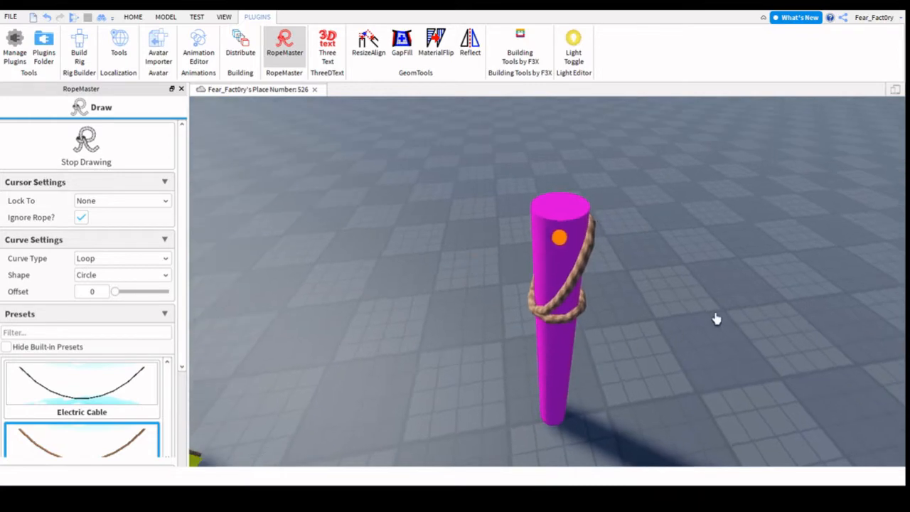
{"action": "left_click", "coordinate": [715, 317]}
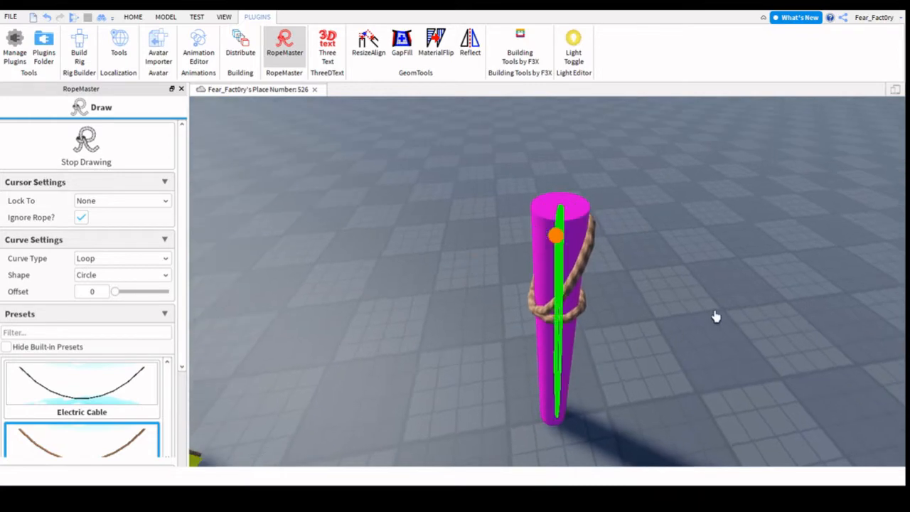
{"action": "left_click", "coordinate": [707, 347]}
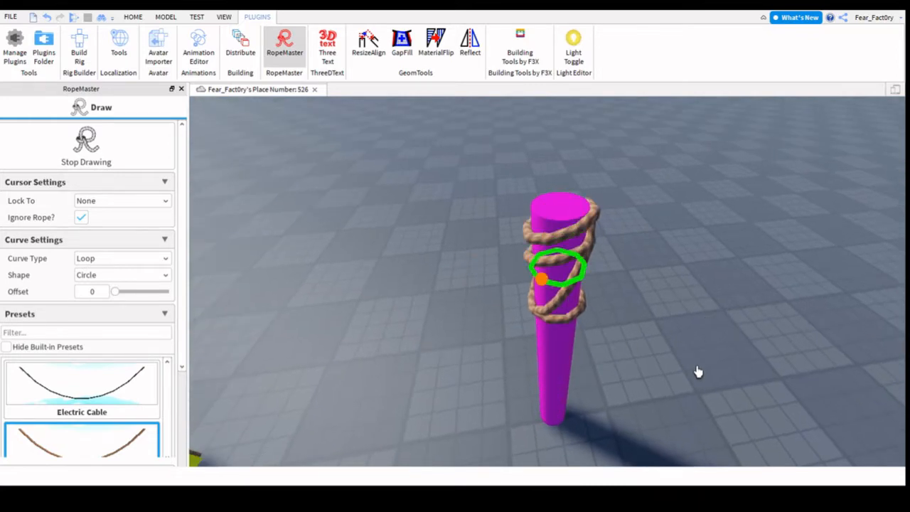
{"action": "left_click", "coordinate": [694, 371]}
Step: Select the Electric Cable preset and wrap cable loops around the magenta post below the fiber ropes
{"action": "right_click_drag", "start_coordinate": [477, 325], "coordinate": [476, 323]}
{"action": "key", "text": "a"}
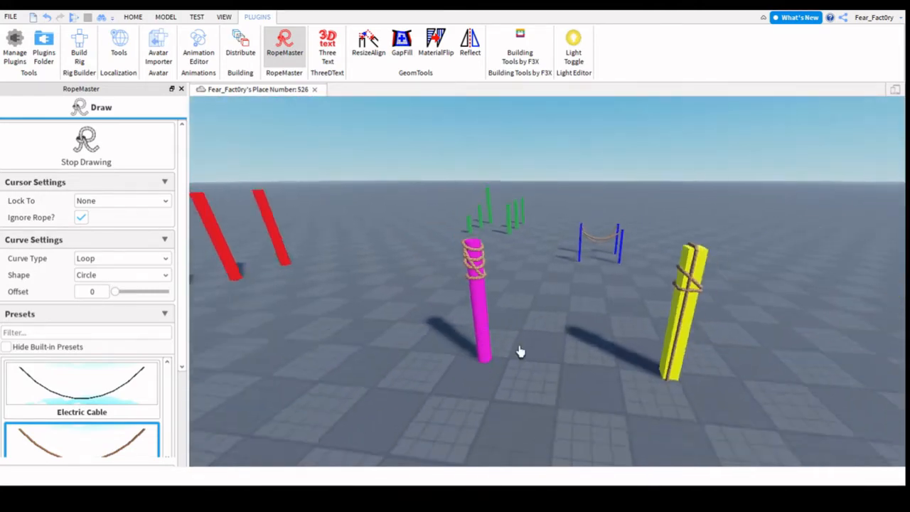
{"action": "key", "text": "d"}
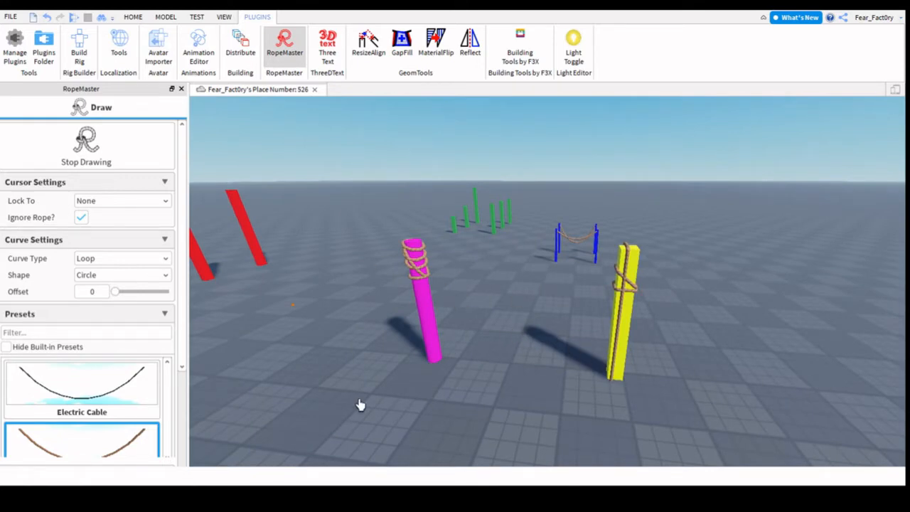
{"action": "key", "text": "w"}
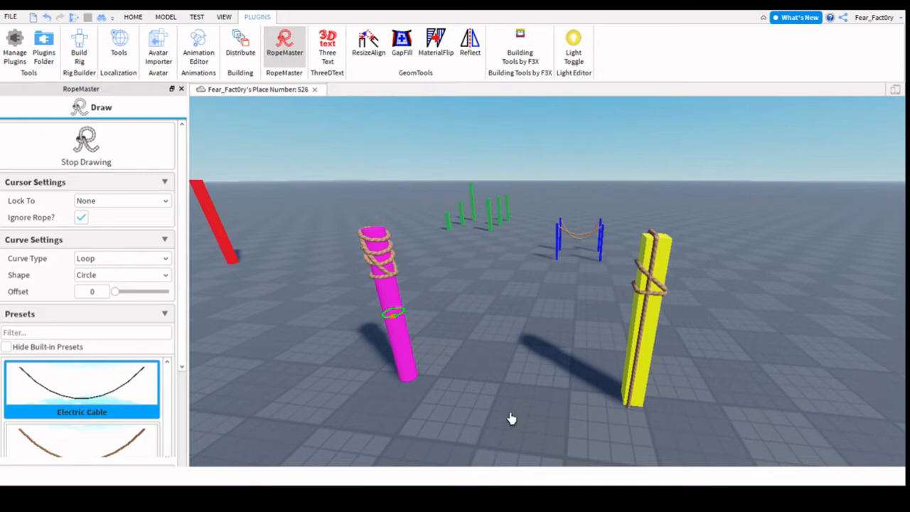
{"action": "right_click_drag", "start_coordinate": [477, 423], "coordinate": [477, 423]}
{"action": "key", "text": "w"}
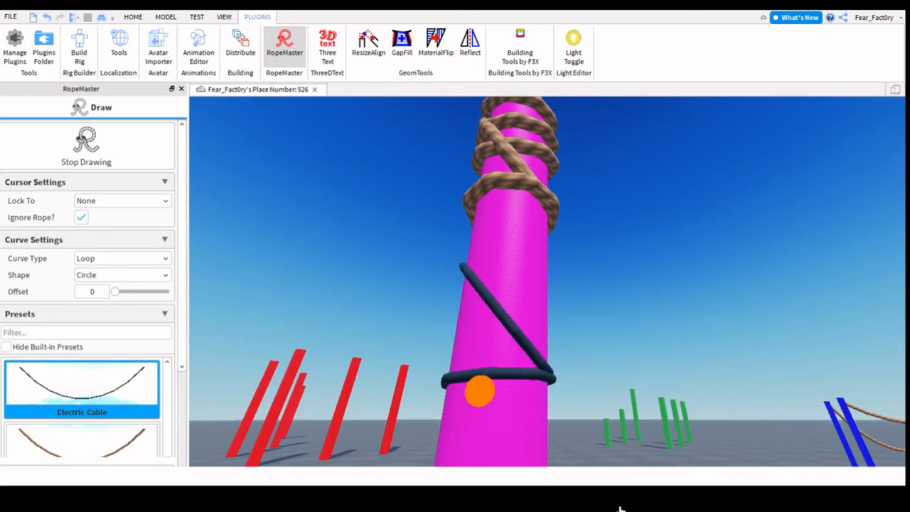
{"action": "left_click", "coordinate": [621, 508]}
{"action": "left_click", "coordinate": [631, 395]}
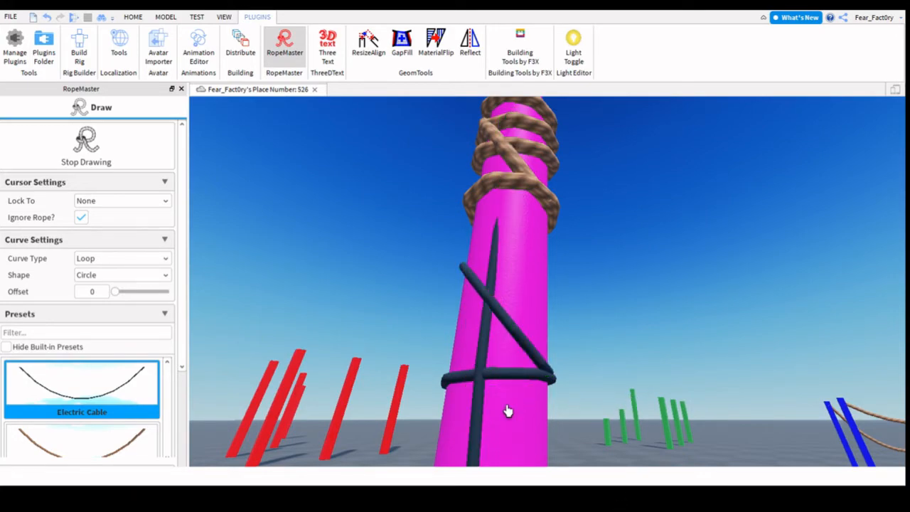
Step: Examine the loops on the magenta and yellow posts from several sides and distances
{"action": "key", "text": "s"}
{"action": "right_click_drag", "start_coordinate": [507, 411], "coordinate": [507, 411]}
{"action": "key", "text": "a"}
{"action": "key", "text": "w"}
{"action": "key", "text": "w"}
{"action": "key", "text": "s"}
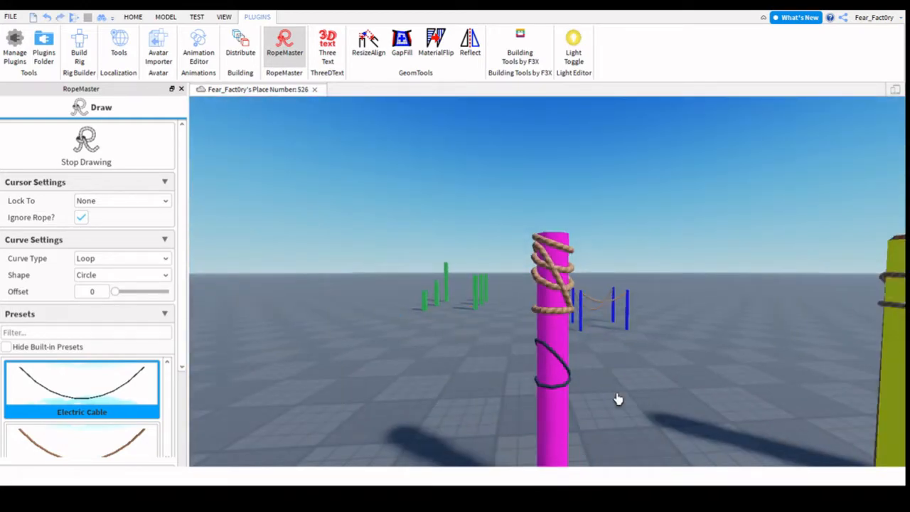
{"action": "key", "text": "w"}
{"action": "right_click_drag", "start_coordinate": [601, 420], "coordinate": [612, 414]}
{"action": "key", "text": "d"}
{"action": "left_click", "coordinate": [729, 375]}
{"action": "key", "text": "s"}
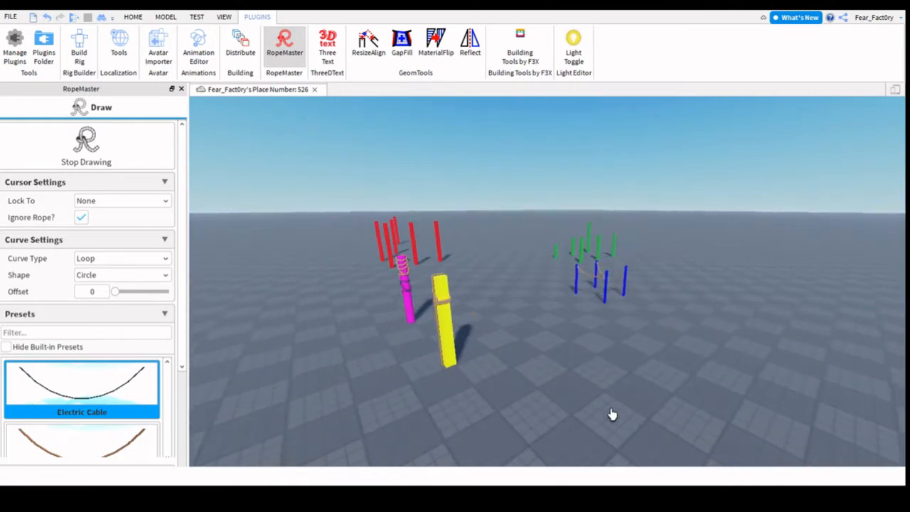
{"action": "key", "text": "d"}
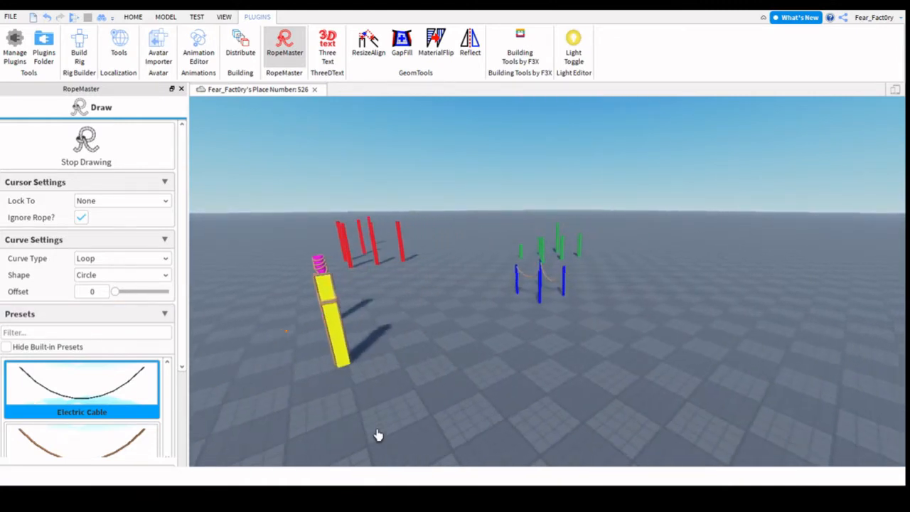
{"action": "key", "text": "w"}
{"action": "right_click_drag", "start_coordinate": [434, 431], "coordinate": [434, 431]}
{"action": "key", "text": "s"}
{"action": "key", "text": "a"}
{"action": "key", "text": "w"}
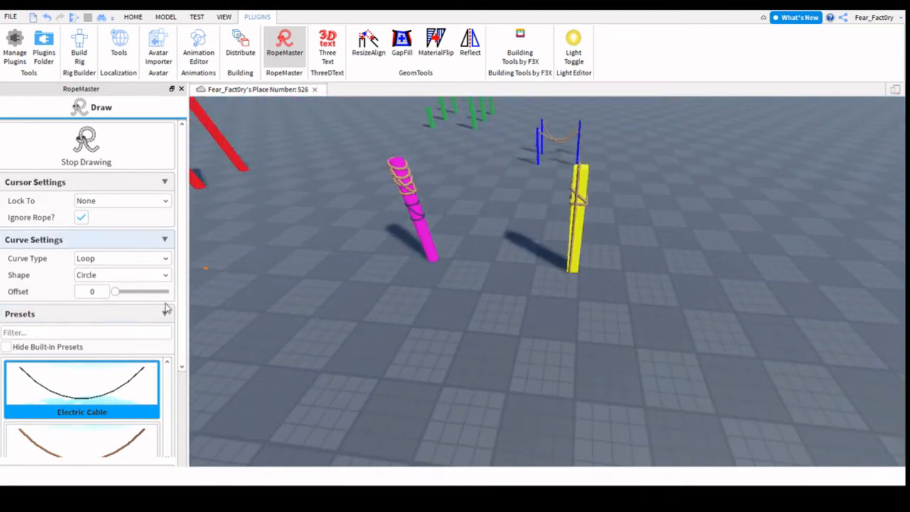
Step: Set the curve type to Catenary with Relative length mode and factor 1.25
{"action": "left_click", "coordinate": [145, 276]}
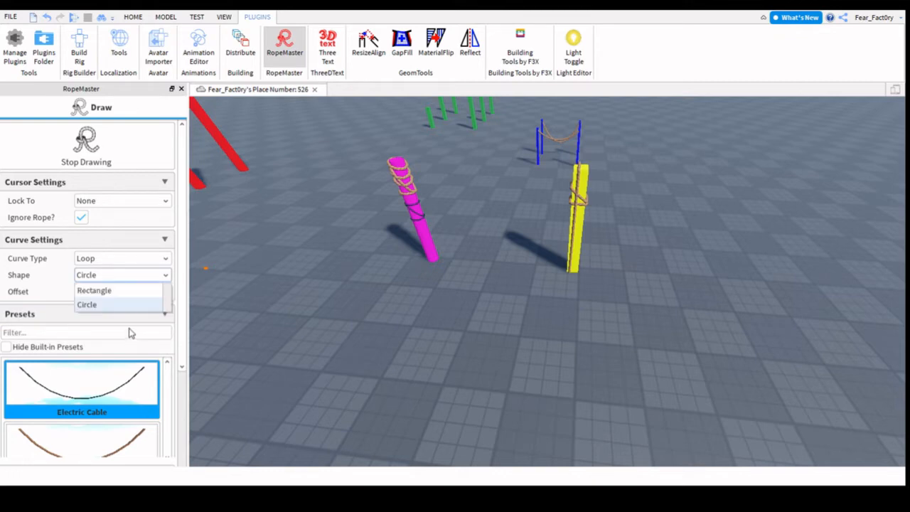
{"action": "left_click", "coordinate": [114, 331]}
{"action": "left_click", "coordinate": [116, 259]}
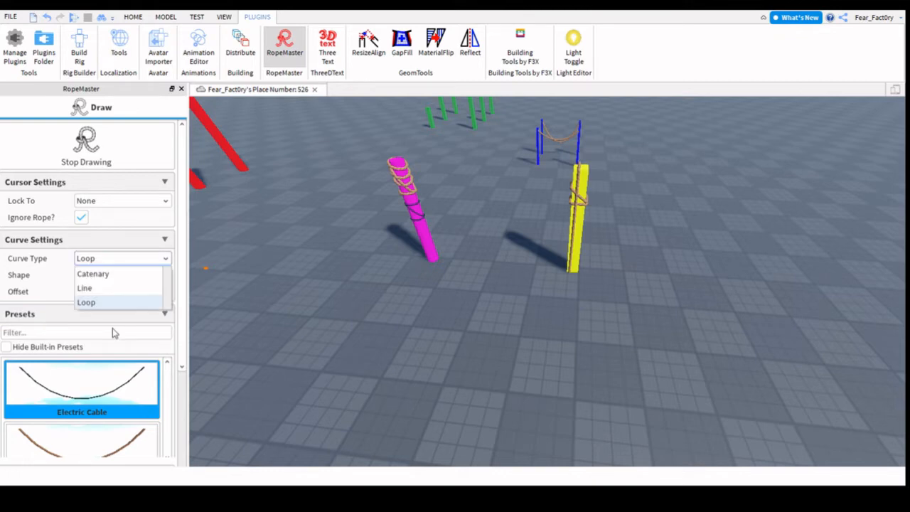
{"action": "left_click", "coordinate": [93, 274]}
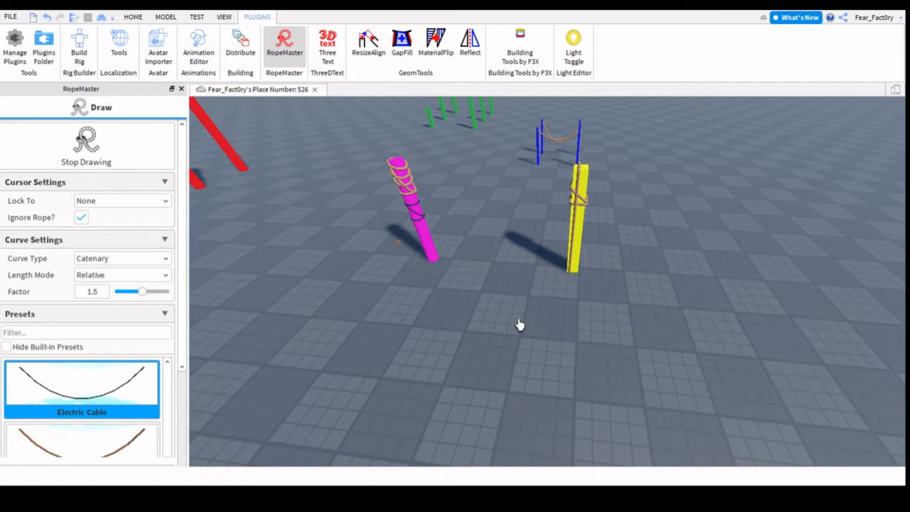
{"action": "left_click", "coordinate": [555, 313]}
{"action": "left_click", "coordinate": [747, 282]}
{"action": "left_click", "coordinate": [157, 326]}
{"action": "left_click", "coordinate": [747, 239]}
Step: Compare the two catenary ropes on the blue posts and look over the other coloured posts
{"action": "right_click_drag", "start_coordinate": [546, 237], "coordinate": [548, 240]}
{"action": "key", "text": "w"}
{"action": "key", "text": "a"}
{"action": "key", "text": "s"}
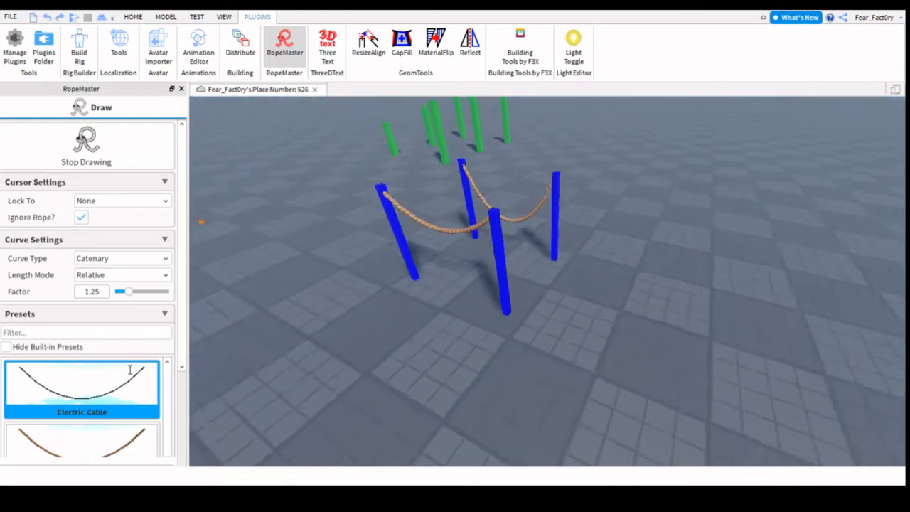
{"action": "key", "text": "s"}
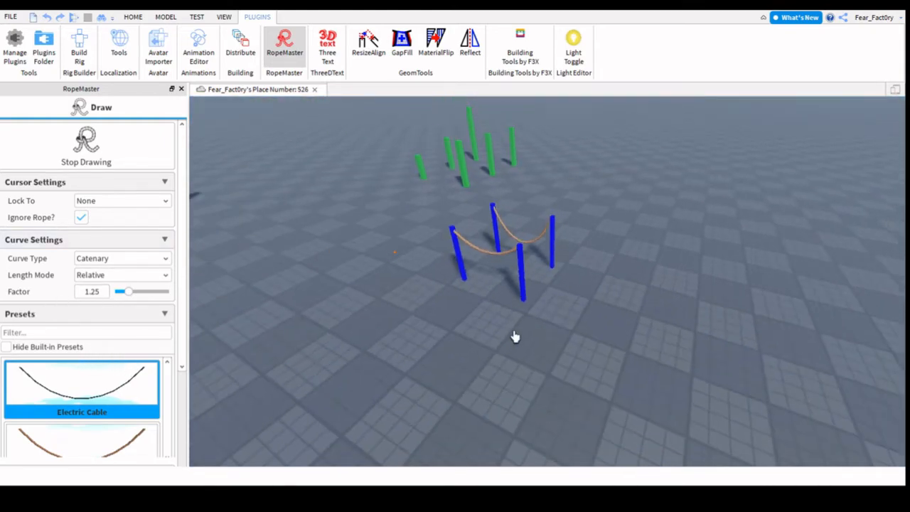
{"action": "right_click_drag", "start_coordinate": [530, 294], "coordinate": [523, 289]}
{"action": "key", "text": "w"}
{"action": "key", "text": "s"}
{"action": "key", "text": "a"}
{"action": "key", "text": "a"}
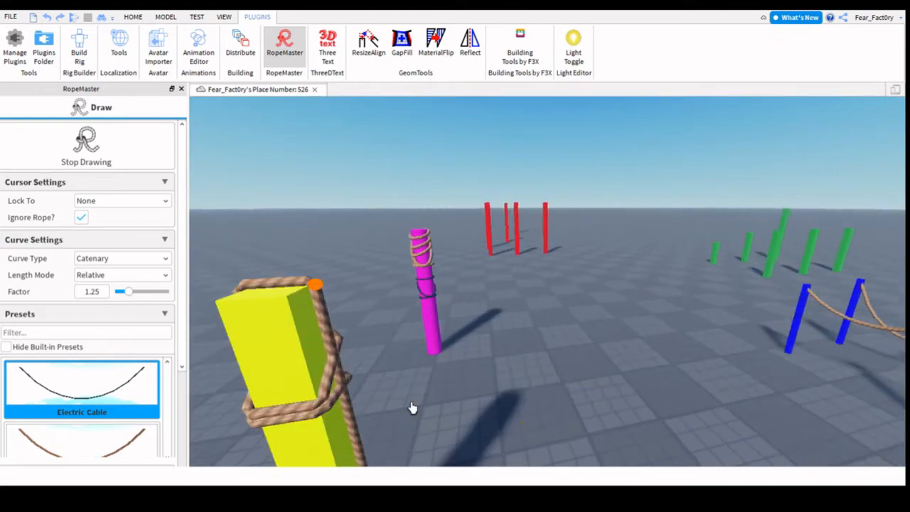
{"action": "key", "text": "s"}
{"action": "key", "text": "d"}
{"action": "right_click_drag", "start_coordinate": [519, 324], "coordinate": [487, 325]}
{"action": "key", "text": "w"}
{"action": "key", "text": "s"}
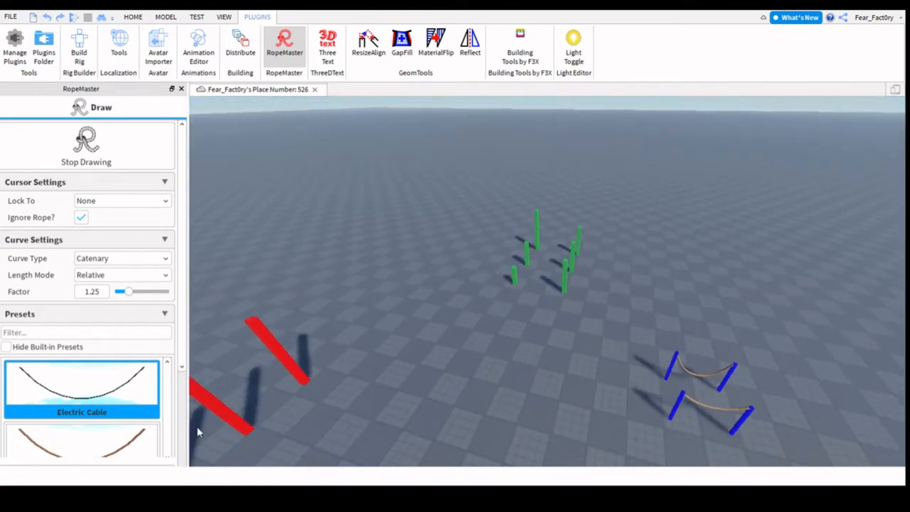
Step: Go to the green posts and select the Police Tape preset
{"action": "scroll", "coordinate": [82, 398], "scroll_direction": "down", "scroll_amount": 3}
{"action": "scroll", "coordinate": [82, 398], "scroll_direction": "up", "scroll_amount": 2}
{"action": "key", "text": "w"}
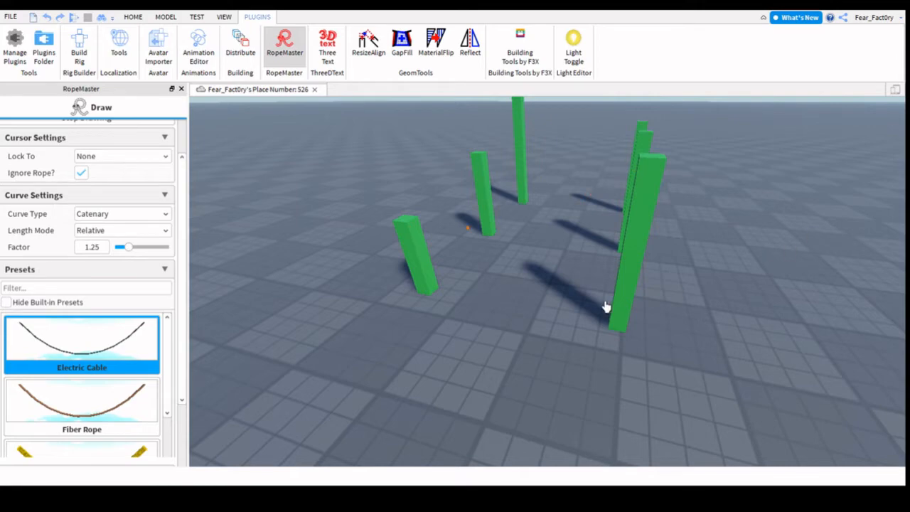
{"action": "right_click_drag", "start_coordinate": [637, 311], "coordinate": [638, 311]}
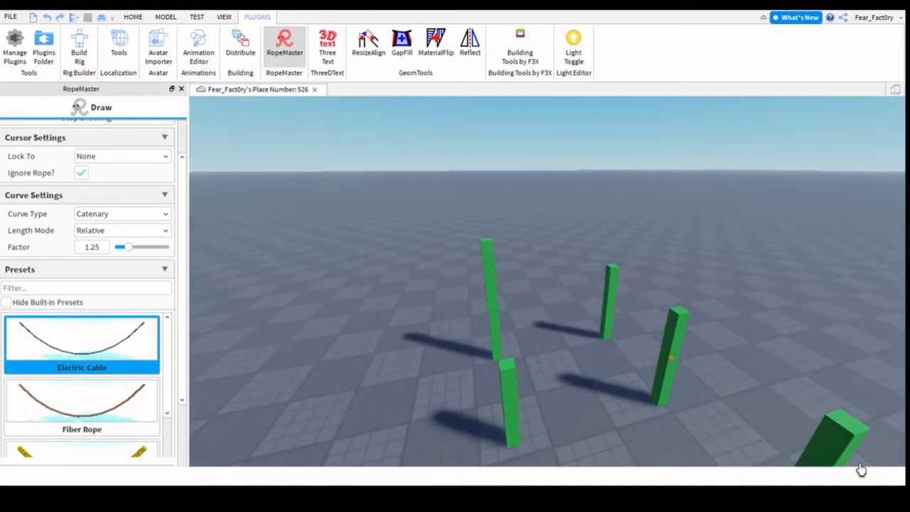
{"action": "scroll", "coordinate": [619, 423], "scroll_direction": "down", "scroll_amount": 1}
{"action": "right_click_drag", "start_coordinate": [632, 434], "coordinate": [633, 436]}
{"action": "scroll", "coordinate": [117, 384], "scroll_direction": "down", "scroll_amount": 2}
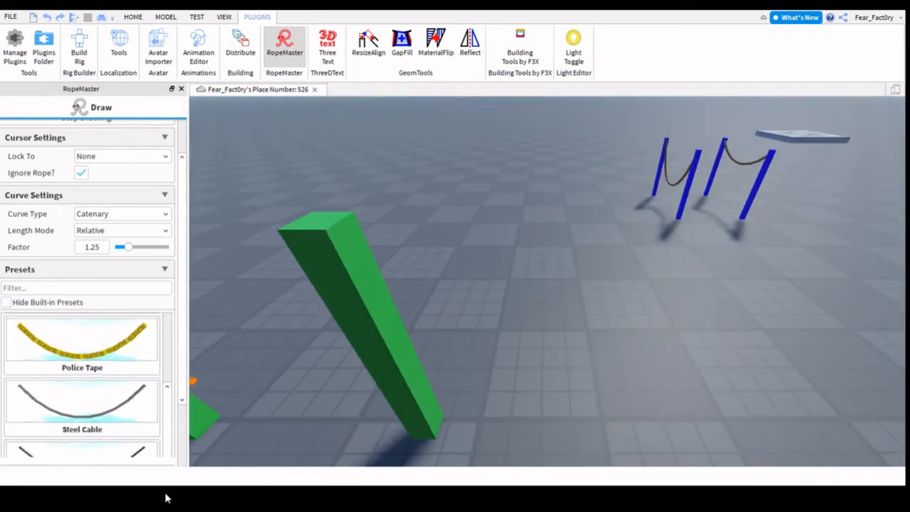
{"action": "key", "text": "a"}
{"action": "left_click", "coordinate": [150, 436]}
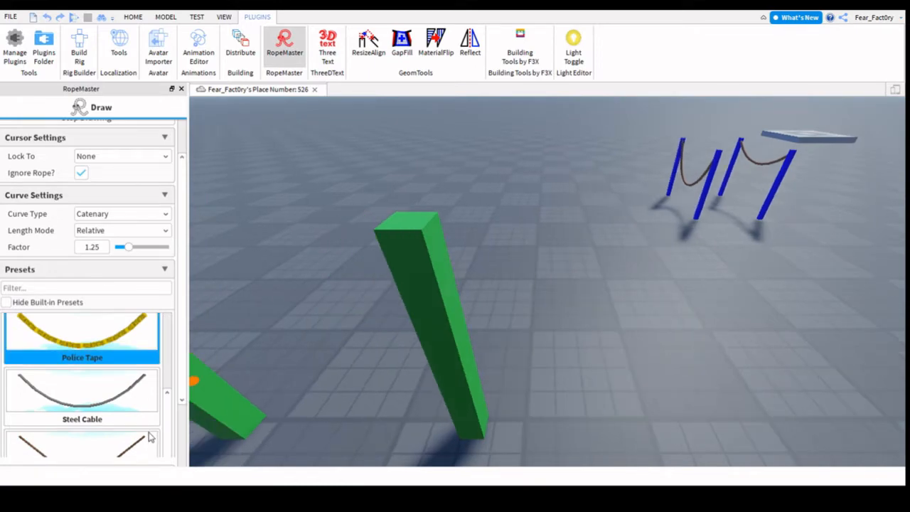
Step: Set the length factor to 1.05 and string Police Tape from the large green post to the short post opposite
{"action": "right_click_drag", "start_coordinate": [481, 469], "coordinate": [485, 470]}
{"action": "left_click_drag", "start_coordinate": [128, 246], "coordinate": [113, 246]}
{"action": "right_click_drag", "start_coordinate": [393, 448], "coordinate": [404, 438]}
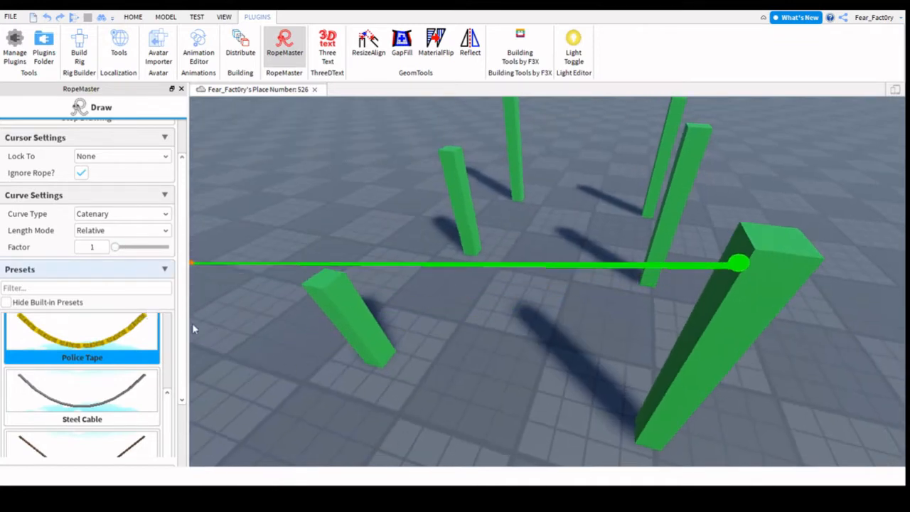
{"action": "left_click_drag", "start_coordinate": [115, 247], "coordinate": [118, 247]}
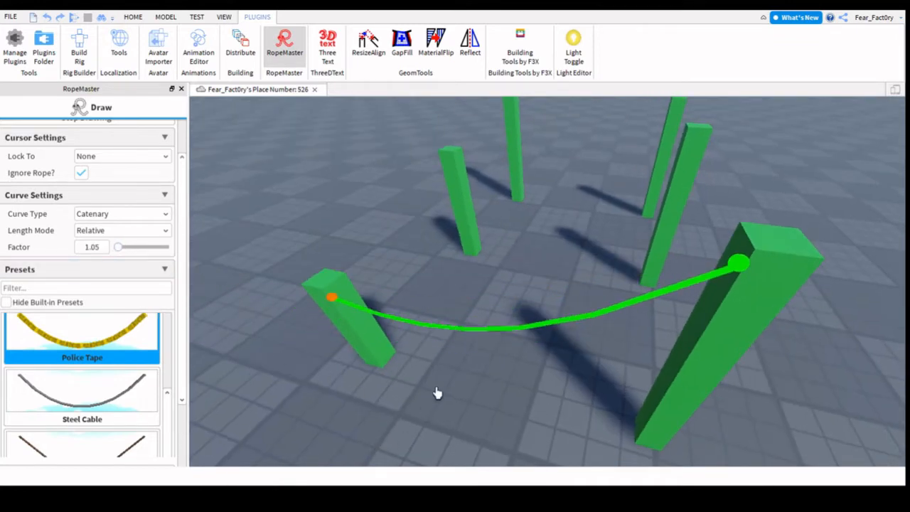
{"action": "left_click", "coordinate": [340, 294]}
Step: Examine the police tape between the two green posts from different sides
{"action": "right_click_drag", "start_coordinate": [418, 377], "coordinate": [441, 347]}
{"action": "left_click", "coordinate": [348, 413]}
{"action": "right_click_drag", "start_coordinate": [575, 490], "coordinate": [575, 489]}
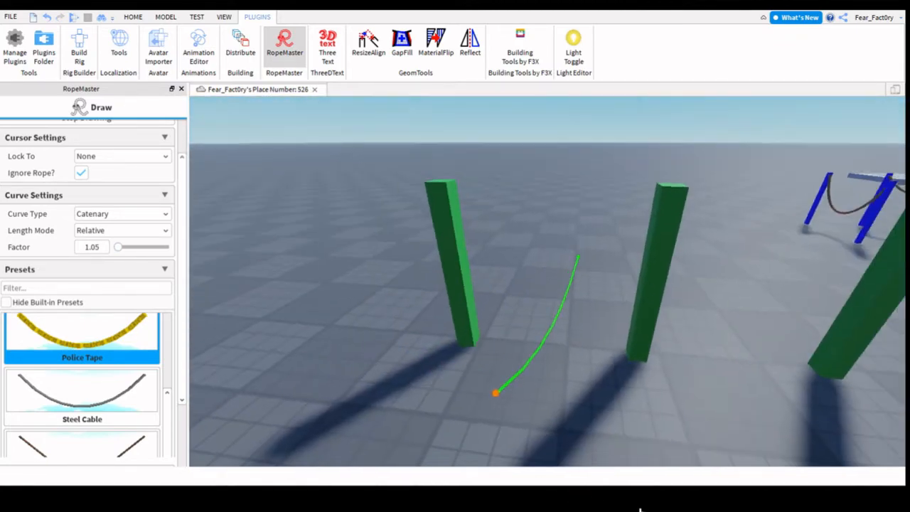
{"action": "scroll", "coordinate": [649, 502], "scroll_direction": "down", "scroll_amount": 3}
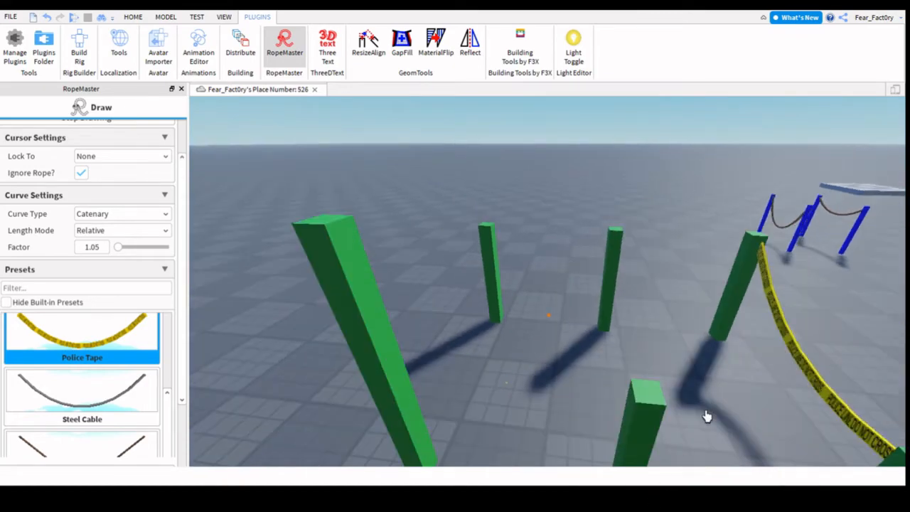
{"action": "right_click_drag", "start_coordinate": [586, 428], "coordinate": [586, 427]}
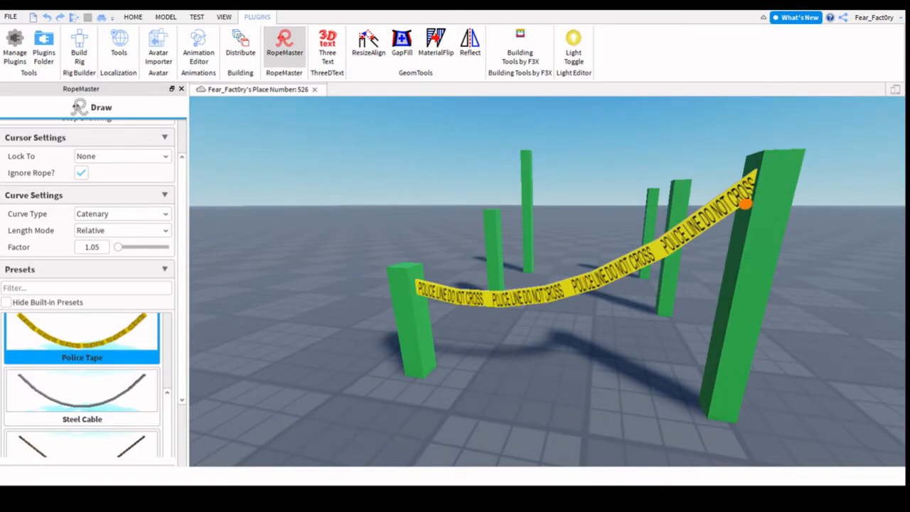
Step: Choose the Steel Cable preset and draw a cable between the middle pair of green posts
{"action": "scroll", "coordinate": [22, 468], "scroll_direction": "down", "scroll_amount": 1}
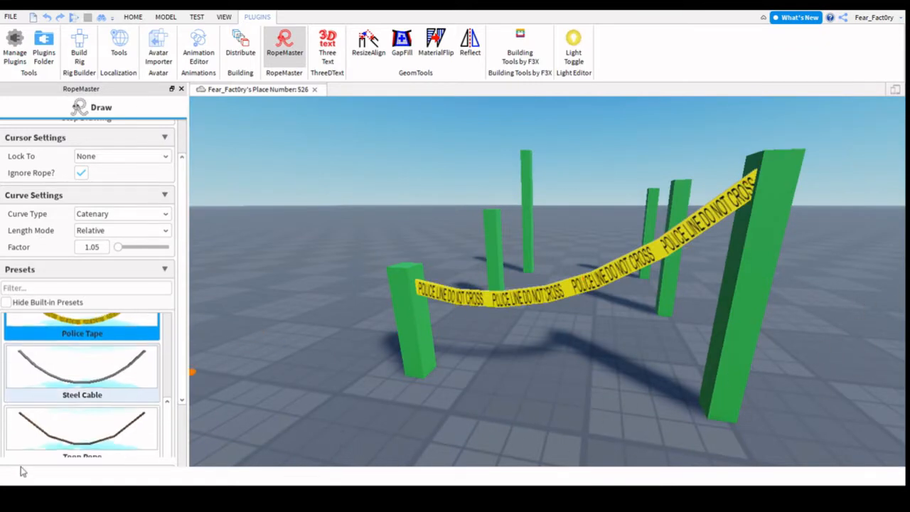
{"action": "left_click", "coordinate": [122, 450]}
{"action": "right_click_drag", "start_coordinate": [516, 495], "coordinate": [516, 494]}
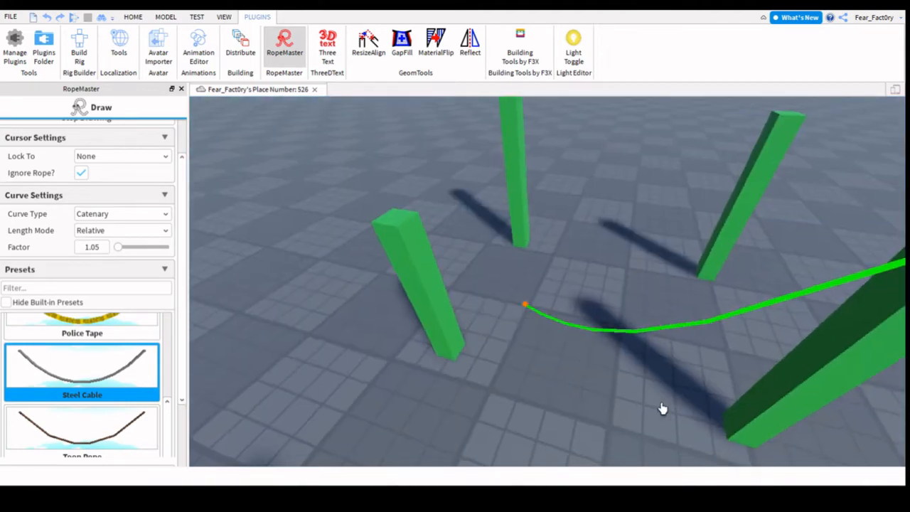
{"action": "left_click", "coordinate": [574, 407]}
{"action": "right_click_drag", "start_coordinate": [561, 452], "coordinate": [561, 452]}
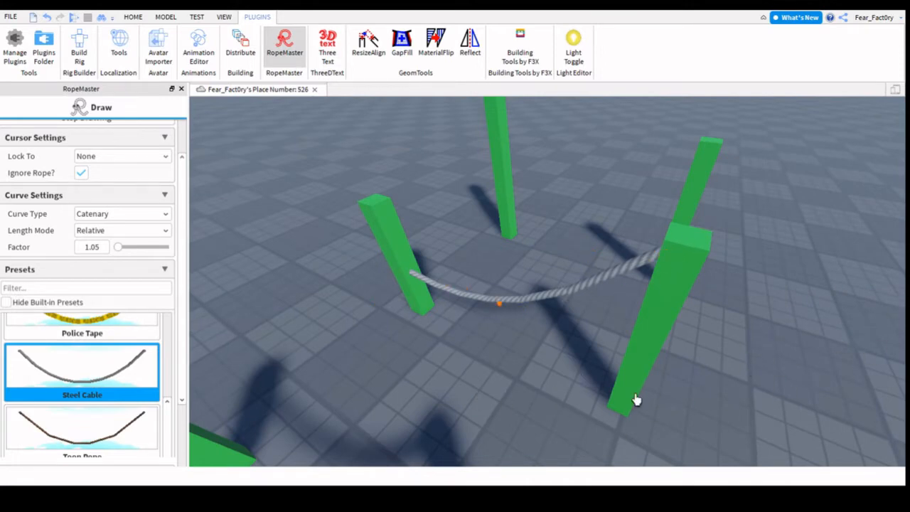
{"action": "scroll", "coordinate": [621, 389], "scroll_direction": "down", "scroll_amount": 5}
{"action": "scroll", "coordinate": [620, 389], "scroll_direction": "up", "scroll_amount": 4}
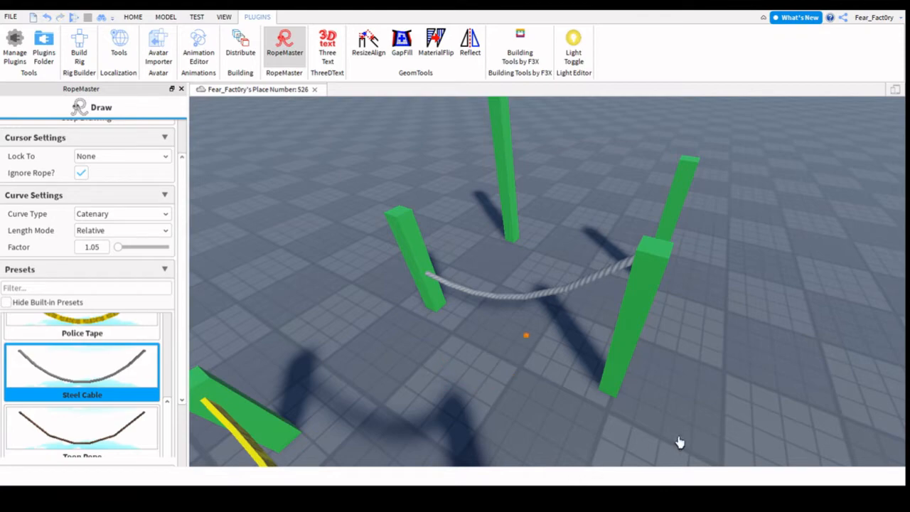
Step: Choose the Toon Rope preset and draw a rope from the tallest green post to the last post without a rope
{"action": "right_click_drag", "start_coordinate": [538, 390], "coordinate": [538, 390]}
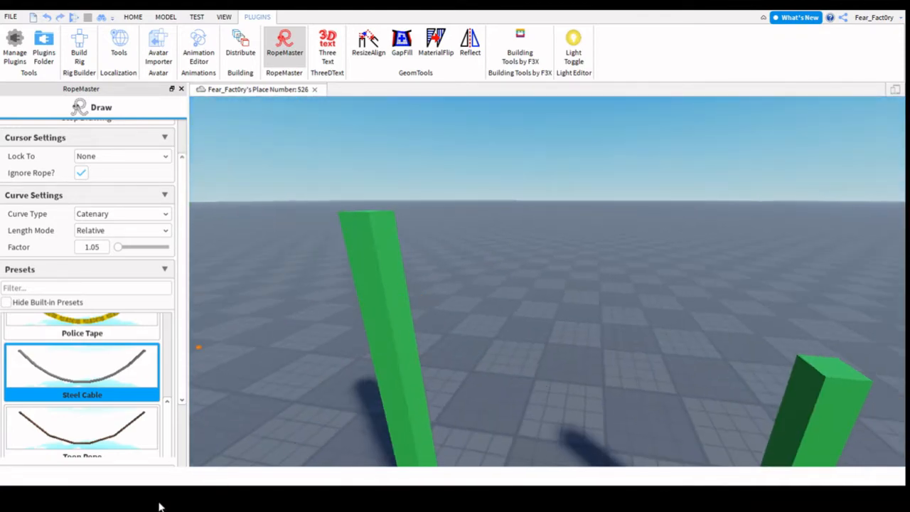
{"action": "scroll", "coordinate": [107, 430], "scroll_direction": "down", "scroll_amount": 2}
{"action": "left_click", "coordinate": [82, 342]}
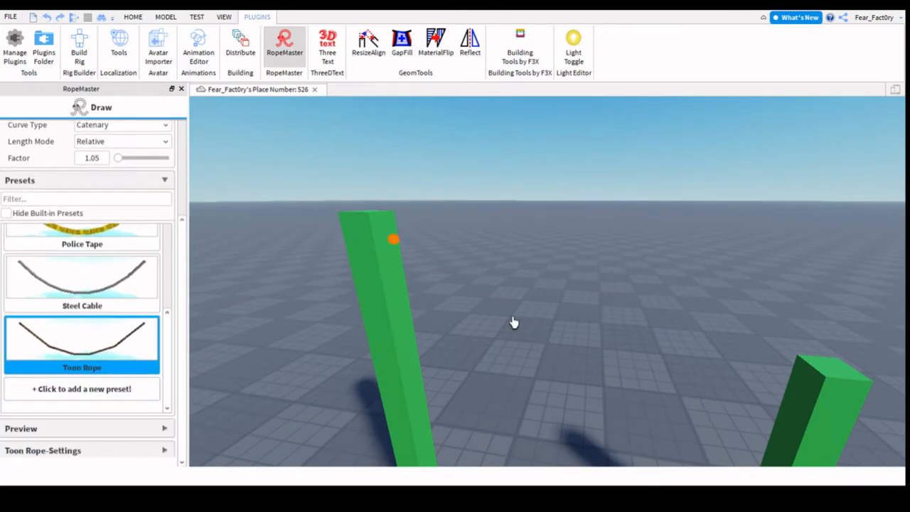
{"action": "right_click_drag", "start_coordinate": [524, 336], "coordinate": [525, 335]}
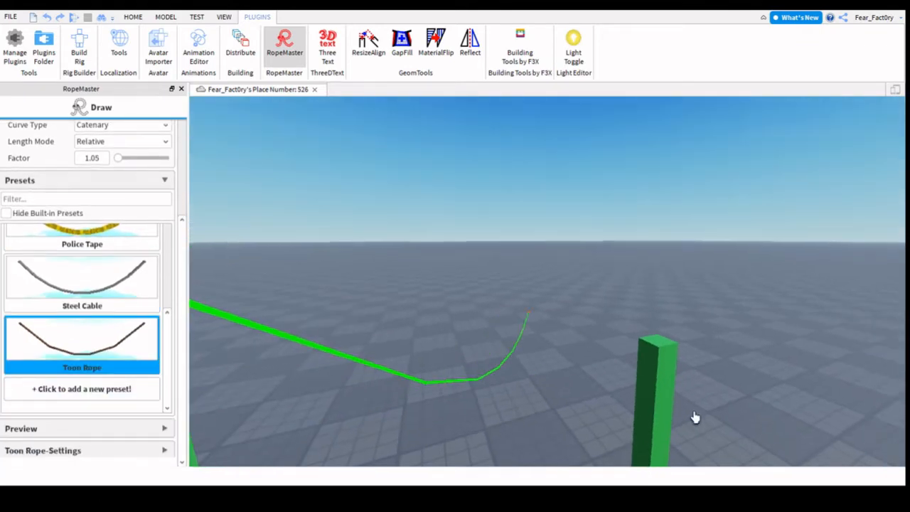
{"action": "left_click", "coordinate": [831, 462]}
{"action": "right_click_drag", "start_coordinate": [757, 375], "coordinate": [754, 380]}
{"action": "key", "text": "w"}
{"action": "left_click", "coordinate": [753, 380]}
Step: Examine the police tape, steel cable and toon rope on the green posts from several angles and up close
{"action": "key", "text": "s"}
{"action": "key", "text": "d"}
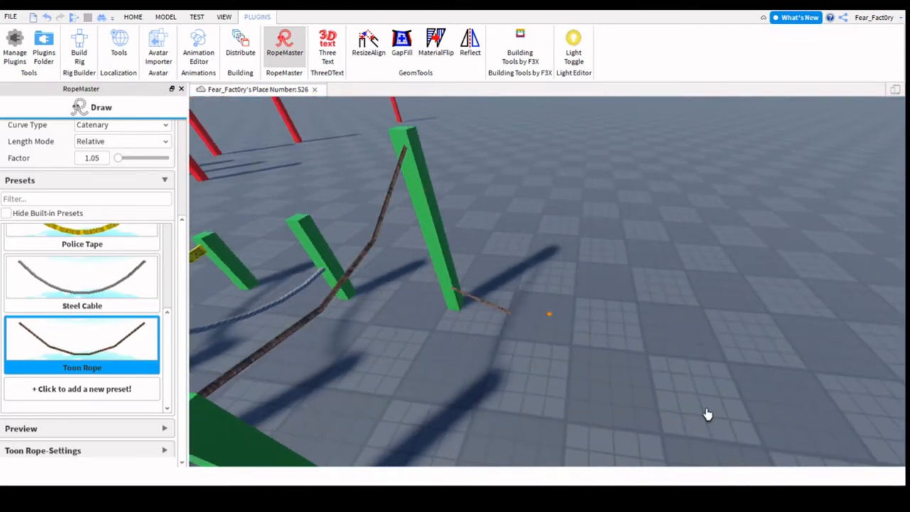
{"action": "key", "text": "s"}
{"action": "right_click_drag", "start_coordinate": [685, 406], "coordinate": [687, 408]}
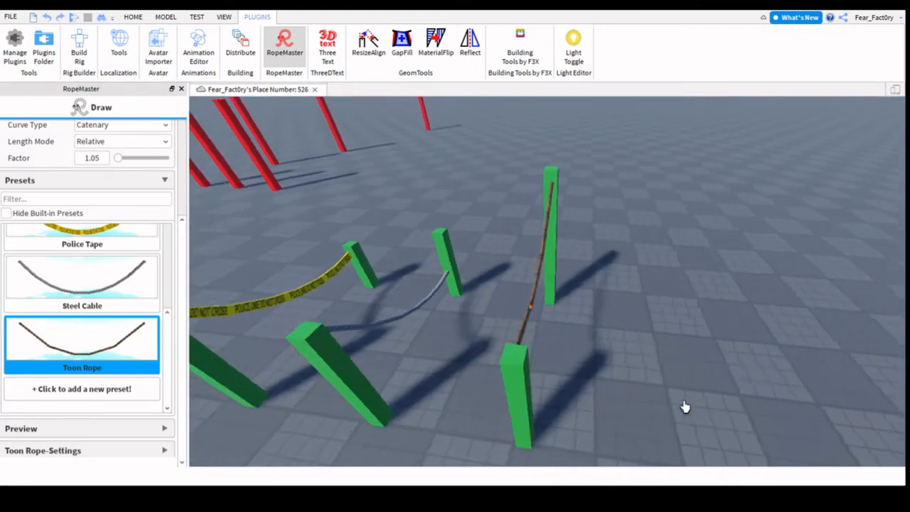
{"action": "scroll", "coordinate": [685, 407], "scroll_direction": "up", "scroll_amount": 3}
{"action": "scroll", "coordinate": [675, 405], "scroll_direction": "down", "scroll_amount": 5}
{"action": "right_click_drag", "start_coordinate": [585, 390], "coordinate": [584, 389]}
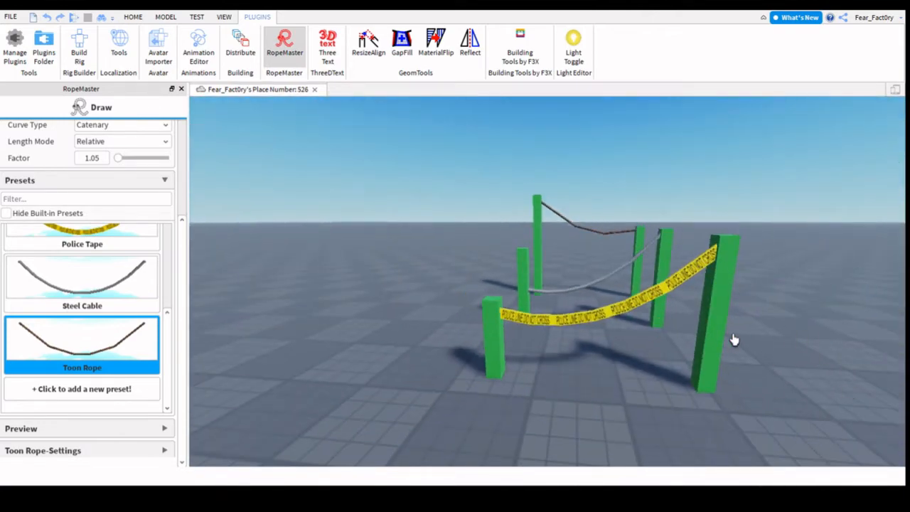
{"action": "right_click_drag", "start_coordinate": [592, 320], "coordinate": [593, 321]}
{"action": "scroll", "coordinate": [592, 321], "scroll_direction": "up", "scroll_amount": 6}
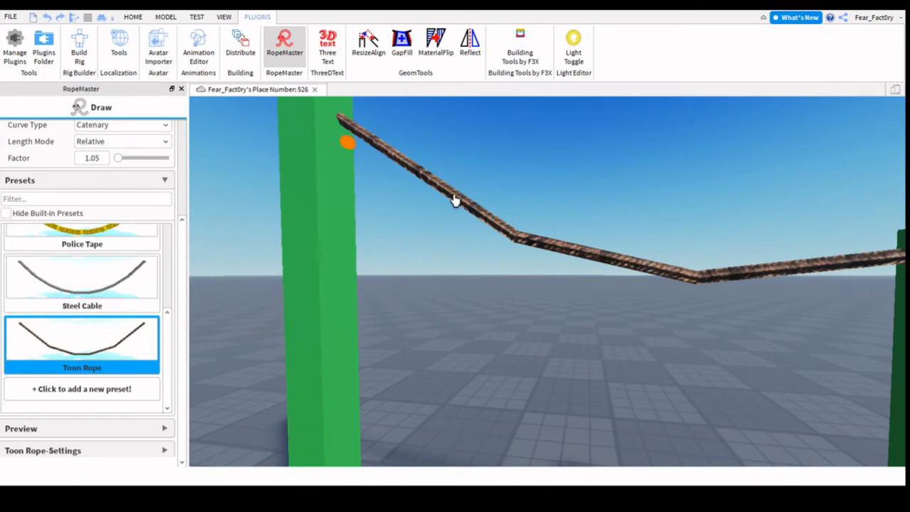
Step: Draw a second Toon Rope from the tallest green post to the lower part of the post opposite
{"action": "left_click", "coordinate": [346, 143]}
{"action": "right_click_drag", "start_coordinate": [525, 320], "coordinate": [530, 325]}
{"action": "left_click", "coordinate": [674, 402]}
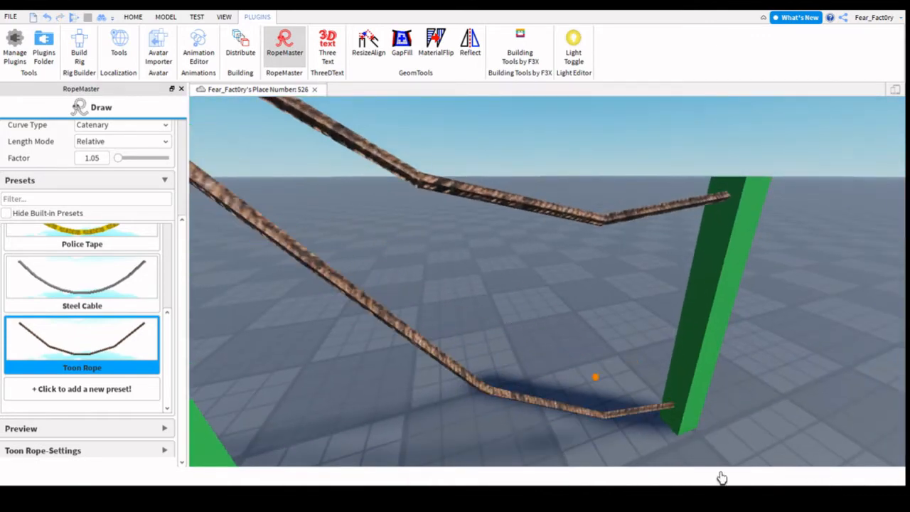
Step: Draw a third Toon Rope from the tallest green post to the short post that holds the steel cable
{"action": "key", "text": "s"}
{"action": "right_click_drag", "start_coordinate": [651, 444], "coordinate": [651, 445]}
{"action": "key", "text": "d"}
{"action": "key", "text": "w"}
{"action": "key", "text": "d"}
{"action": "left_click", "coordinate": [573, 354]}
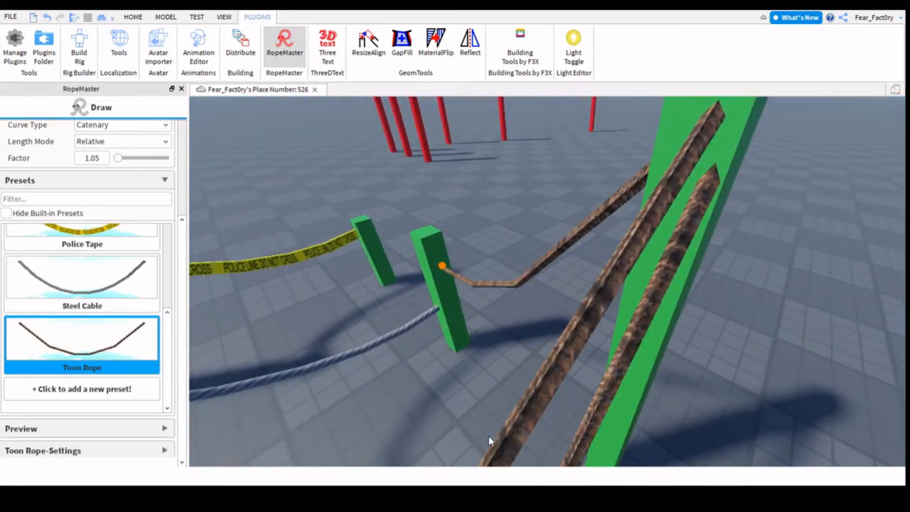
Step: Look over all the coloured posts from a distance and compare the ropes on the green and blue posts
{"action": "key", "text": "s"}
{"action": "right_click_drag", "start_coordinate": [489, 454], "coordinate": [489, 455]}
{"action": "key", "text": "s"}
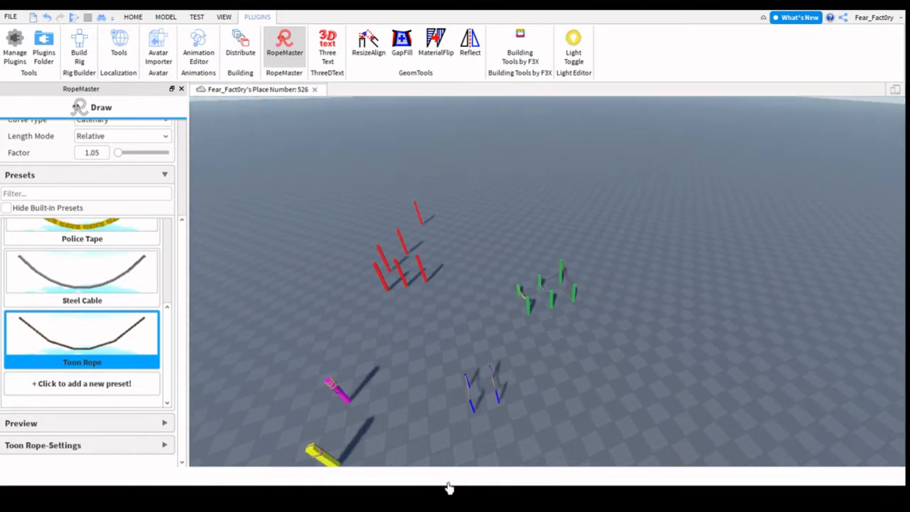
{"action": "key", "text": "a"}
{"action": "right_click_drag", "start_coordinate": [461, 475], "coordinate": [489, 474]}
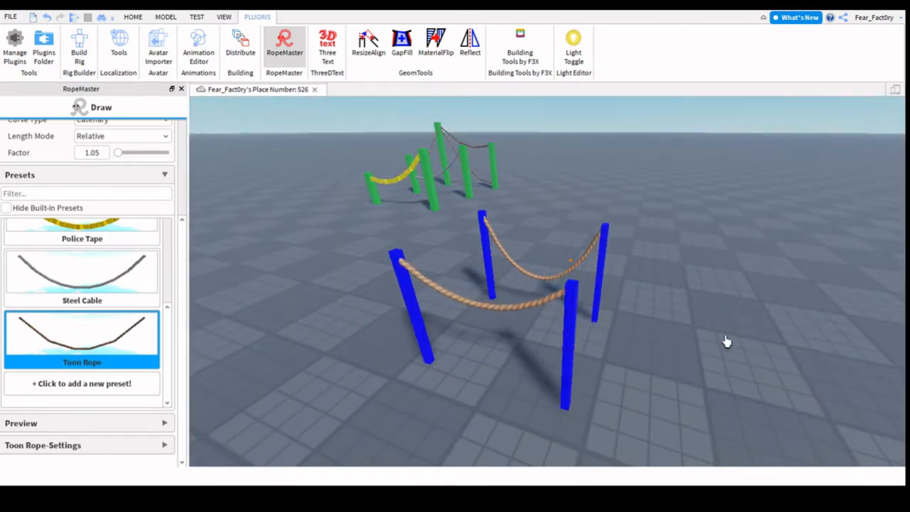
{"action": "key", "text": "a"}
Step: Try filtering the presets with the random text "hrurhrhr==========" and clear the filter
{"action": "scroll", "coordinate": [95, 313], "scroll_direction": "up", "scroll_amount": 4}
{"action": "scroll", "coordinate": [69, 212], "scroll_direction": "up", "scroll_amount": 4}
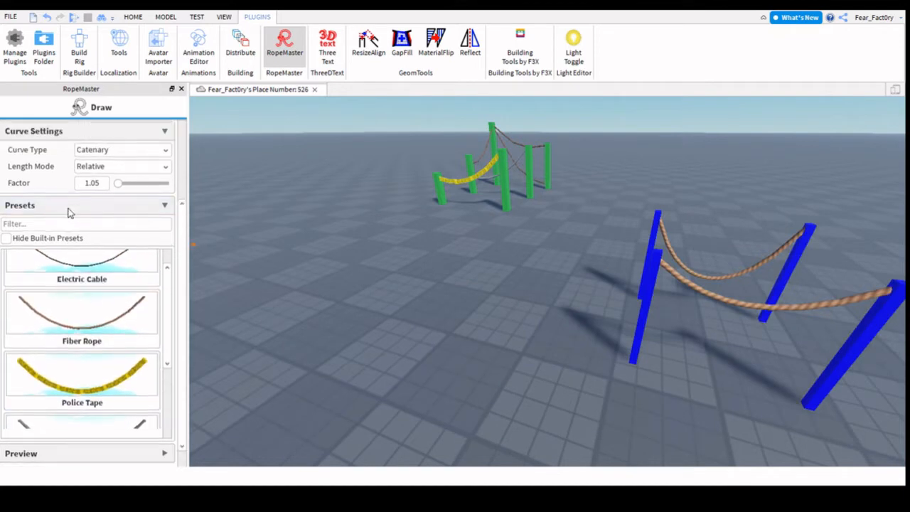
{"action": "scroll", "coordinate": [69, 212], "scroll_direction": "up", "scroll_amount": 1}
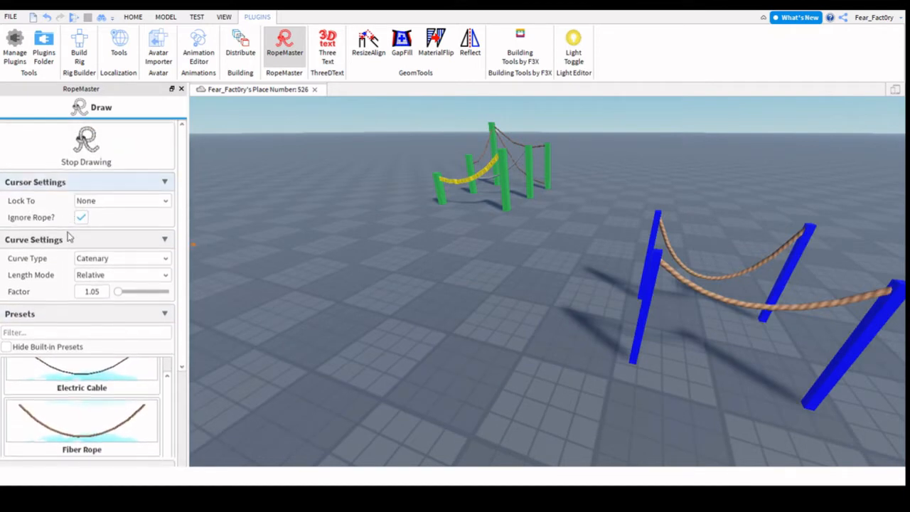
{"action": "type", "text": "h"}
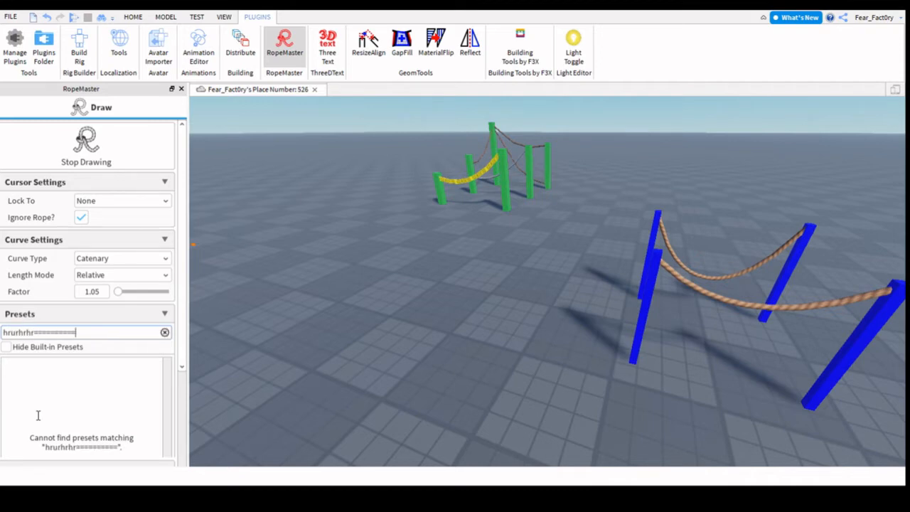
{"action": "key", "text": "BackSpace"}
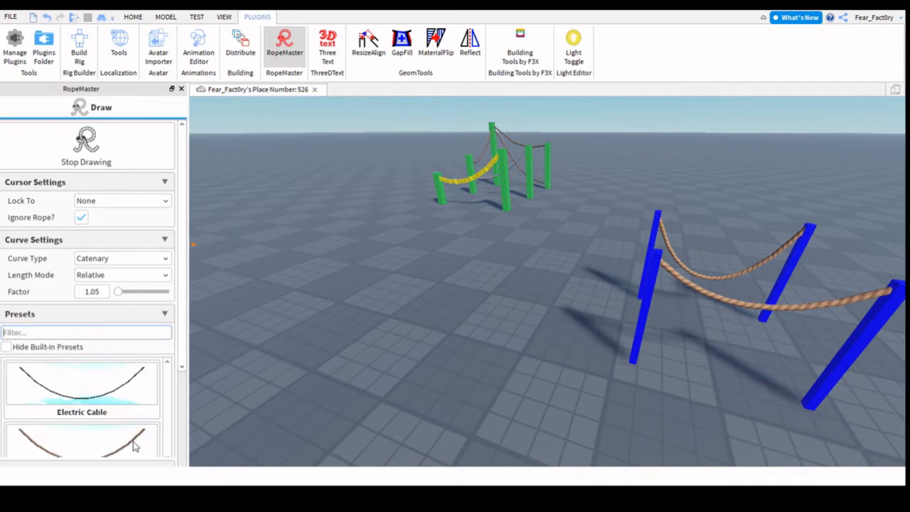
Step: Filter the presets by "To", clear the filter and browse the full preset list
{"action": "type", "text": "To"}
{"action": "key", "text": "BackSpace"}
{"action": "key", "text": "BackSpace"}
{"action": "key", "text": "BackSpace"}
{"action": "scroll", "coordinate": [135, 446], "scroll_direction": "down", "scroll_amount": 6}
{"action": "scroll", "coordinate": [134, 469], "scroll_direction": "down", "scroll_amount": 1}
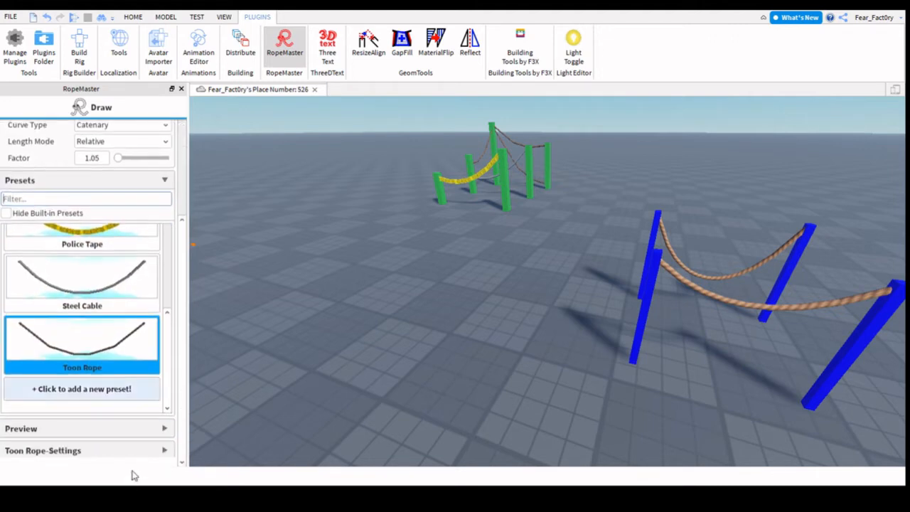
{"action": "scroll", "coordinate": [135, 427], "scroll_direction": "up", "scroll_amount": 7}
{"action": "scroll", "coordinate": [136, 429], "scroll_direction": "down", "scroll_amount": 6}
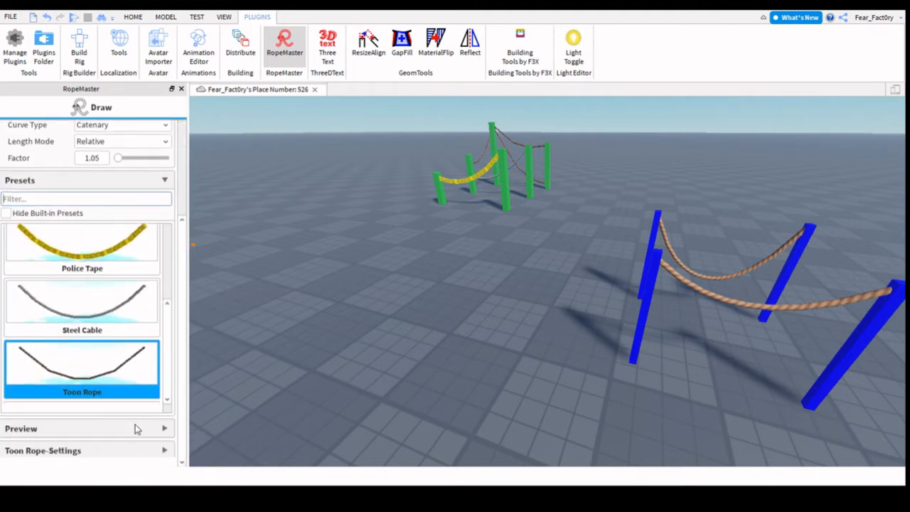
Step: Go to the red posts, review the Lock To cursor options and keep None
{"action": "right_click_drag", "start_coordinate": [616, 441], "coordinate": [616, 441]}
{"action": "key", "text": "s"}
{"action": "scroll", "coordinate": [135, 320], "scroll_direction": "up", "scroll_amount": 5}
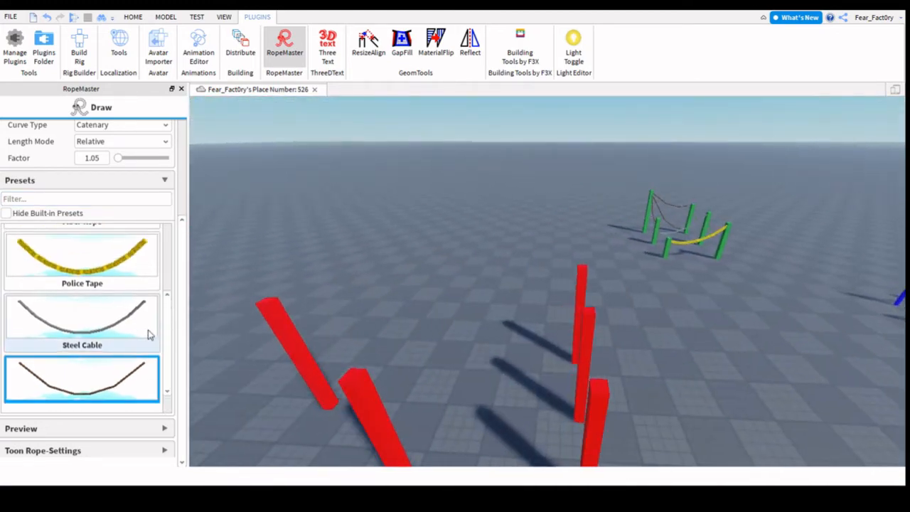
{"action": "scroll", "coordinate": [149, 227], "scroll_direction": "up", "scroll_amount": 5}
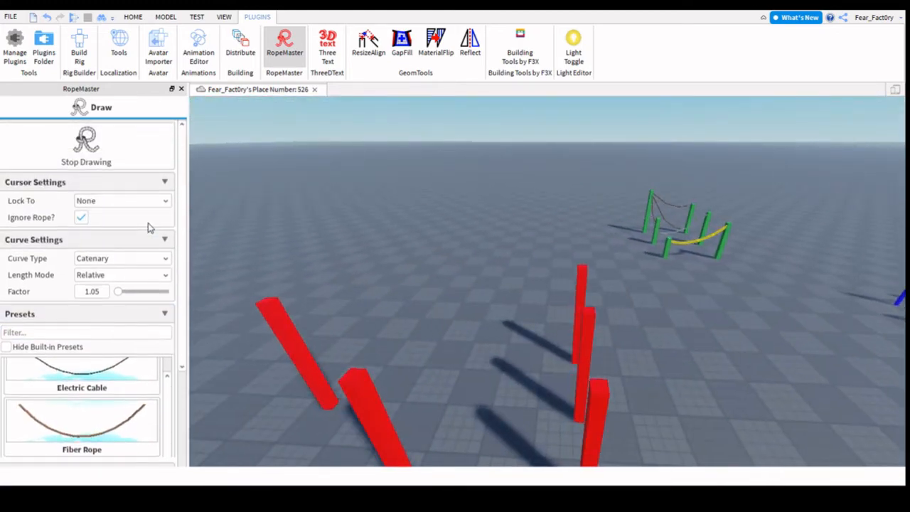
{"action": "left_click", "coordinate": [120, 201]}
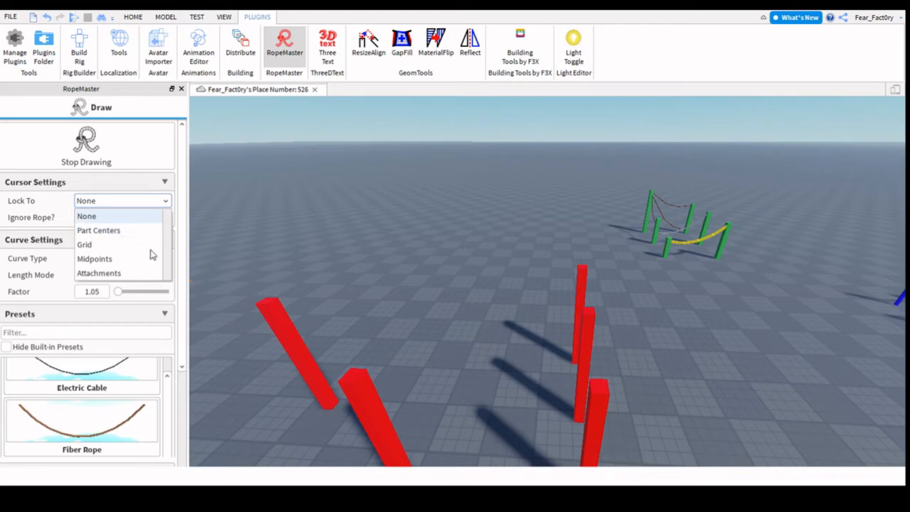
{"action": "left_click", "coordinate": [150, 216]}
Step: Move to the magenta post and stop rope drawing
{"action": "right_click_drag", "start_coordinate": [473, 388], "coordinate": [538, 376]}
{"action": "key", "text": "w"}
{"action": "key", "text": "s"}
{"action": "left_click", "coordinate": [135, 18]}
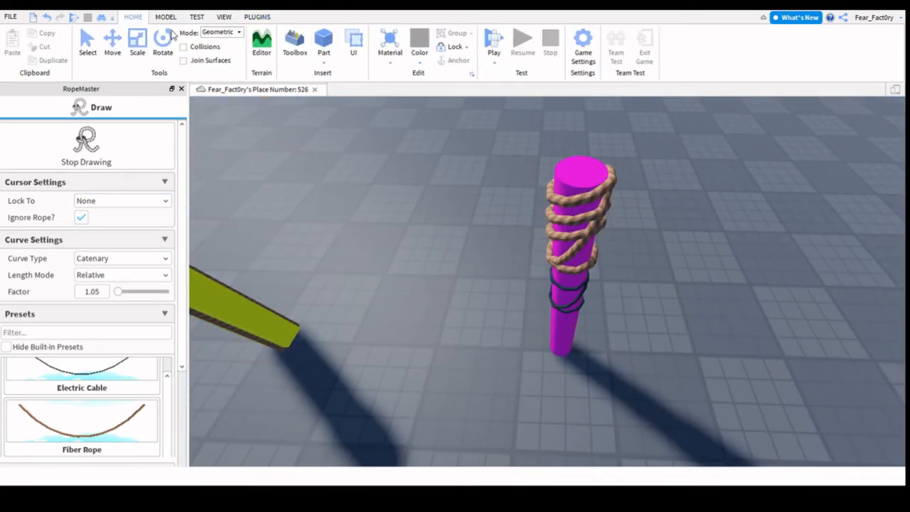
{"action": "left_click", "coordinate": [137, 161]}
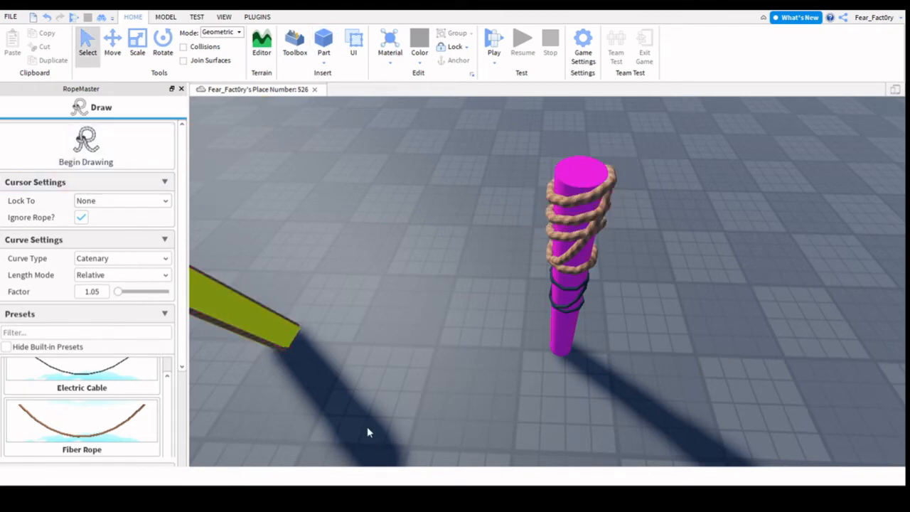
Step: Select the Electric Cable preset and begin drawing again
{"action": "scroll", "coordinate": [80, 419], "scroll_direction": "up", "scroll_amount": 1}
{"action": "left_click", "coordinate": [82, 408]}
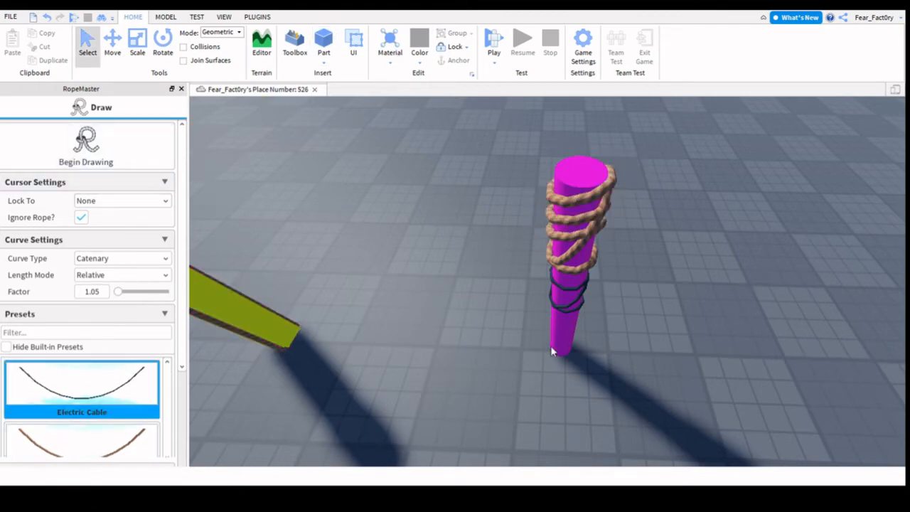
{"action": "left_click", "coordinate": [102, 162]}
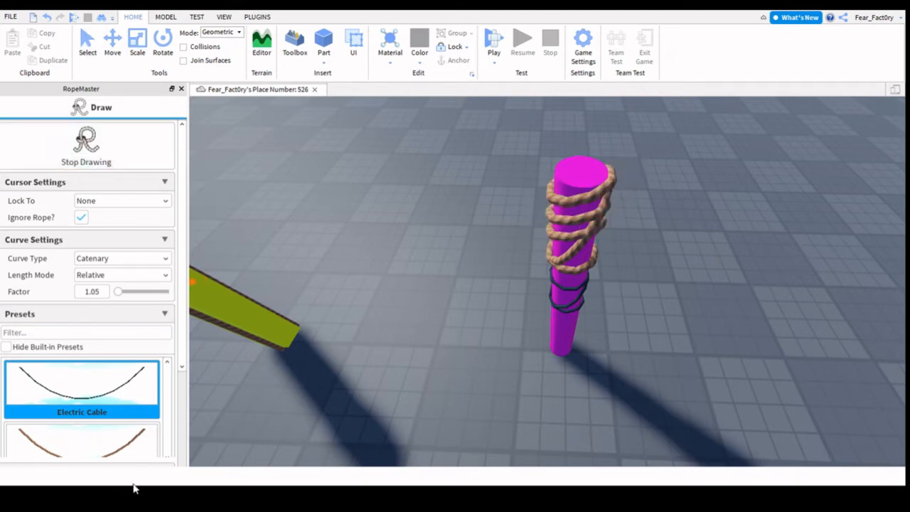
{"action": "scroll", "coordinate": [127, 389], "scroll_direction": "down", "scroll_amount": 6}
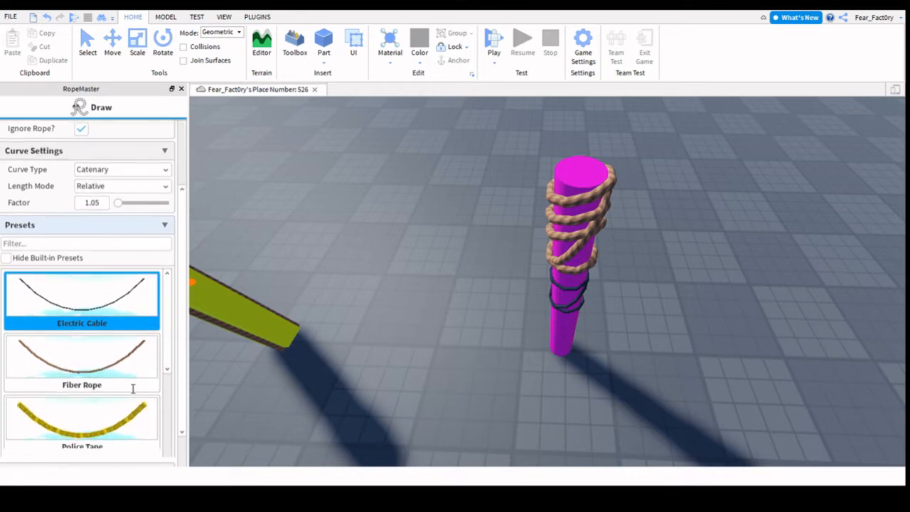
{"action": "scroll", "coordinate": [132, 433], "scroll_direction": "up", "scroll_amount": 4}
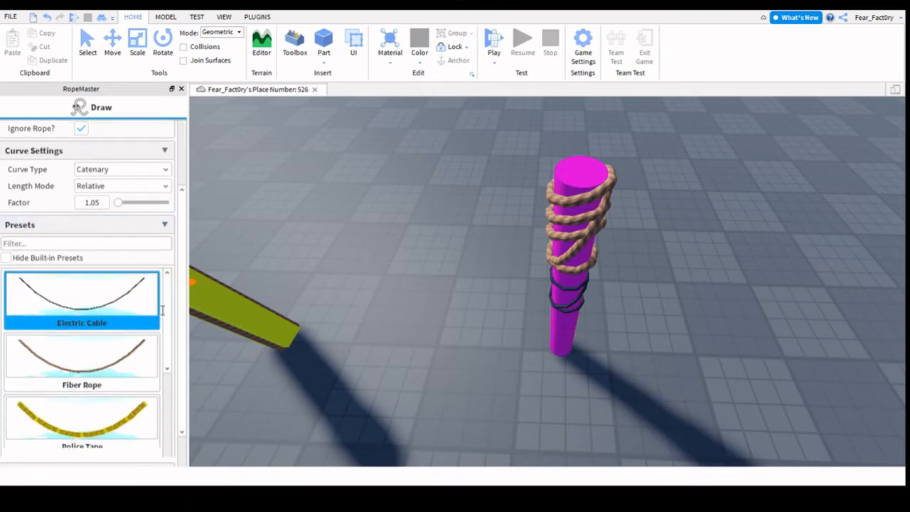
Step: Set the cursor's Lock To option to Grid
{"action": "scroll", "coordinate": [127, 297], "scroll_direction": "up", "scroll_amount": 3}
{"action": "left_click", "coordinate": [149, 200]}
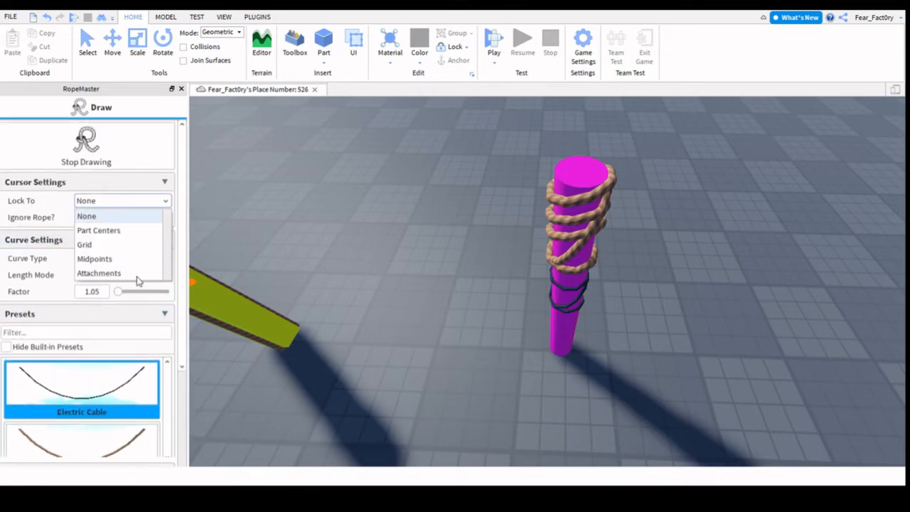
{"action": "left_click", "coordinate": [92, 245]}
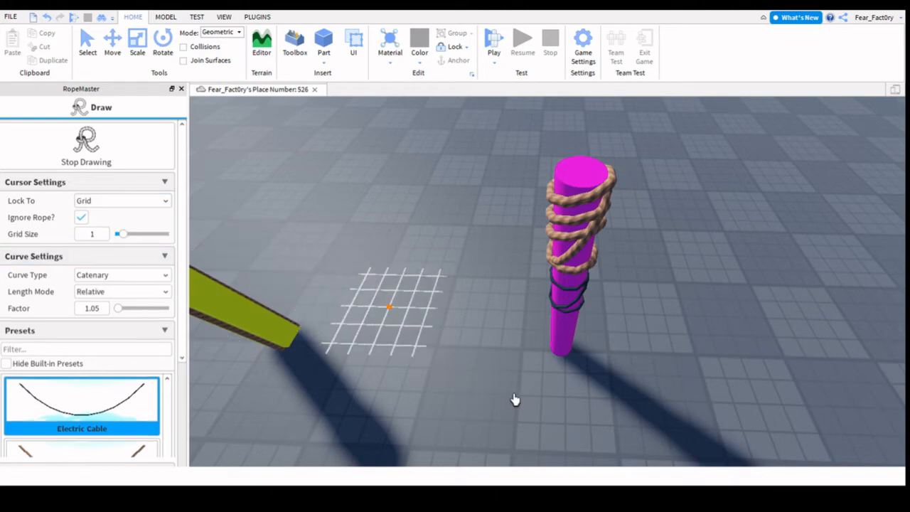
Step: Examine how the cursor snaps to the grid on the ground between the yellow and magenta posts
{"action": "scroll", "coordinate": [576, 400], "scroll_direction": "up", "scroll_amount": 5}
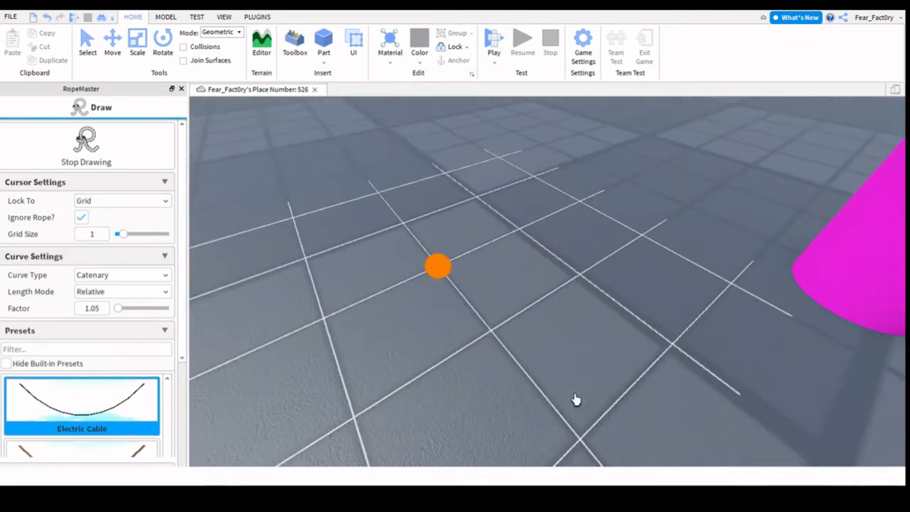
{"action": "scroll", "coordinate": [577, 400], "scroll_direction": "down", "scroll_amount": 5}
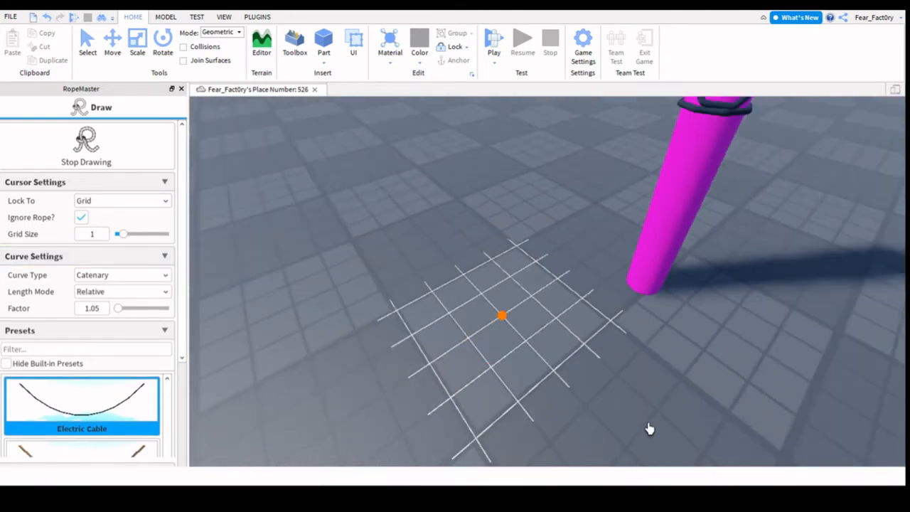
{"action": "left_click", "coordinate": [645, 432]}
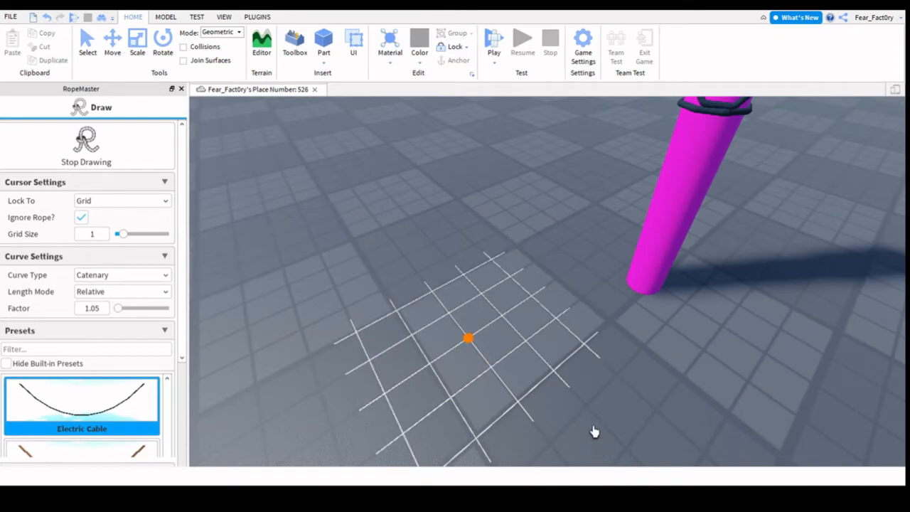
{"action": "scroll", "coordinate": [561, 474], "scroll_direction": "up", "scroll_amount": 4}
{"action": "right_click_drag", "start_coordinate": [560, 473], "coordinate": [561, 473]}
{"action": "scroll", "coordinate": [561, 474], "scroll_direction": "down", "scroll_amount": 4}
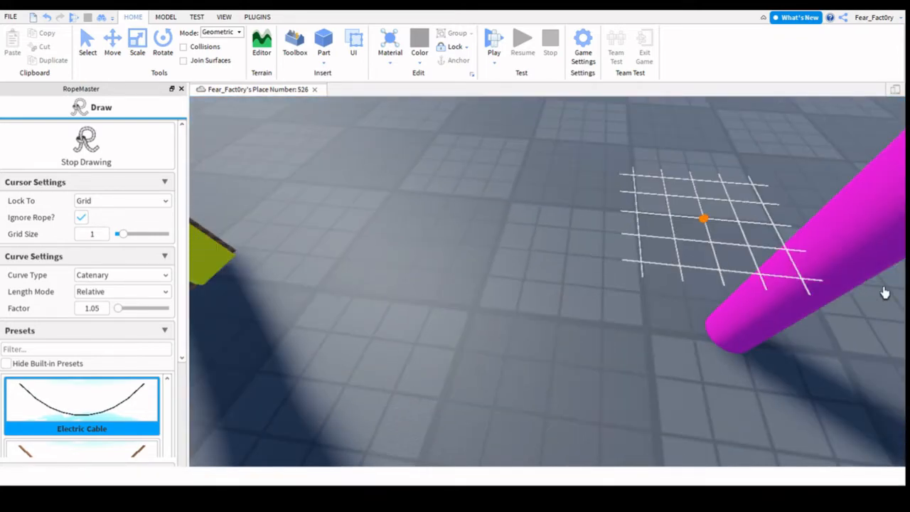
{"action": "scroll", "coordinate": [884, 292], "scroll_direction": "down", "scroll_amount": 5}
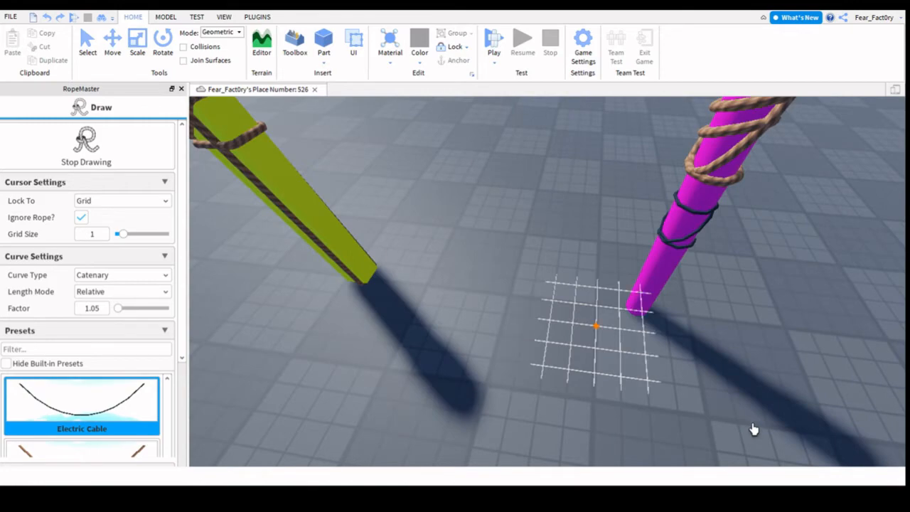
{"action": "key", "text": "w"}
{"action": "key", "text": "s"}
{"action": "key", "text": "w"}
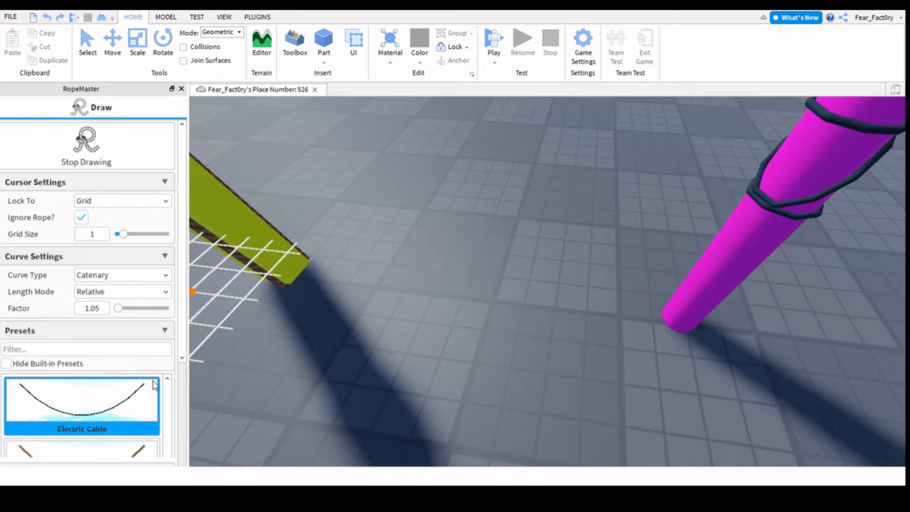
Step: Set the length factor to 1 and try drawing a short cable between neighbouring grid points on the ground
{"action": "left_click", "coordinate": [615, 466]}
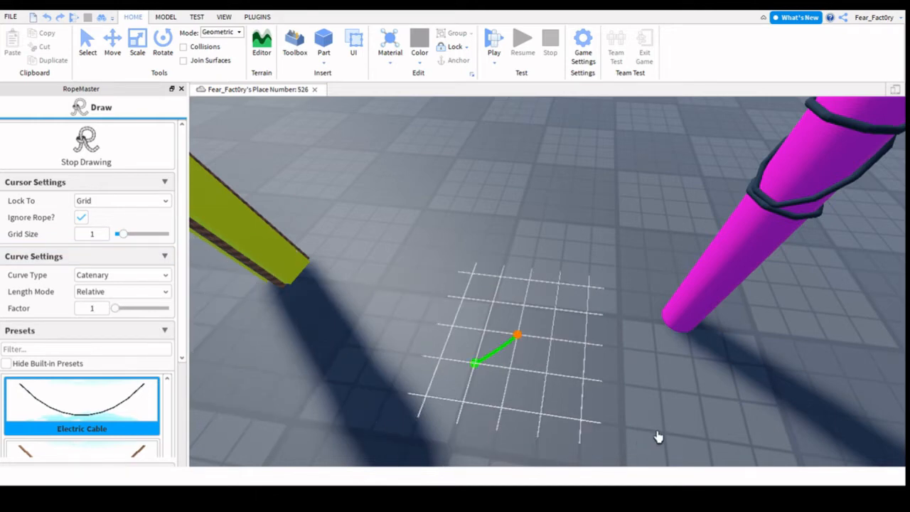
{"action": "right_click_drag", "start_coordinate": [617, 410], "coordinate": [605, 465]}
{"action": "key", "text": "w"}
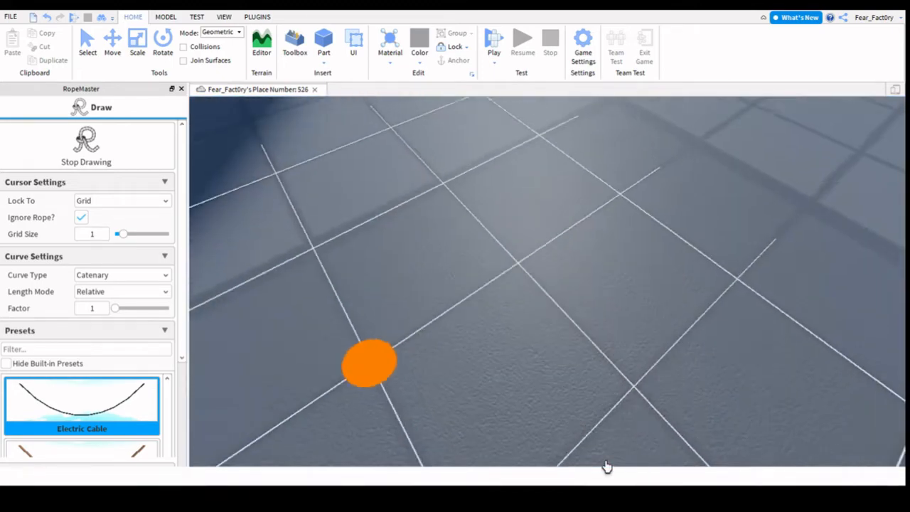
{"action": "scroll", "coordinate": [605, 465], "scroll_direction": "down", "scroll_amount": 4}
{"action": "scroll", "coordinate": [652, 381], "scroll_direction": "down", "scroll_amount": 5}
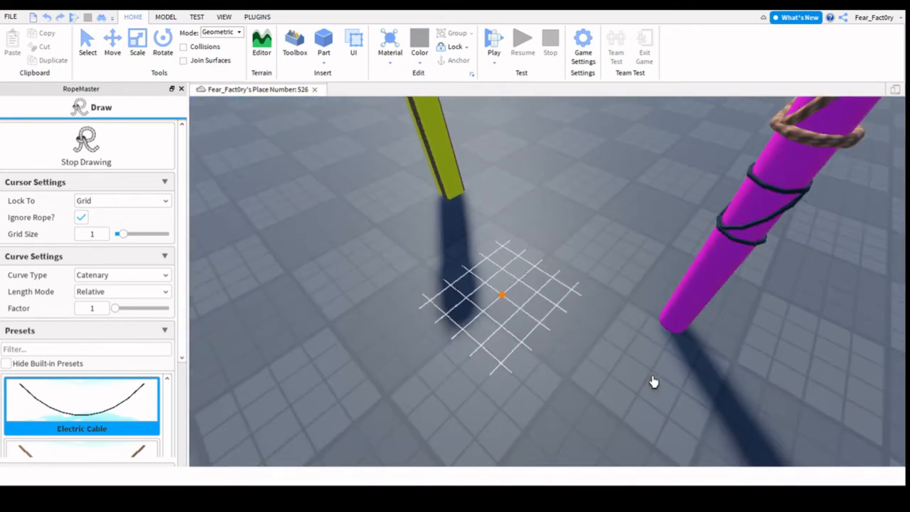
Step: Go to the white spawn platform and draw a straight Electric Cable from its corner to a grid point on the ground
{"action": "right_click_drag", "start_coordinate": [644, 374], "coordinate": [657, 282]}
{"action": "key", "text": "w"}
{"action": "scroll", "coordinate": [656, 282], "scroll_direction": "down", "scroll_amount": 1}
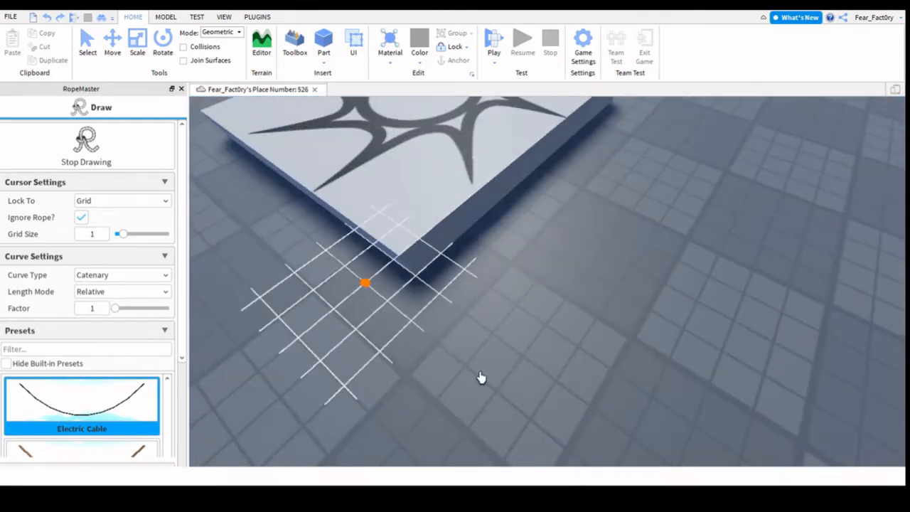
{"action": "left_click", "coordinate": [398, 255]}
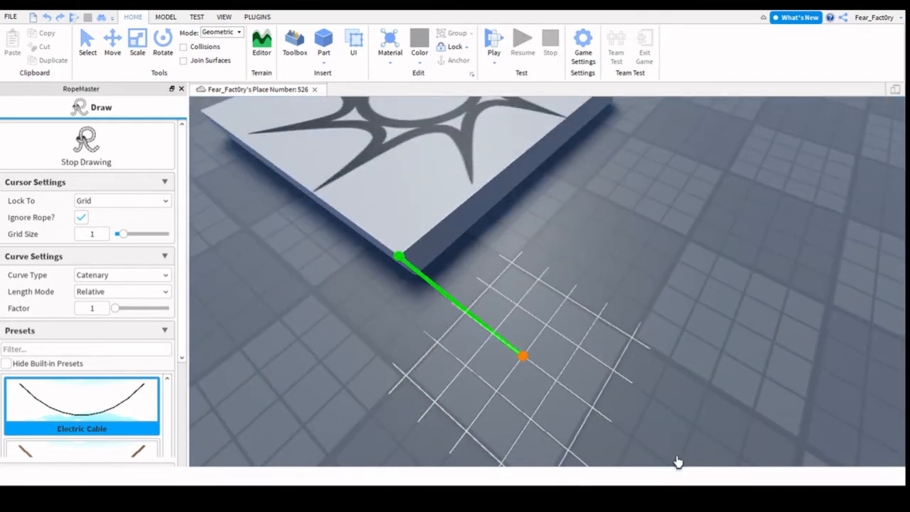
{"action": "left_click", "coordinate": [589, 405]}
Step: Draw two more parallel cables beside the first, each from a ground grid point to the spawn platform's edge
{"action": "right_click_drag", "start_coordinate": [668, 425], "coordinate": [668, 424]}
{"action": "key", "text": "w"}
{"action": "key", "text": "s"}
{"action": "right_click_drag", "start_coordinate": [668, 425], "coordinate": [668, 425]}
{"action": "left_click", "coordinate": [696, 508]}
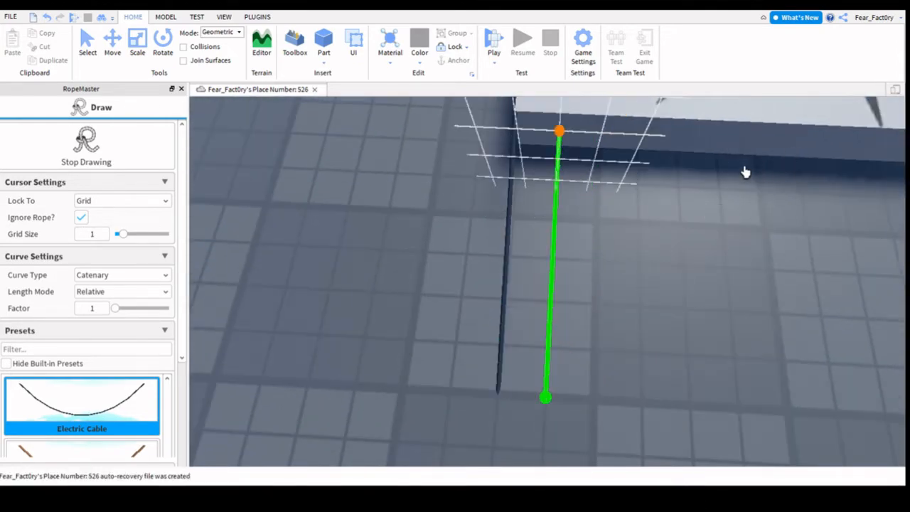
{"action": "left_click", "coordinate": [796, 163]}
{"action": "right_click_drag", "start_coordinate": [520, 341], "coordinate": [520, 341]}
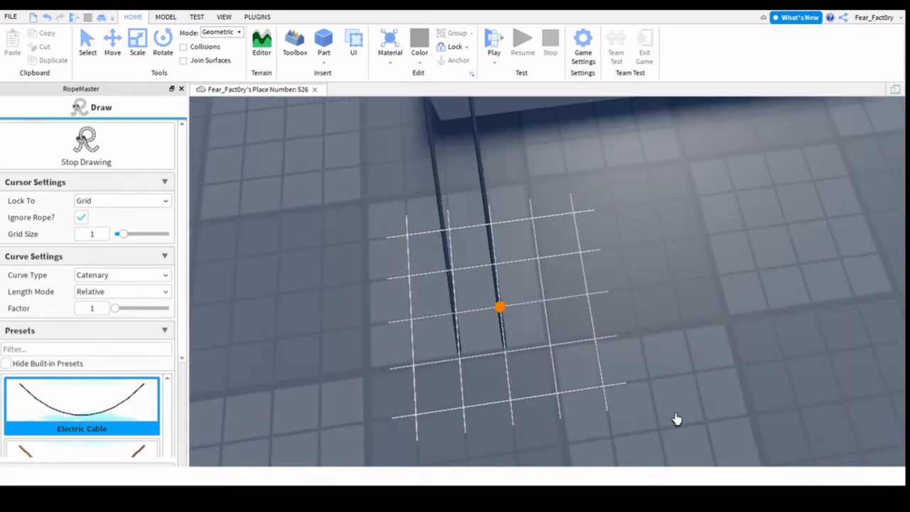
{"action": "left_click", "coordinate": [690, 433]}
{"action": "right_click_drag", "start_coordinate": [705, 348], "coordinate": [715, 296]}
{"action": "left_click", "coordinate": [641, 282]}
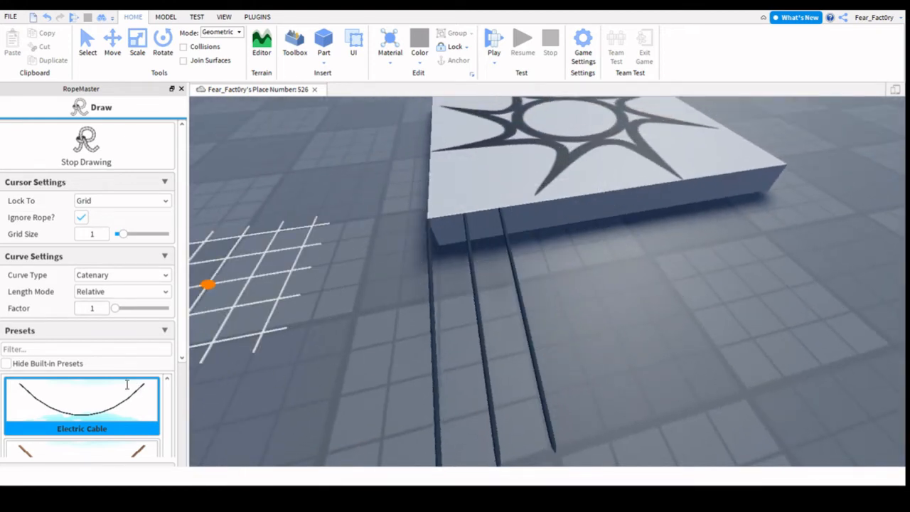
Step: Set the cursor's Lock To option to Part Centers and try it around the spawn platform
{"action": "left_click", "coordinate": [142, 200]}
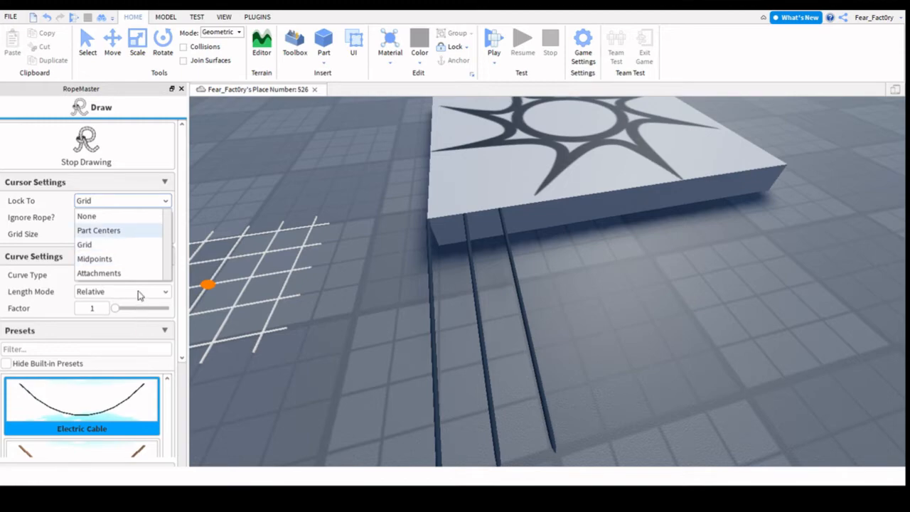
{"action": "left_click", "coordinate": [98, 230]}
{"action": "right_click_drag", "start_coordinate": [738, 368], "coordinate": [678, 286]}
{"action": "scroll", "coordinate": [654, 300], "scroll_direction": "down", "scroll_amount": 10}
{"action": "scroll", "coordinate": [636, 274], "scroll_direction": "up", "scroll_amount": 12}
{"action": "key", "text": "d"}
Step: Review the curve types, switch Lock To to Grid and set it to Midpoints
{"action": "left_click", "coordinate": [151, 258]}
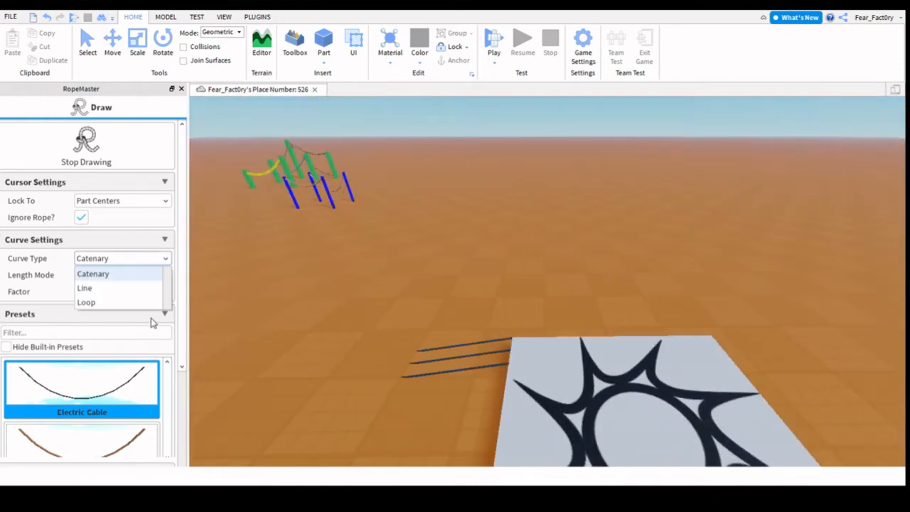
{"action": "left_click", "coordinate": [140, 203]}
{"action": "left_click", "coordinate": [141, 202]}
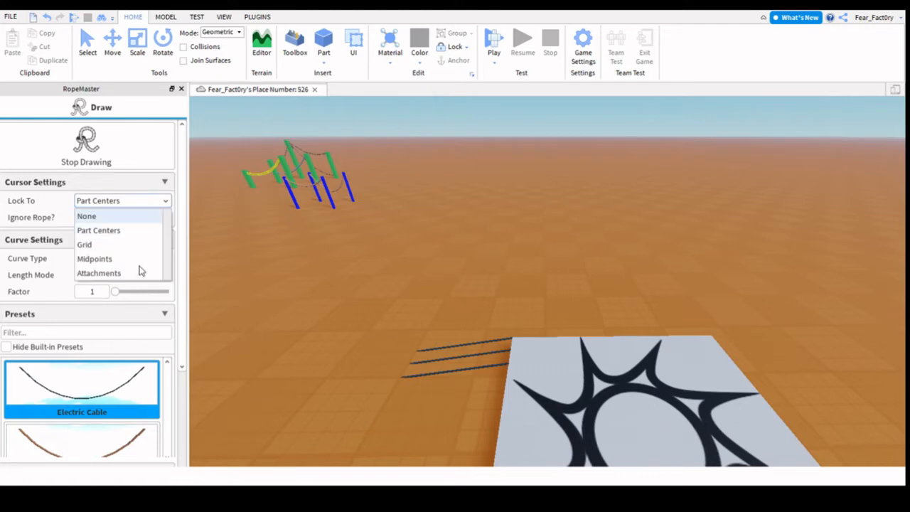
{"action": "left_click", "coordinate": [128, 245]}
{"action": "left_click", "coordinate": [121, 201]}
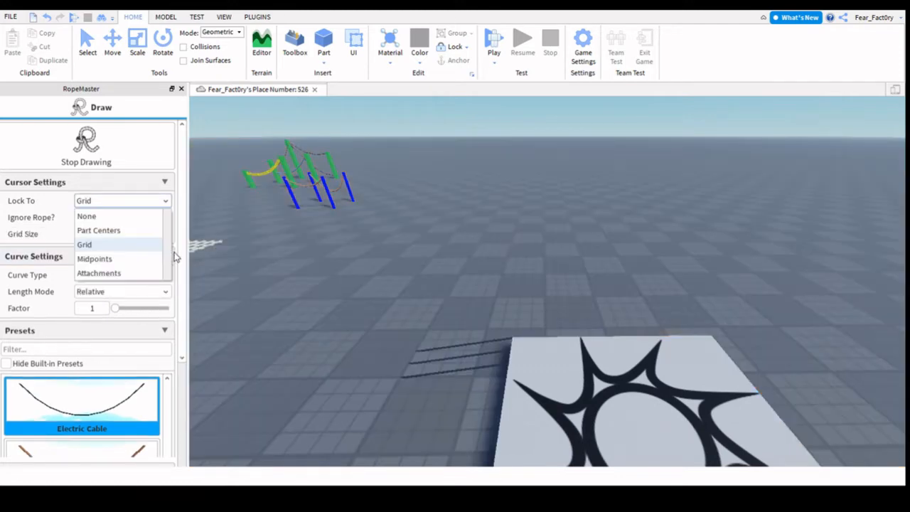
{"action": "left_click", "coordinate": [107, 258]}
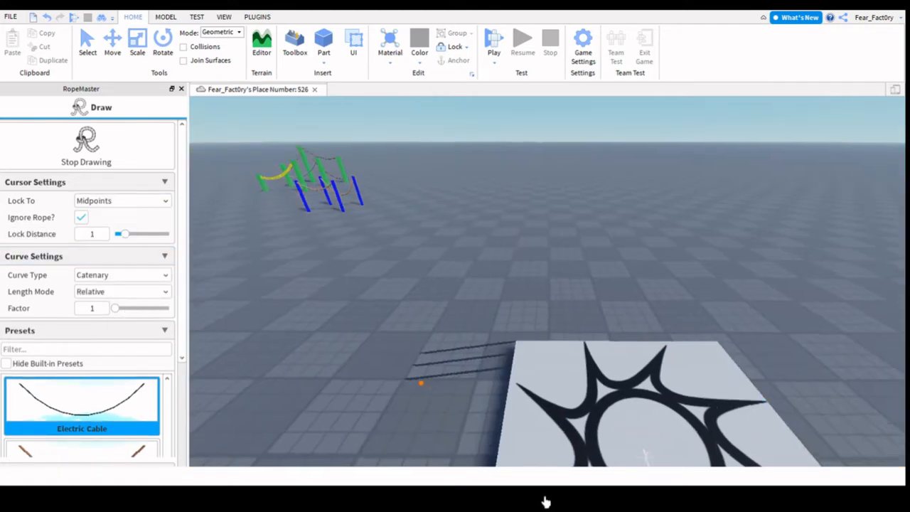
Step: Try drawing a short cable with midpoint locking across the parallel cables beside the spawn platform
{"action": "key", "text": "w"}
{"action": "right_click_drag", "start_coordinate": [420, 382], "coordinate": [430, 383]}
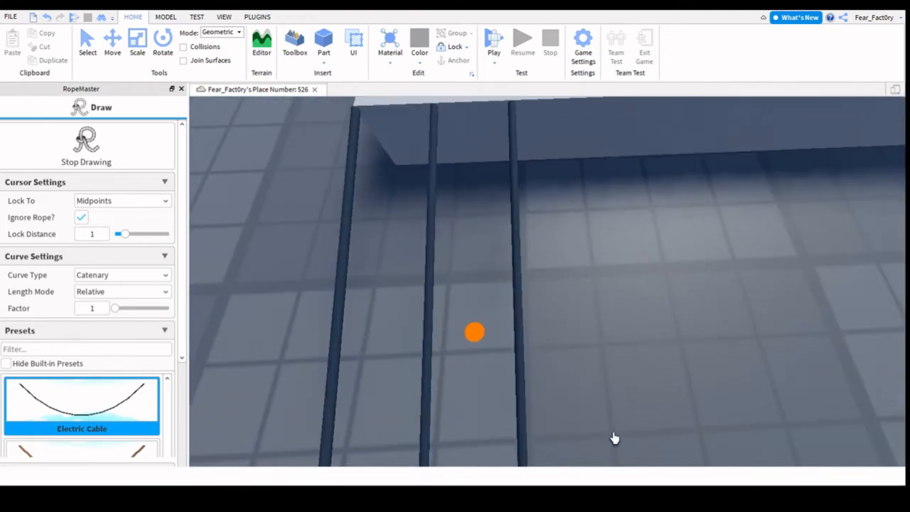
{"action": "left_click", "coordinate": [679, 403]}
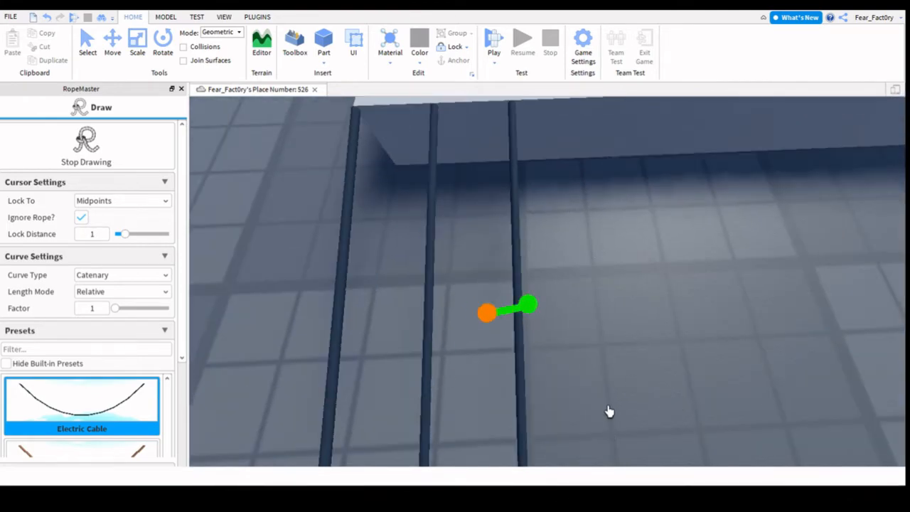
{"action": "left_click", "coordinate": [448, 325]}
{"action": "right_click_drag", "start_coordinate": [474, 415], "coordinate": [477, 414]}
{"action": "scroll", "coordinate": [561, 382], "scroll_direction": "down", "scroll_amount": 3}
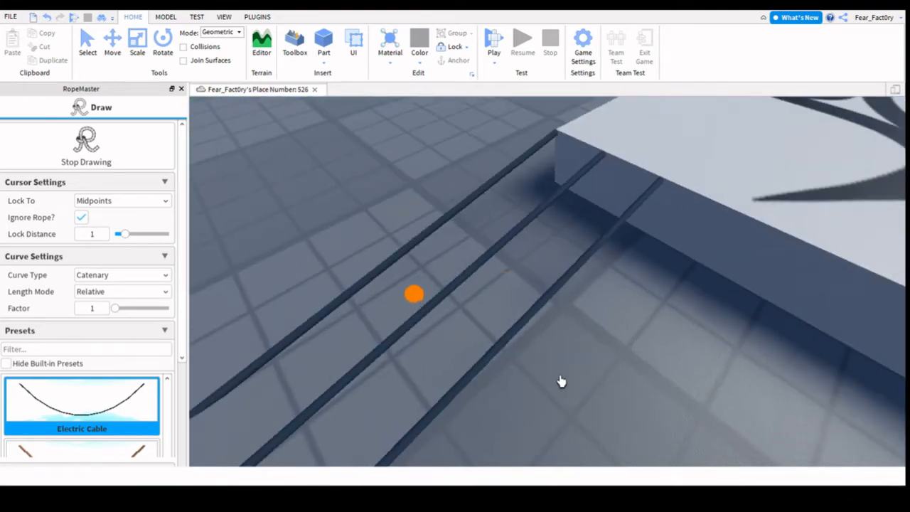
{"action": "scroll", "coordinate": [664, 381], "scroll_direction": "down", "scroll_amount": 5}
{"action": "scroll", "coordinate": [632, 381], "scroll_direction": "up", "scroll_amount": 5}
{"action": "scroll", "coordinate": [632, 382], "scroll_direction": "down", "scroll_amount": 3}
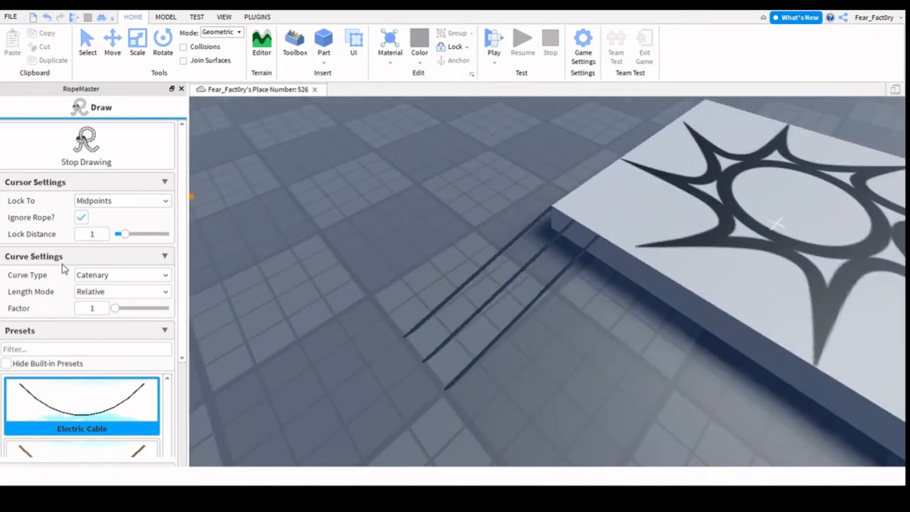
Step: Set the cursor's Lock To option to Attachments and try the cursor near the spawn platform
{"action": "left_click", "coordinate": [96, 200]}
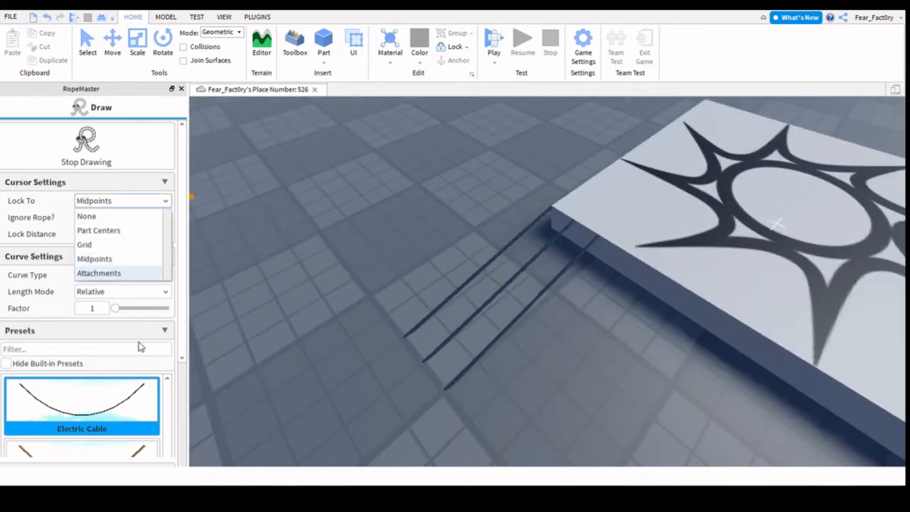
{"action": "left_click", "coordinate": [106, 273]}
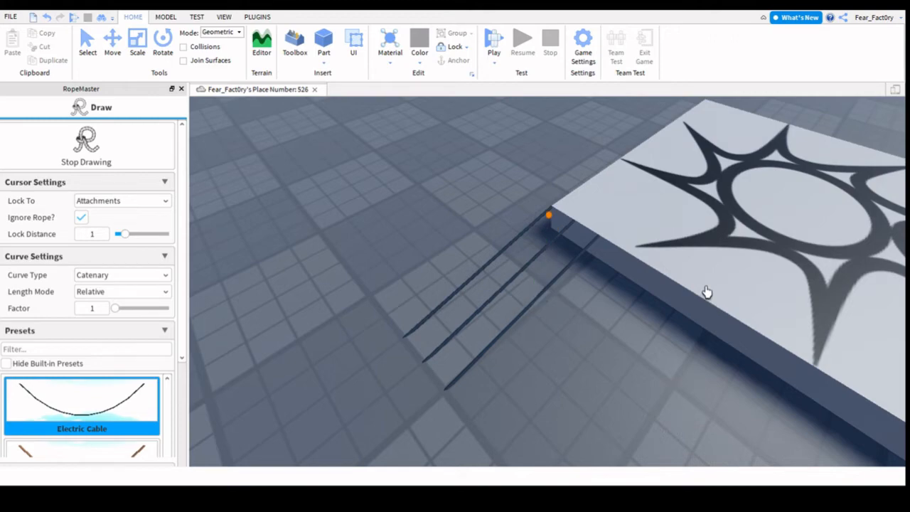
{"action": "scroll", "coordinate": [620, 266], "scroll_direction": "up", "scroll_amount": 4}
{"action": "right_click_drag", "start_coordinate": [624, 276], "coordinate": [617, 300]}
{"action": "scroll", "coordinate": [624, 276], "scroll_direction": "down", "scroll_amount": 4}
{"action": "scroll", "coordinate": [637, 307], "scroll_direction": "up", "scroll_amount": 4}
{"action": "scroll", "coordinate": [617, 301], "scroll_direction": "down", "scroll_amount": 6}
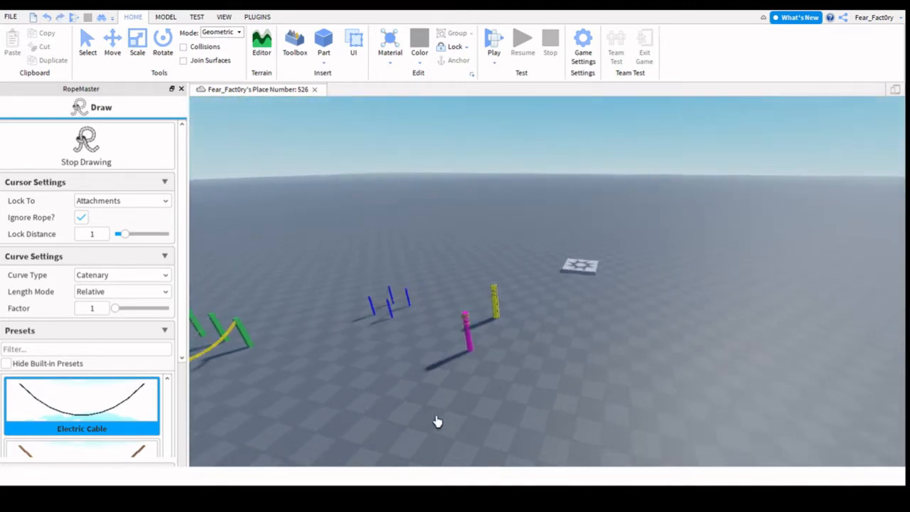
Step: Browse to the end of the preset list and look over the red posts from several angles
{"action": "scroll", "coordinate": [92, 398], "scroll_direction": "down", "scroll_amount": 8}
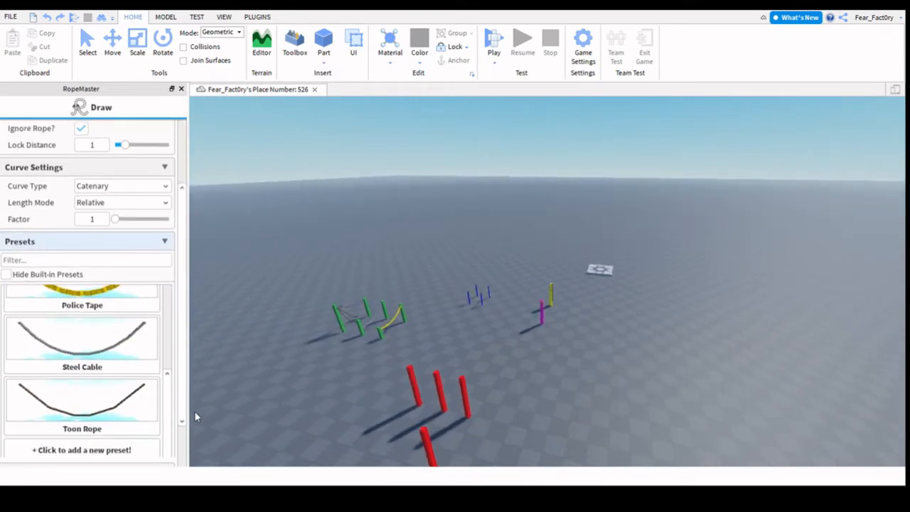
{"action": "scroll", "coordinate": [171, 440], "scroll_direction": "down", "scroll_amount": 2}
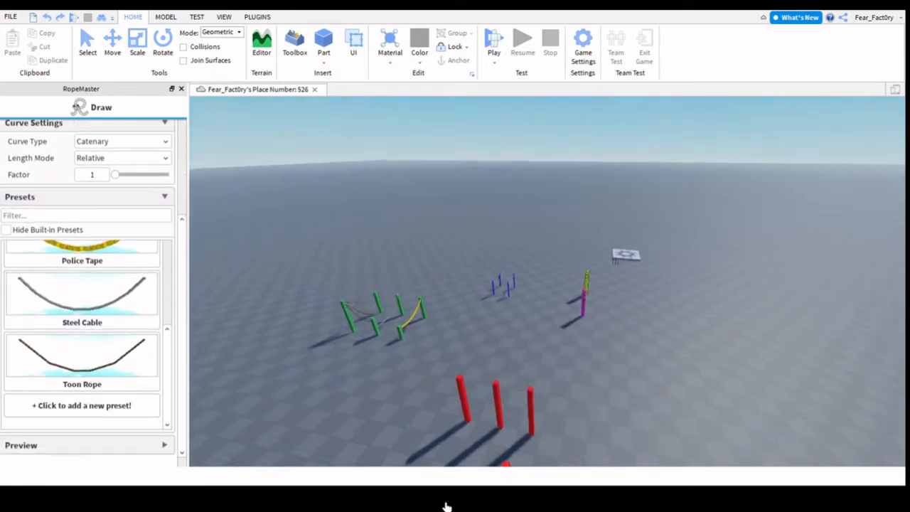
{"action": "right_click_drag", "start_coordinate": [447, 506], "coordinate": [446, 506]}
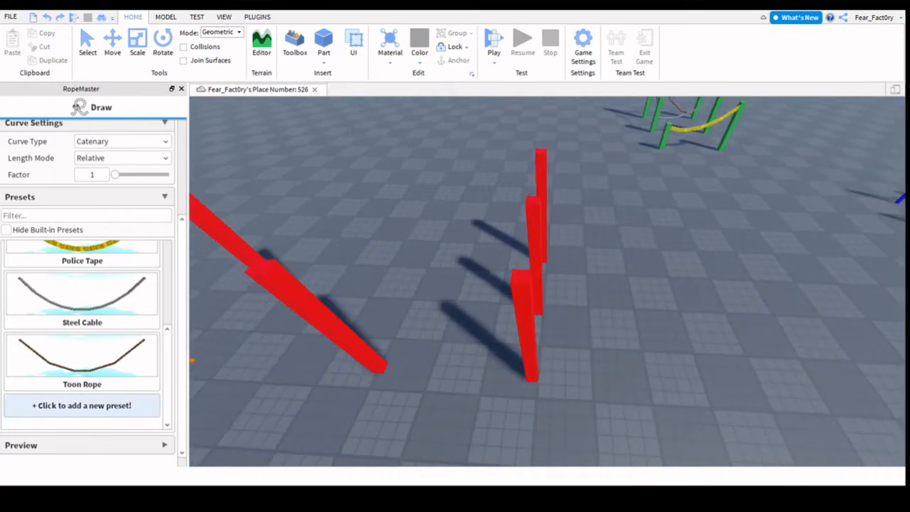
{"action": "key", "text": "a"}
{"action": "right_click_drag", "start_coordinate": [633, 449], "coordinate": [632, 449]}
{"action": "key", "text": "s"}
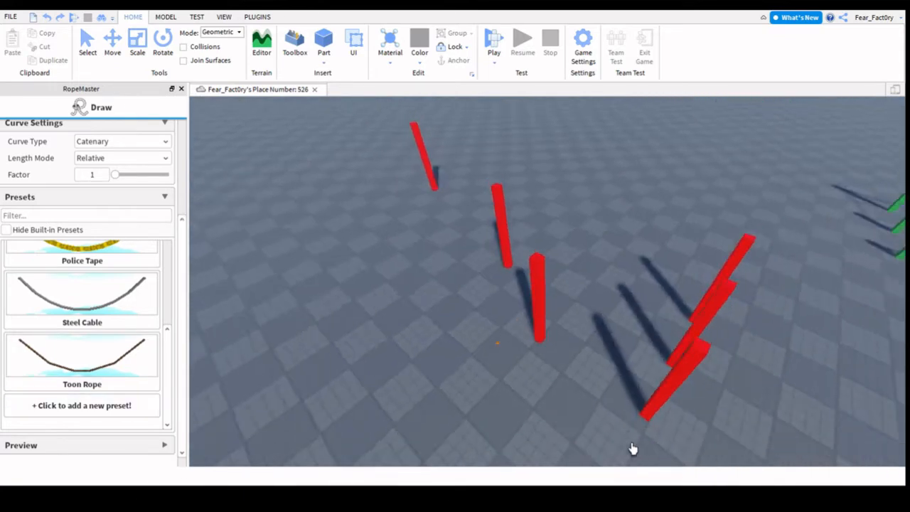
{"action": "key", "text": "s"}
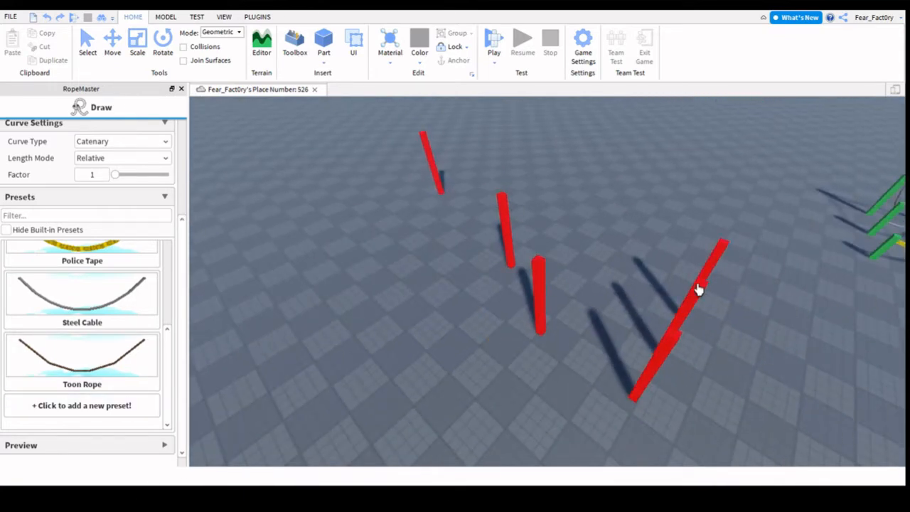
{"action": "right_click_drag", "start_coordinate": [696, 420], "coordinate": [697, 420]}
{"action": "right_click_drag", "start_coordinate": [792, 400], "coordinate": [791, 399]}
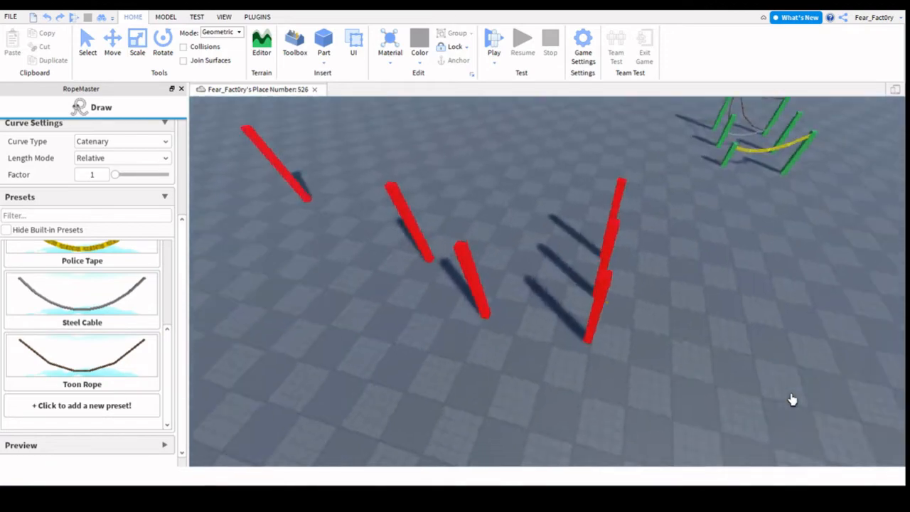
{"action": "key", "text": "s"}
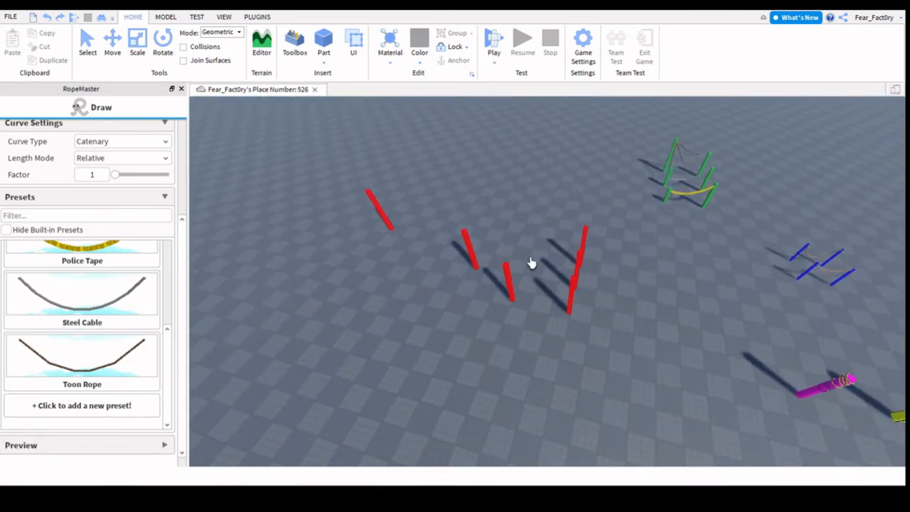
Step: Add a new rope preset to the preset list and locate its entry
{"action": "key", "text": "w"}
{"action": "right_click_drag", "start_coordinate": [716, 472], "coordinate": [718, 473]}
{"action": "key", "text": "s"}
{"action": "right_click_drag", "start_coordinate": [799, 366], "coordinate": [799, 366]}
{"action": "right_click_drag", "start_coordinate": [463, 468], "coordinate": [464, 467]}
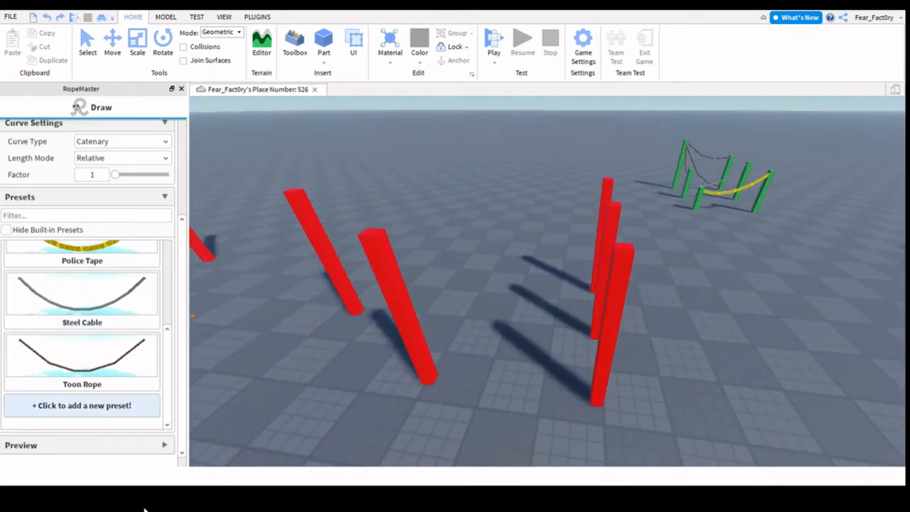
{"action": "scroll", "coordinate": [145, 509], "scroll_direction": "up", "scroll_amount": 3}
{"action": "scroll", "coordinate": [142, 438], "scroll_direction": "down", "scroll_amount": 3}
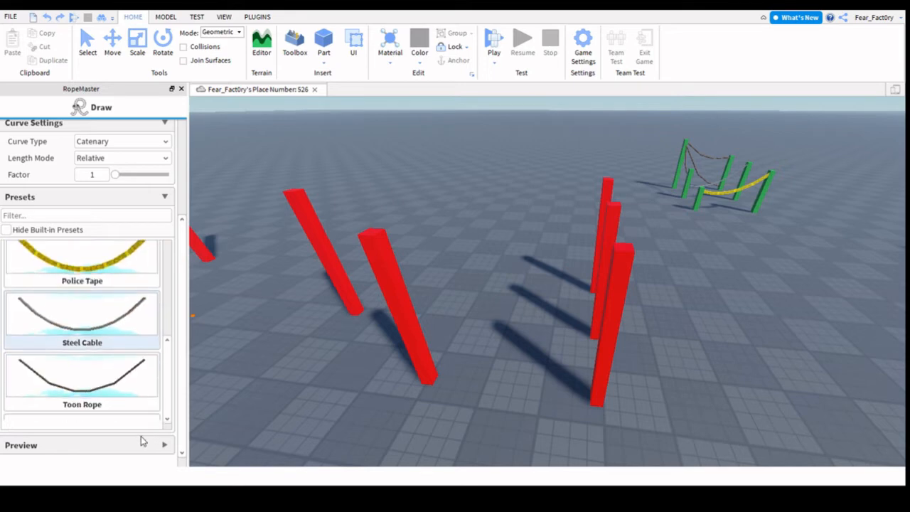
{"action": "scroll", "coordinate": [142, 439], "scroll_direction": "up", "scroll_amount": 3}
{"action": "scroll", "coordinate": [139, 455], "scroll_direction": "down", "scroll_amount": 1}
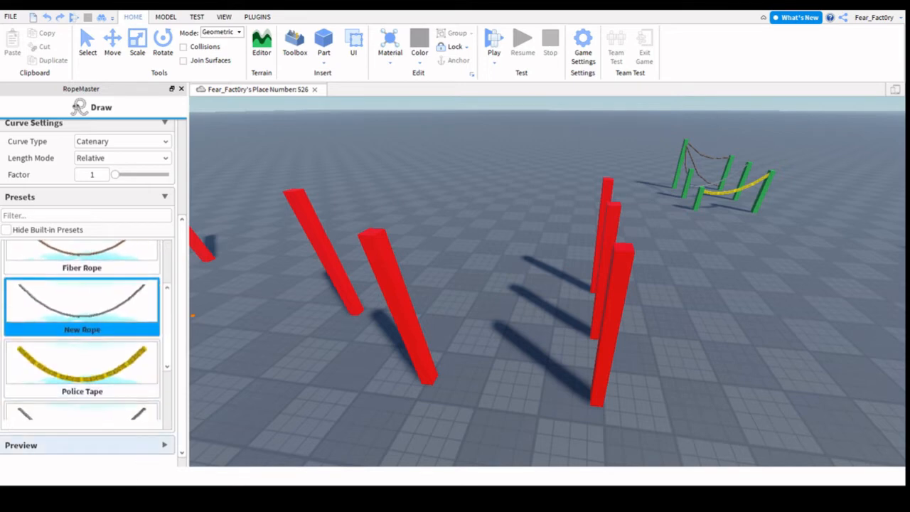
Step: Expand the new preset's settings and rename the preset to Green Rope
{"action": "left_click", "coordinate": [139, 446]}
{"action": "scroll", "coordinate": [139, 445], "scroll_direction": "down", "scroll_amount": 1}
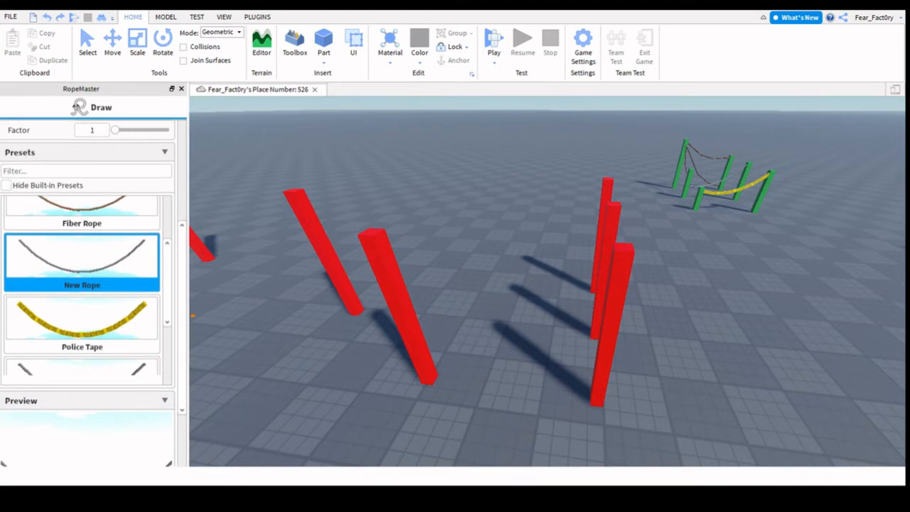
{"action": "scroll", "coordinate": [142, 441], "scroll_direction": "down", "scroll_amount": 2}
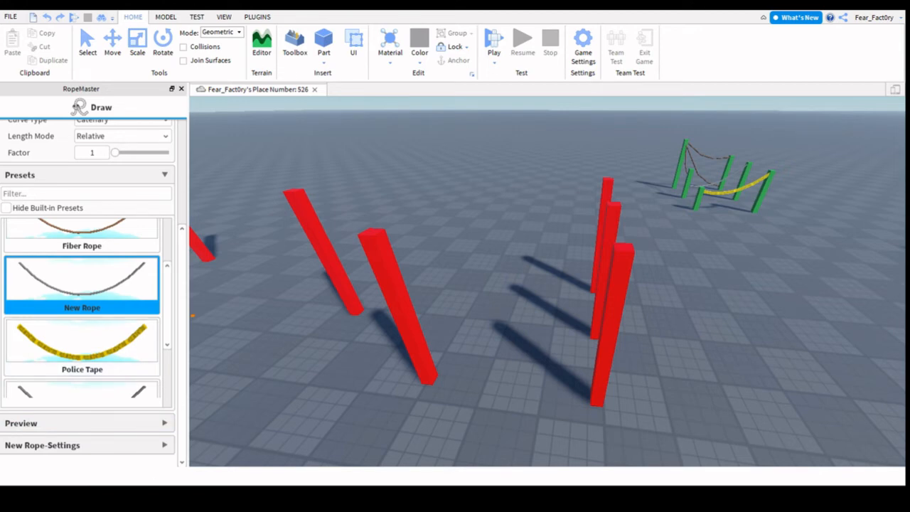
{"action": "left_click", "coordinate": [86, 445]}
{"action": "scroll", "coordinate": [86, 440], "scroll_direction": "down", "scroll_amount": 5}
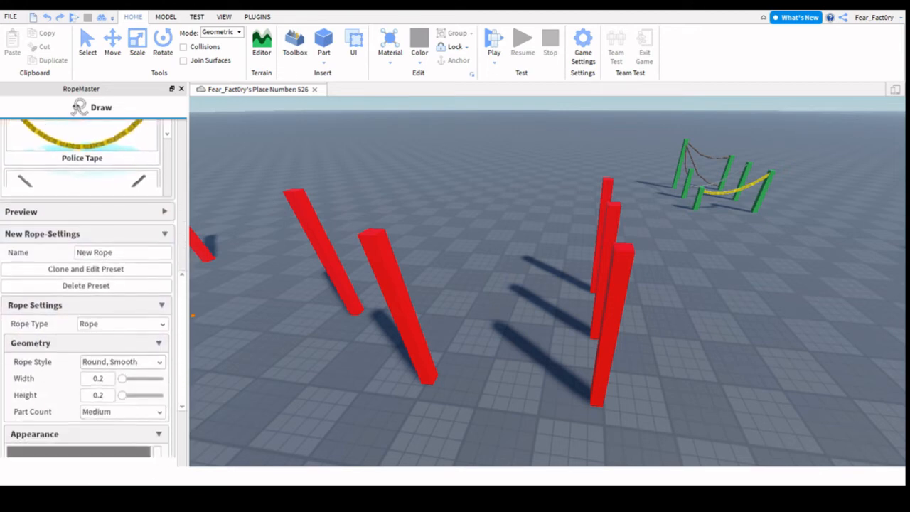
{"action": "scroll", "coordinate": [87, 285], "scroll_direction": "up", "scroll_amount": 2}
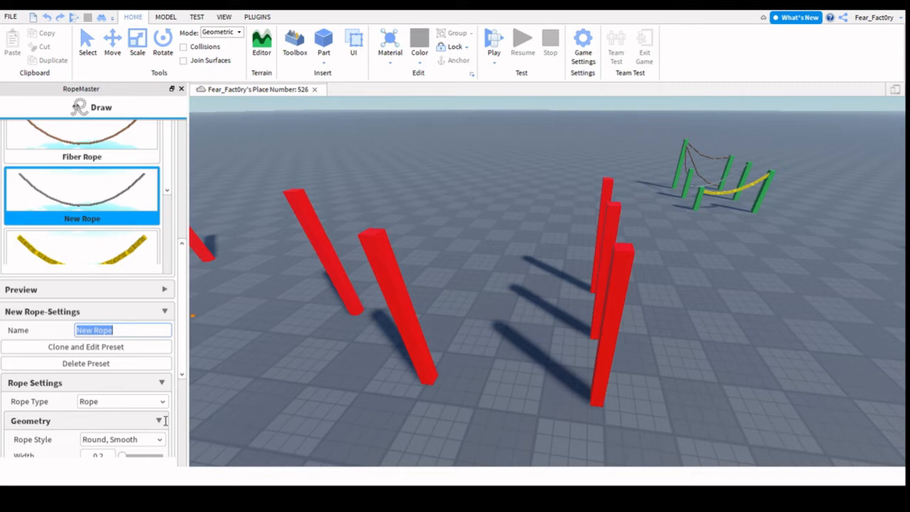
{"action": "type", "text": "Green Rope"}
{"action": "key", "text": "Return"}
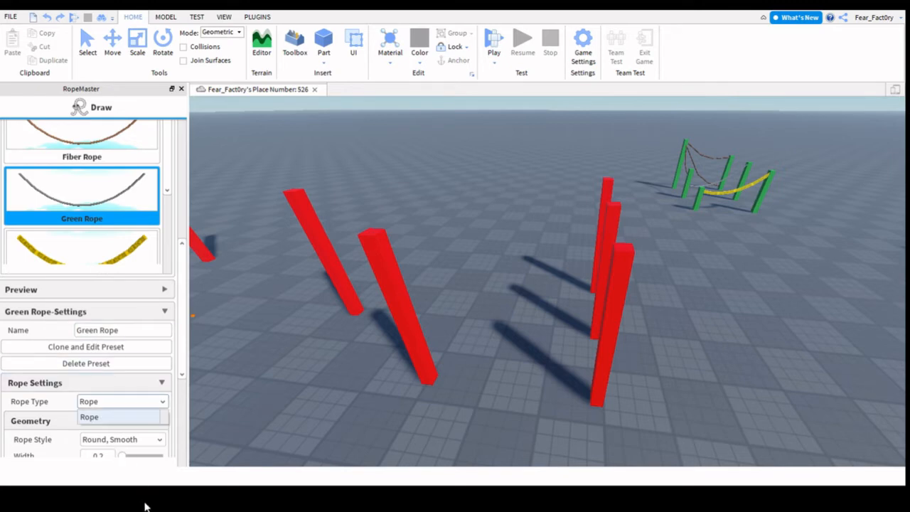
Step: Check the available rope type and set the Green Rope preset's rope style to Square, Smooth
{"action": "scroll", "coordinate": [92, 455], "scroll_direction": "down", "scroll_amount": 3}
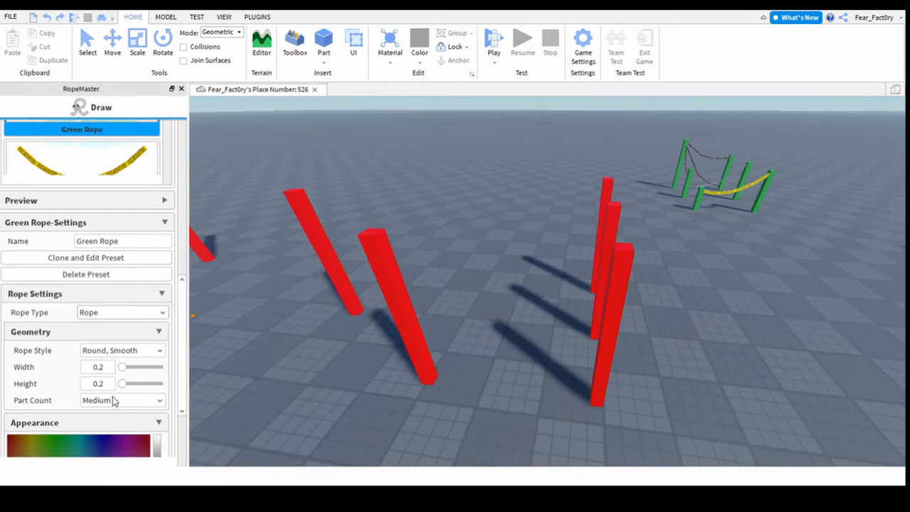
{"action": "scroll", "coordinate": [42, 410], "scroll_direction": "up", "scroll_amount": 2}
{"action": "scroll", "coordinate": [23, 415], "scroll_direction": "down", "scroll_amount": 2}
{"action": "left_click", "coordinate": [122, 350]}
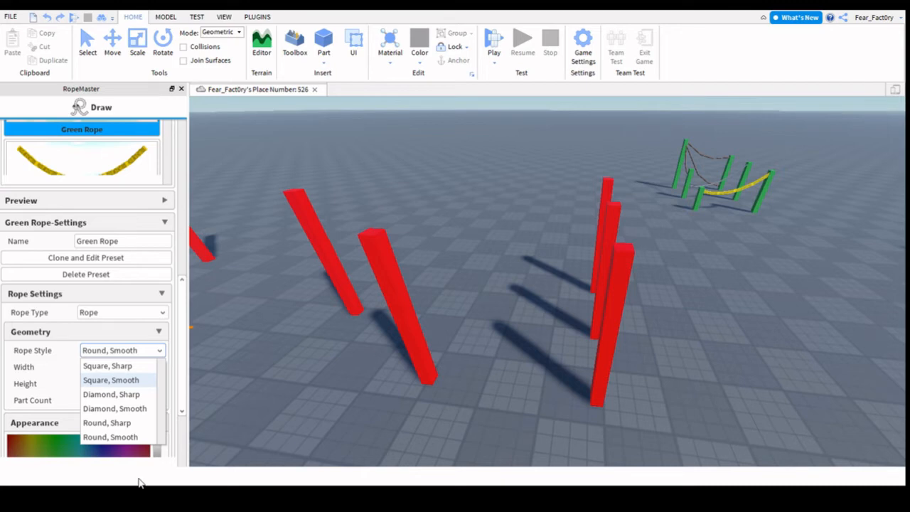
{"action": "key", "text": "Return"}
{"action": "scroll", "coordinate": [96, 346], "scroll_direction": "up", "scroll_amount": 4}
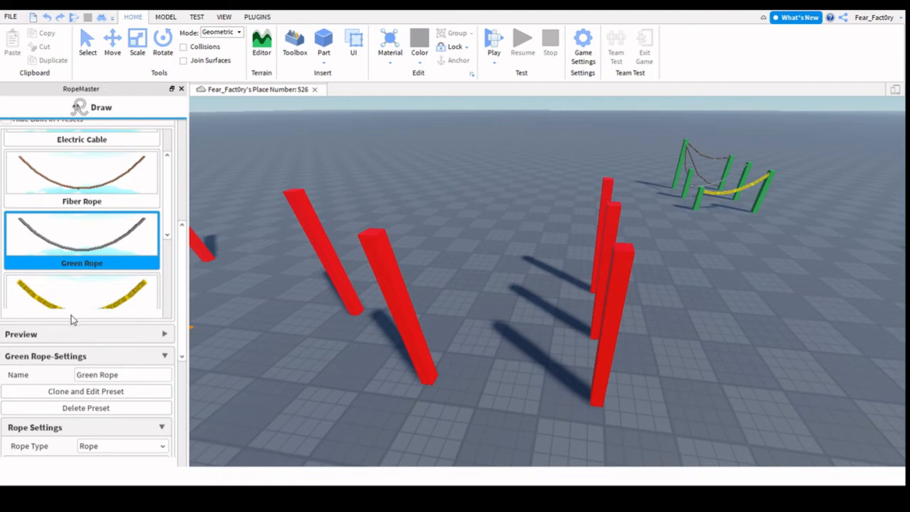
Step: Look closely at the rope on the green posts and set the Green Rope preset's rope style to Round, Smooth
{"action": "right_click_drag", "start_coordinate": [549, 309], "coordinate": [549, 308]}
{"action": "key", "text": "w"}
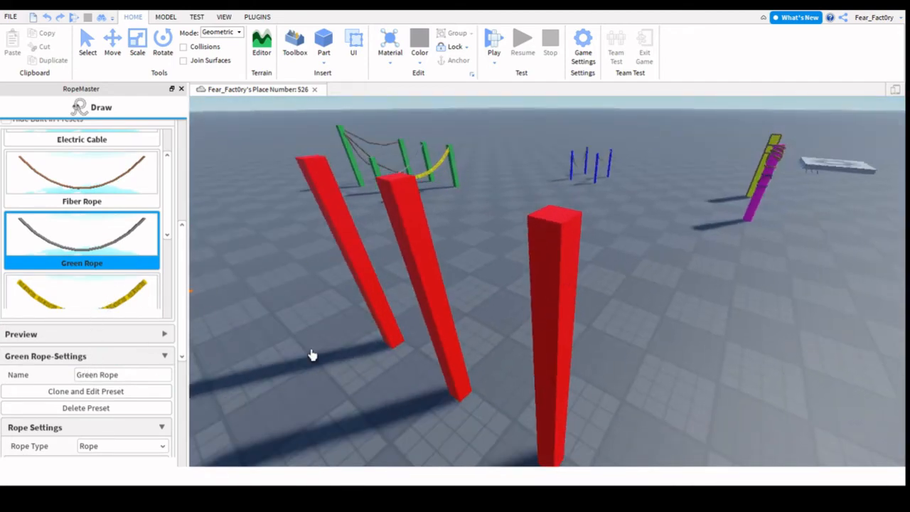
{"action": "right_click_drag", "start_coordinate": [496, 397], "coordinate": [496, 397]}
{"action": "key", "text": "w"}
{"action": "key", "text": "w"}
{"action": "key", "text": "s"}
{"action": "key", "text": "w"}
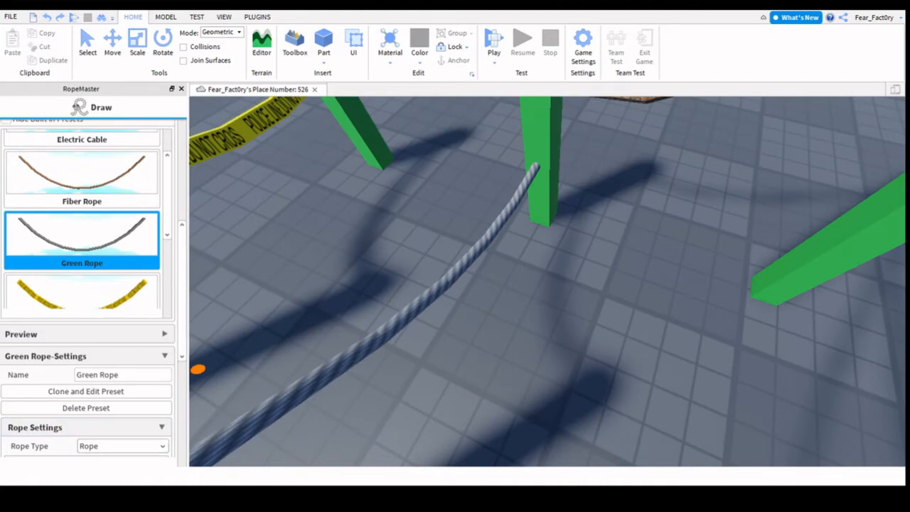
{"action": "scroll", "coordinate": [85, 434], "scroll_direction": "down", "scroll_amount": 3}
{"action": "left_click", "coordinate": [160, 395]}
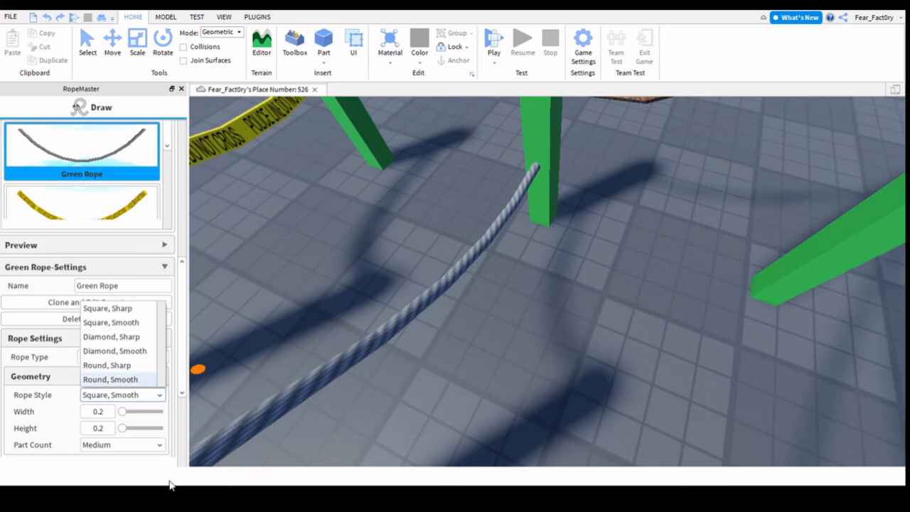
{"action": "left_click", "coordinate": [132, 379]}
Step: Examine the flat shape of the police tape between the green posts and return to the red posts
{"action": "right_click_drag", "start_coordinate": [747, 377], "coordinate": [820, 461]}
{"action": "scroll", "coordinate": [619, 361], "scroll_direction": "down", "scroll_amount": 3}
{"action": "scroll", "coordinate": [587, 368], "scroll_direction": "up", "scroll_amount": 3}
{"action": "right_click_drag", "start_coordinate": [832, 396], "coordinate": [802, 462]}
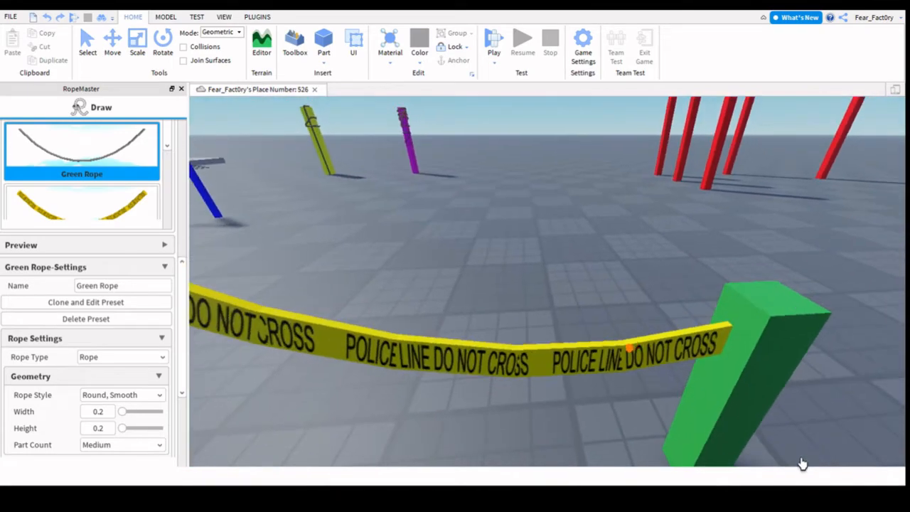
{"action": "scroll", "coordinate": [741, 432], "scroll_direction": "down", "scroll_amount": 3}
{"action": "right_click_drag", "start_coordinate": [741, 433], "coordinate": [665, 343]}
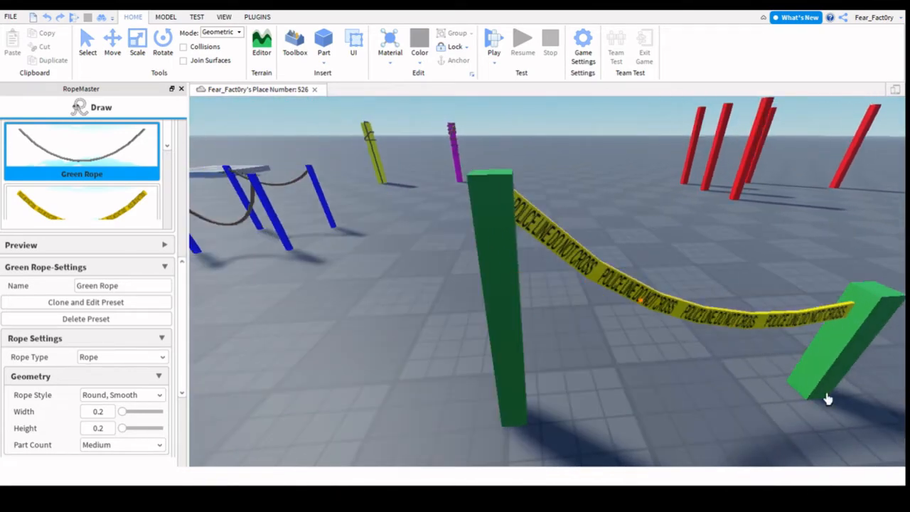
{"action": "key", "text": "d"}
{"action": "key", "text": "a"}
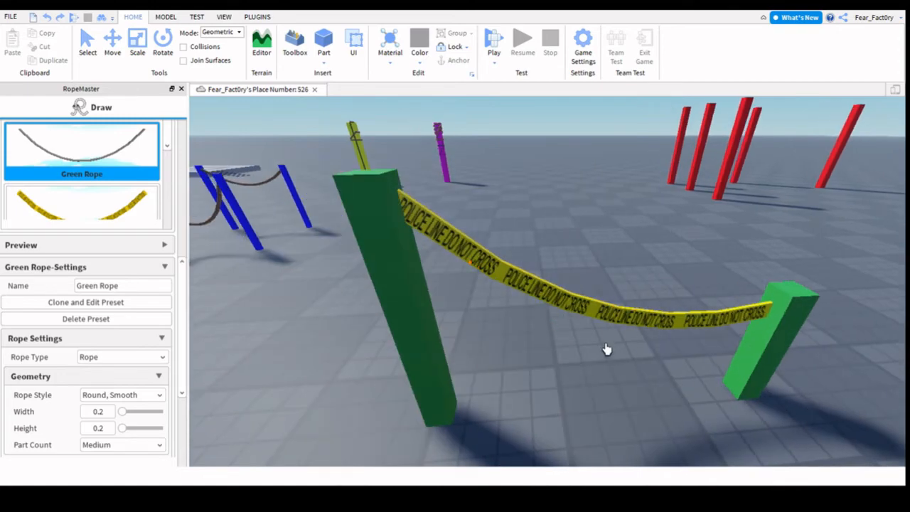
{"action": "scroll", "coordinate": [532, 408], "scroll_direction": "down", "scroll_amount": 5}
{"action": "key", "text": "a"}
{"action": "right_click_drag", "start_coordinate": [512, 429], "coordinate": [521, 431]}
{"action": "key", "text": "w"}
Step: Set the Green Rope preset's part count to High
{"action": "scroll", "coordinate": [142, 472], "scroll_direction": "down", "scroll_amount": 2}
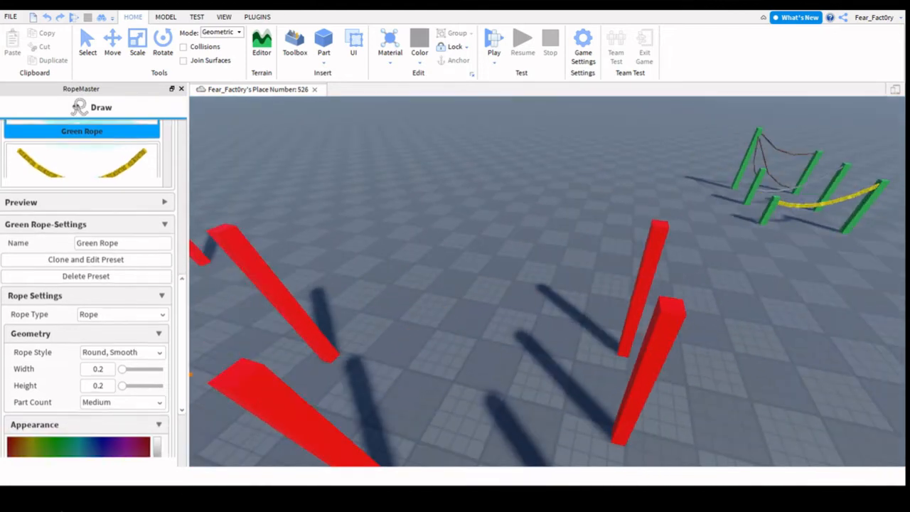
{"action": "left_click", "coordinate": [138, 451]}
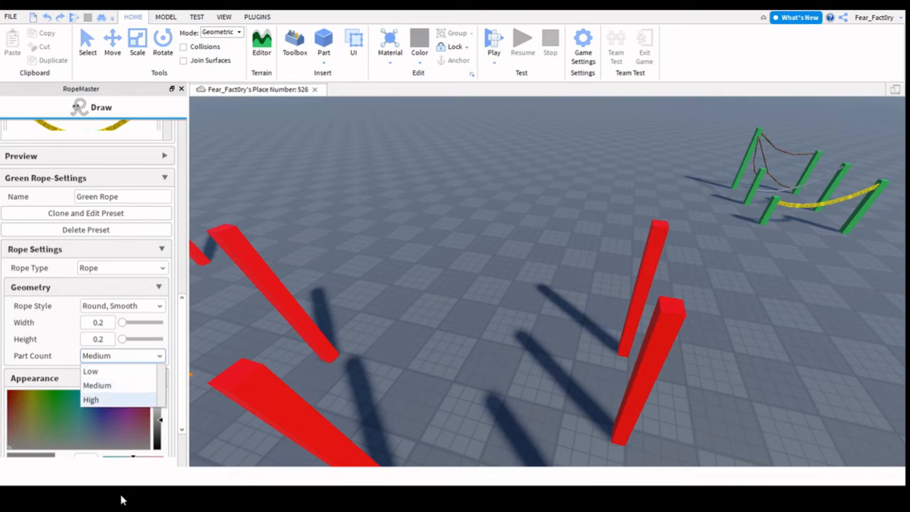
{"action": "left_click", "coordinate": [106, 400]}
Step: Draw a straight rope with the Green Rope preset between two facing red posts
{"action": "key", "text": "w"}
{"action": "right_click_drag", "start_coordinate": [455, 481], "coordinate": [661, 403]}
{"action": "left_click", "coordinate": [681, 401]}
{"action": "right_click_drag", "start_coordinate": [654, 440], "coordinate": [620, 441]}
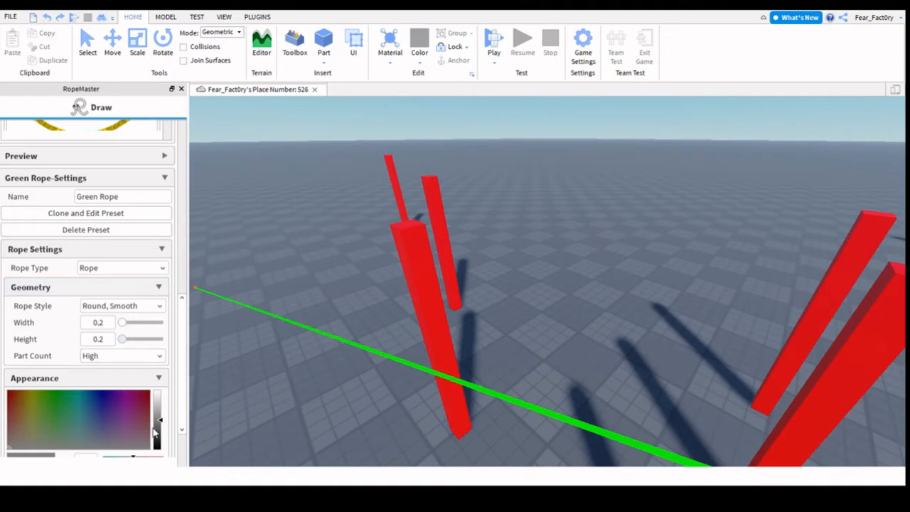
{"action": "scroll", "coordinate": [94, 380], "scroll_direction": "up", "scroll_amount": 4}
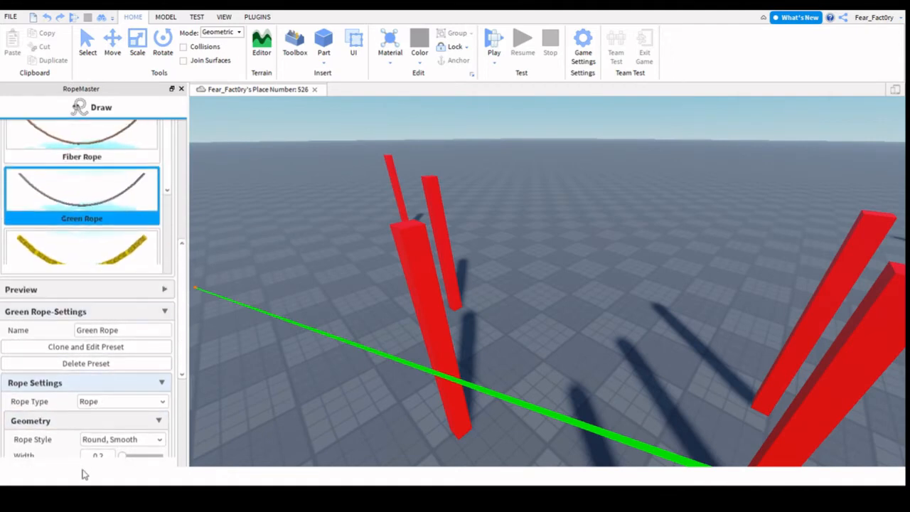
{"action": "scroll", "coordinate": [82, 462], "scroll_direction": "down", "scroll_amount": 4}
{"action": "scroll", "coordinate": [89, 462], "scroll_direction": "up", "scroll_amount": 4}
{"action": "scroll", "coordinate": [103, 434], "scroll_direction": "down", "scroll_amount": 6}
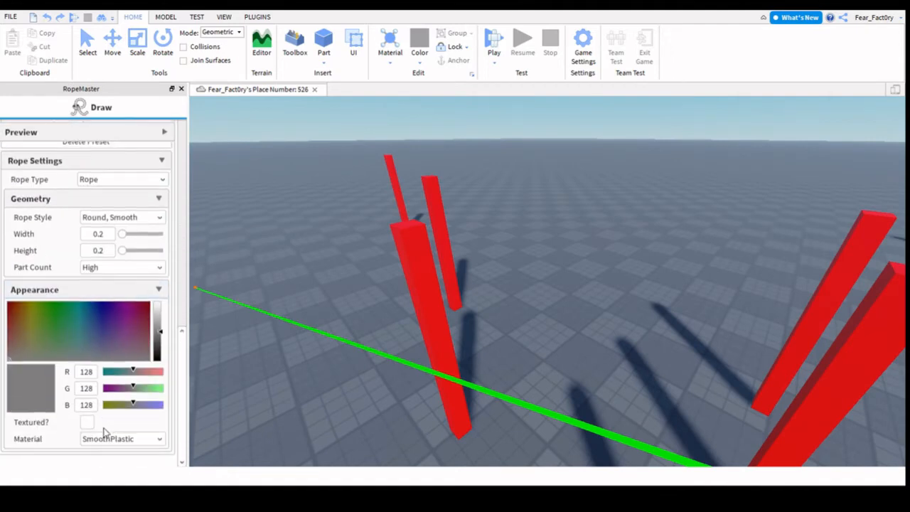
{"action": "left_click", "coordinate": [550, 334]}
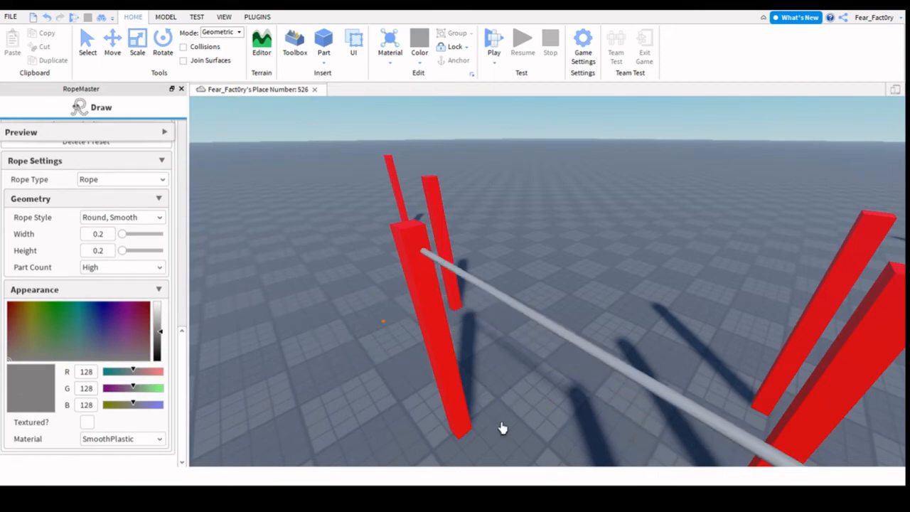
Step: Look over the drawn rope and review the part count options
{"action": "right_click_drag", "start_coordinate": [503, 428], "coordinate": [544, 436]}
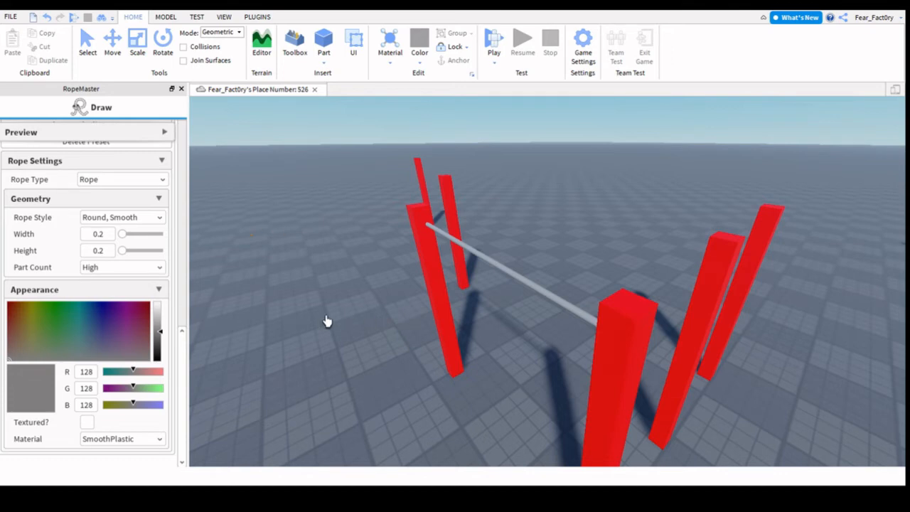
{"action": "left_click", "coordinate": [125, 268]}
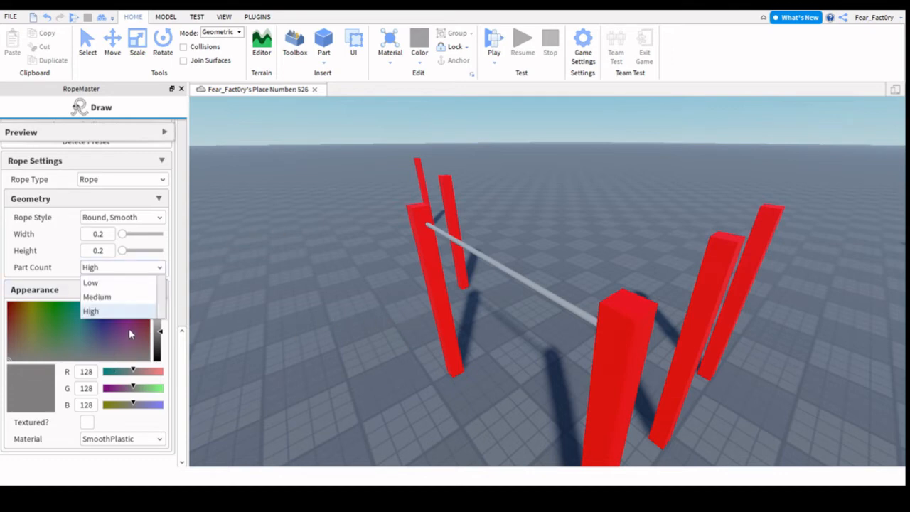
{"action": "left_click", "coordinate": [232, 418]}
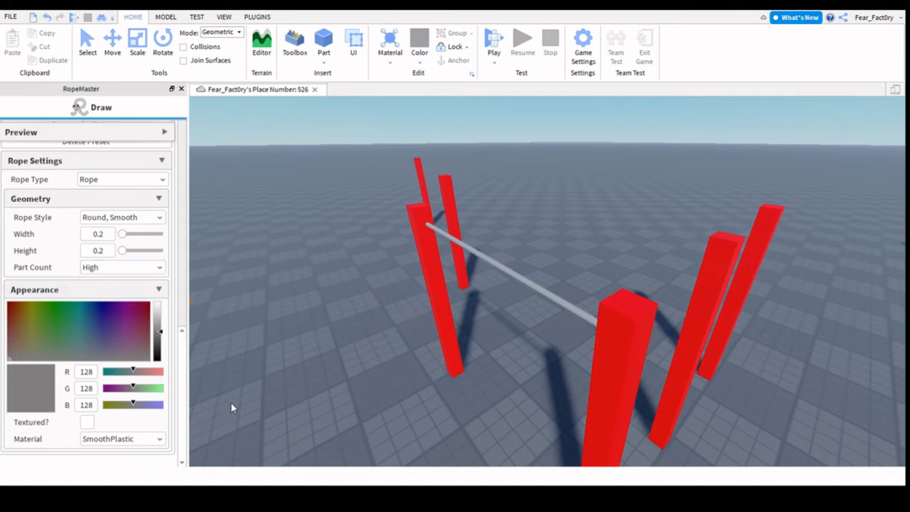
Step: Set the relative length factor to 1.4 and draw a sagging Green Rope between the same two red posts
{"action": "left_click_drag", "start_coordinate": [182, 335], "coordinate": [171, 150]}
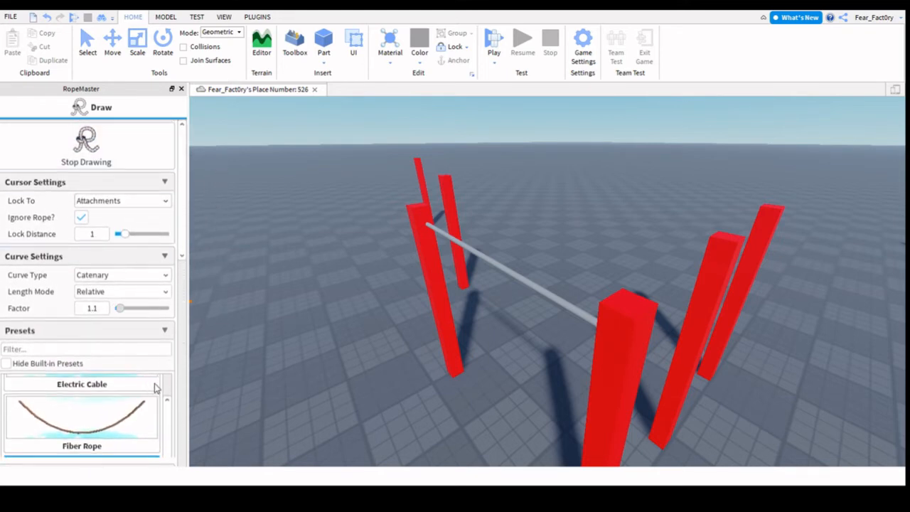
{"action": "left_click", "coordinate": [565, 352]}
{"action": "key", "text": "a"}
{"action": "right_click_drag", "start_coordinate": [654, 415], "coordinate": [653, 412]}
{"action": "left_click", "coordinate": [766, 218]}
{"action": "right_click_drag", "start_coordinate": [763, 225], "coordinate": [721, 304]}
{"action": "key", "text": "w"}
{"action": "scroll", "coordinate": [818, 380], "scroll_direction": "down", "scroll_amount": 3}
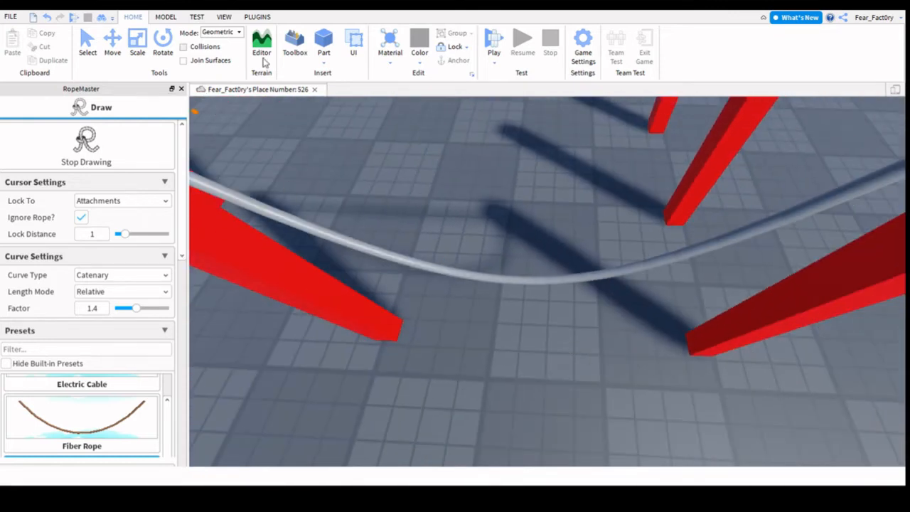
Step: Stop drawing, select the sagging rope, and show the Explorer and Properties for it
{"action": "left_click", "coordinate": [87, 43]}
{"action": "left_click", "coordinate": [572, 347]}
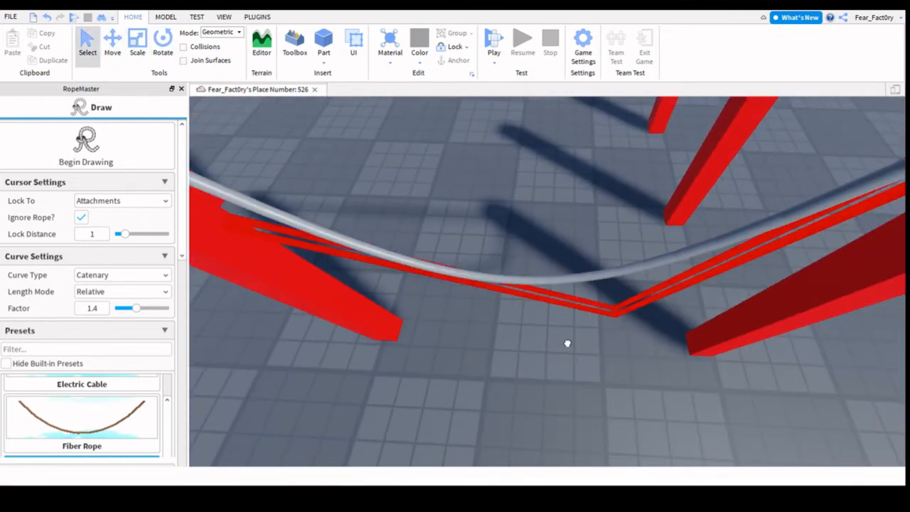
{"action": "left_click", "coordinate": [257, 16]}
{"action": "left_click", "coordinate": [224, 17]}
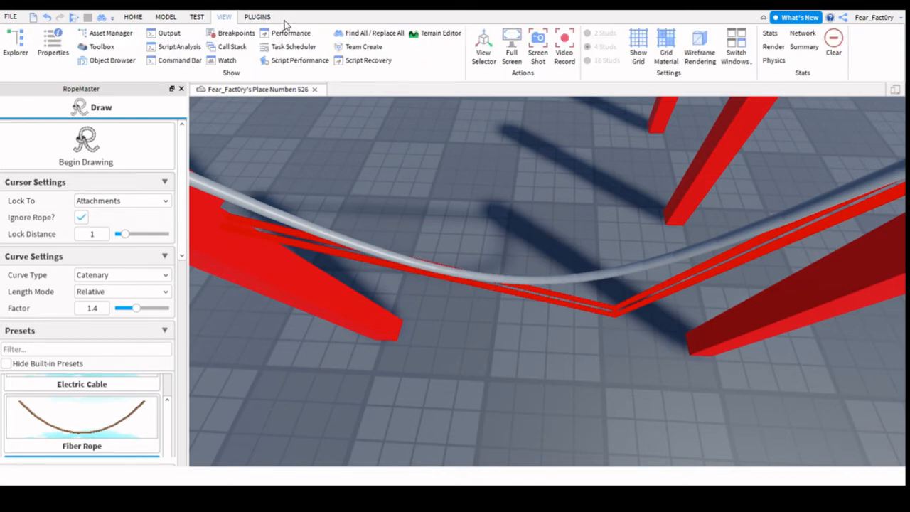
{"action": "left_click", "coordinate": [17, 51]}
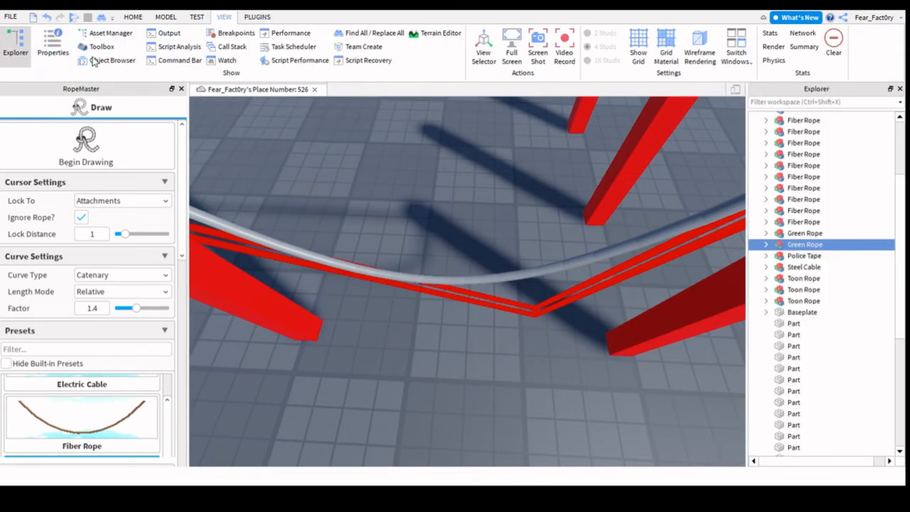
{"action": "left_click", "coordinate": [57, 61]}
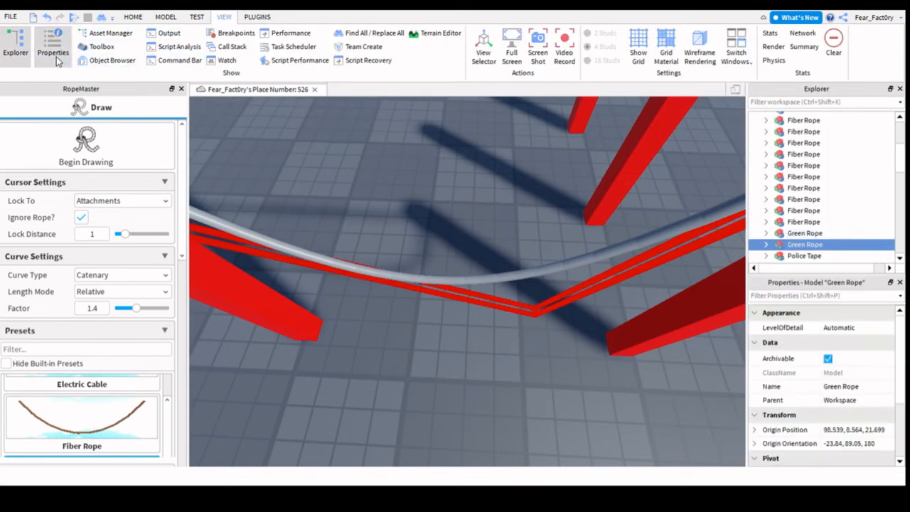
Step: Undo the last change to the selected sagging rope and view it between the red posts
{"action": "left_click", "coordinate": [134, 17]}
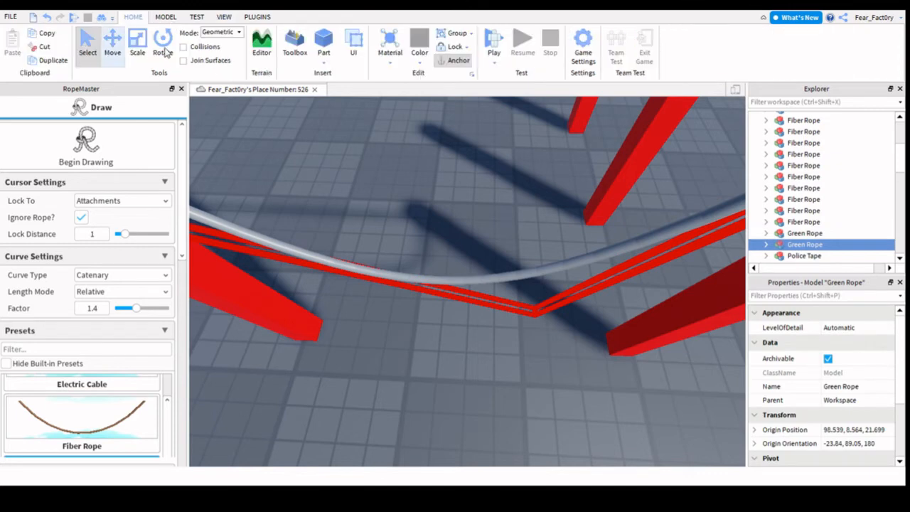
{"action": "key", "text": "ctrl+z"}
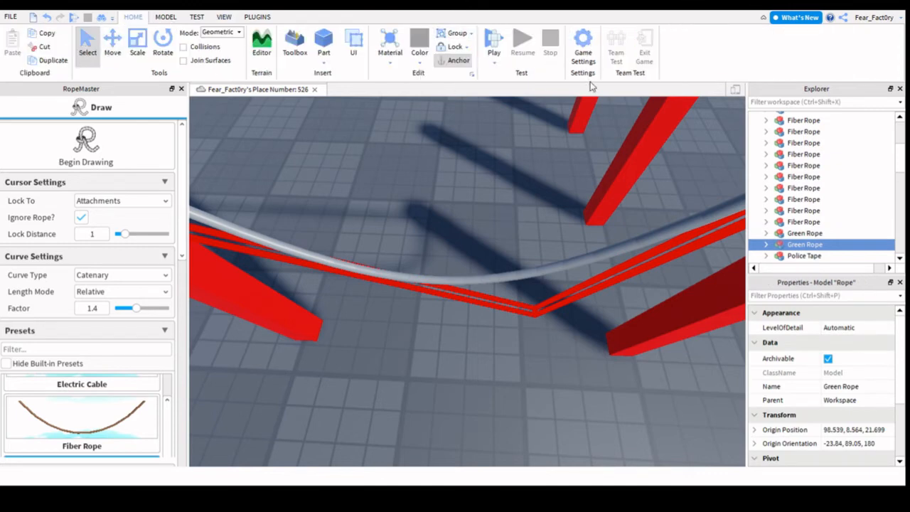
{"action": "right_click_drag", "start_coordinate": [693, 273], "coordinate": [447, 97]}
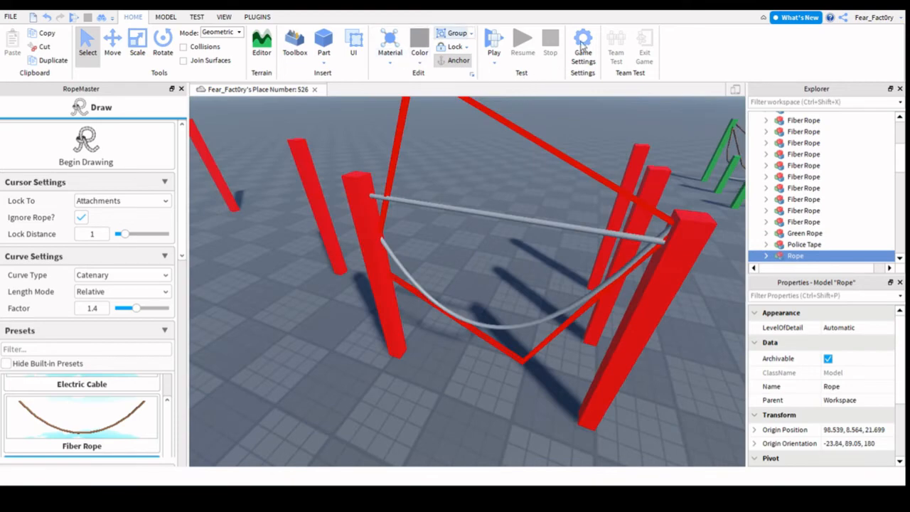
Step: Ungroup the sagging rope model into its individual parts and clear the selection
{"action": "key", "text": "ctrl+u"}
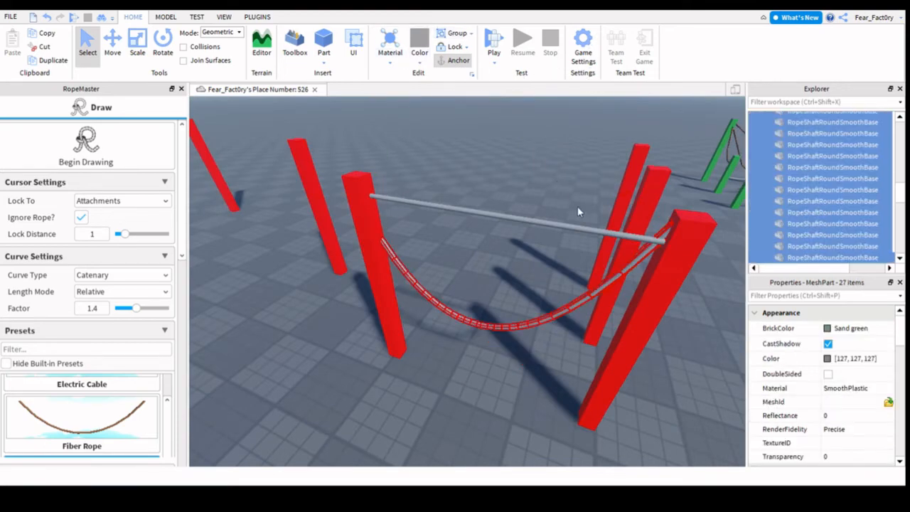
{"action": "right_click_drag", "start_coordinate": [577, 209], "coordinate": [572, 227]}
{"action": "scroll", "coordinate": [572, 228], "scroll_direction": "down", "scroll_amount": 4}
{"action": "scroll", "coordinate": [572, 228], "scroll_direction": "up", "scroll_amount": 4}
{"action": "scroll", "coordinate": [572, 228], "scroll_direction": "down", "scroll_amount": 3}
{"action": "left_click", "coordinate": [549, 260]}
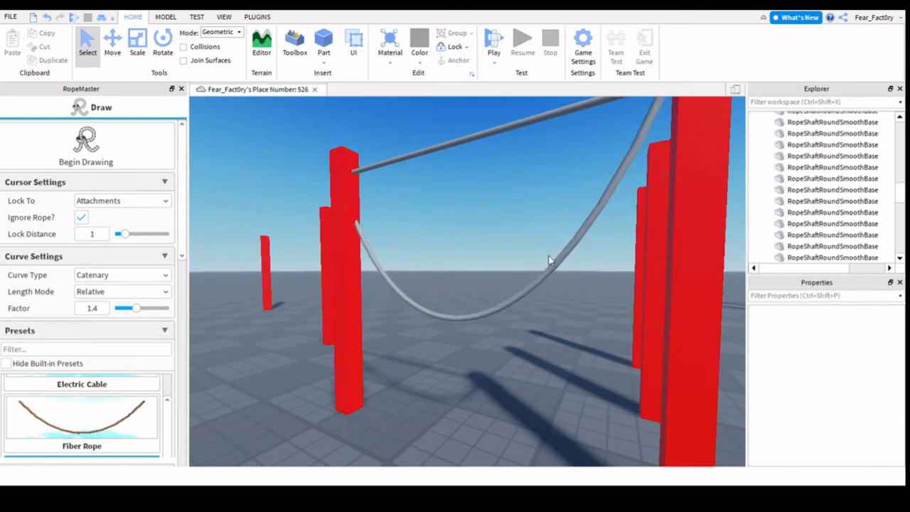
Step: Examine the preset list and view the sagging rope between the red posts from near and far
{"action": "scroll", "coordinate": [68, 364], "scroll_direction": "down", "scroll_amount": 6}
{"action": "scroll", "coordinate": [133, 398], "scroll_direction": "up", "scroll_amount": 4}
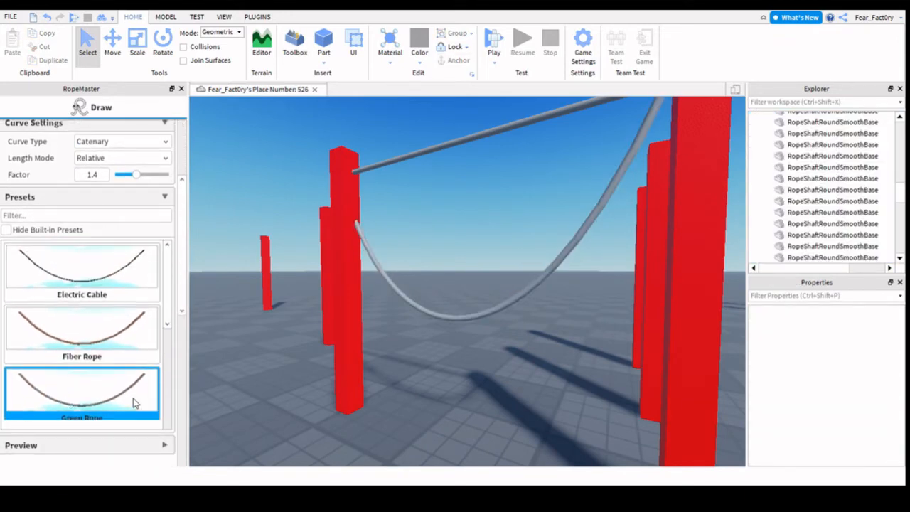
{"action": "scroll", "coordinate": [140, 377], "scroll_direction": "up", "scroll_amount": 3}
{"action": "scroll", "coordinate": [128, 366], "scroll_direction": "down", "scroll_amount": 4}
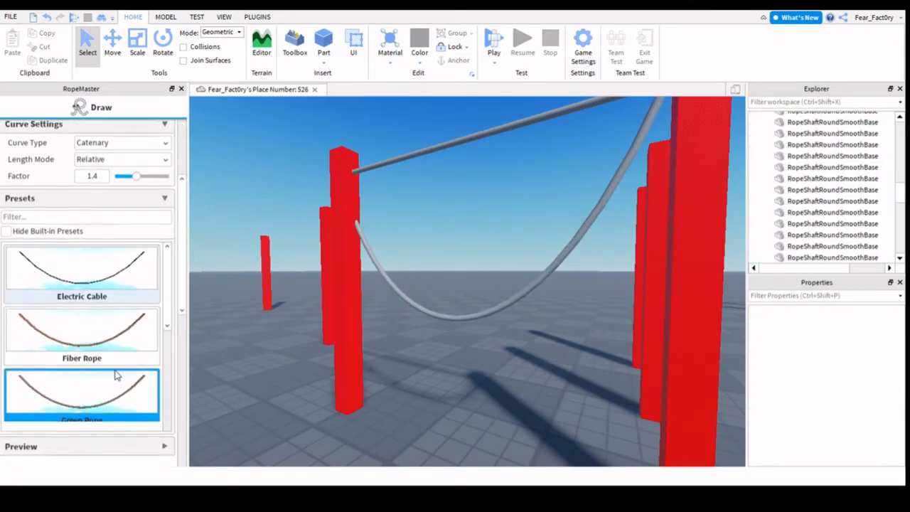
{"action": "scroll", "coordinate": [532, 367], "scroll_direction": "down", "scroll_amount": 4}
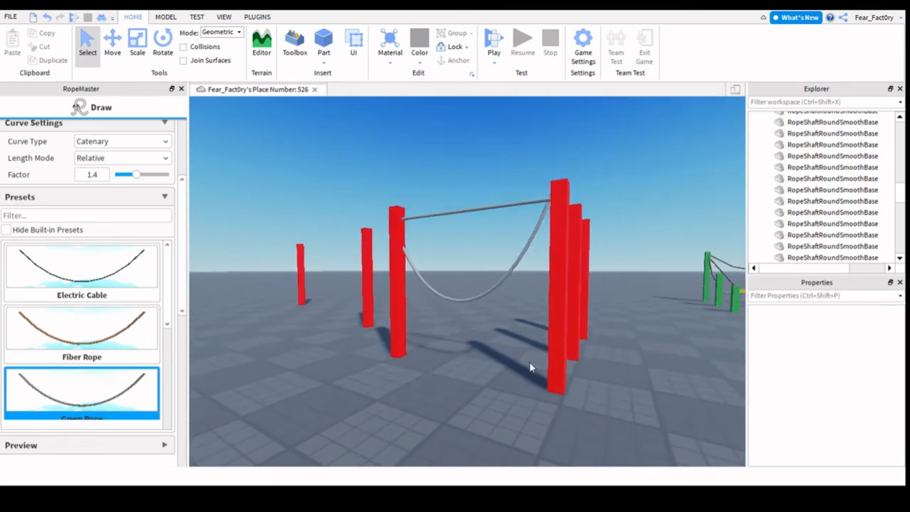
{"action": "scroll", "coordinate": [532, 367], "scroll_direction": "up", "scroll_amount": 5}
{"action": "scroll", "coordinate": [167, 421], "scroll_direction": "down", "scroll_amount": 5}
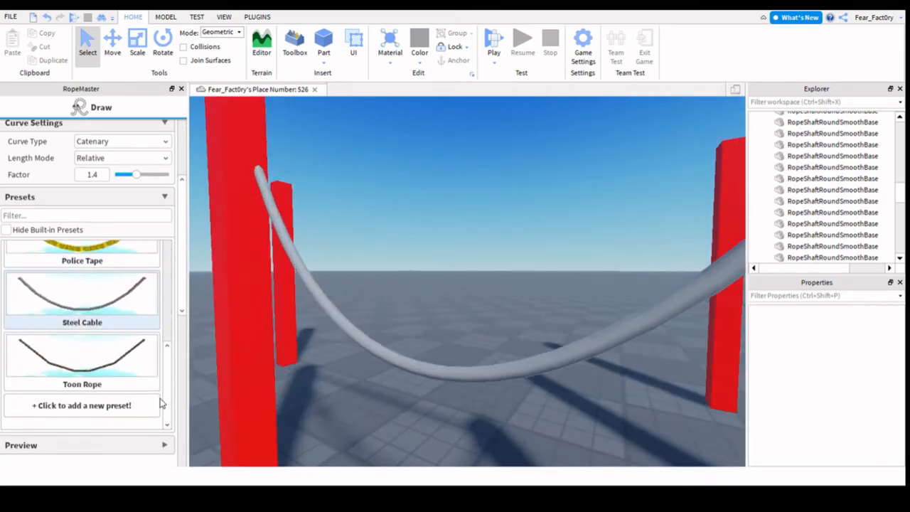
{"action": "scroll", "coordinate": [169, 319], "scroll_direction": "up", "scroll_amount": 3}
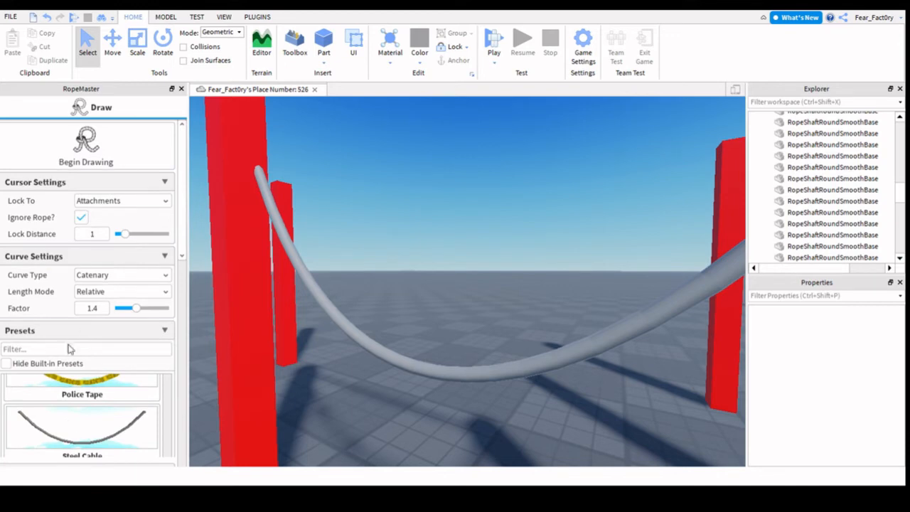
Step: Collapse the presets and set the Green Rope preset's colour to green, RGB 9, 227, 78
{"action": "left_click", "coordinate": [104, 420]}
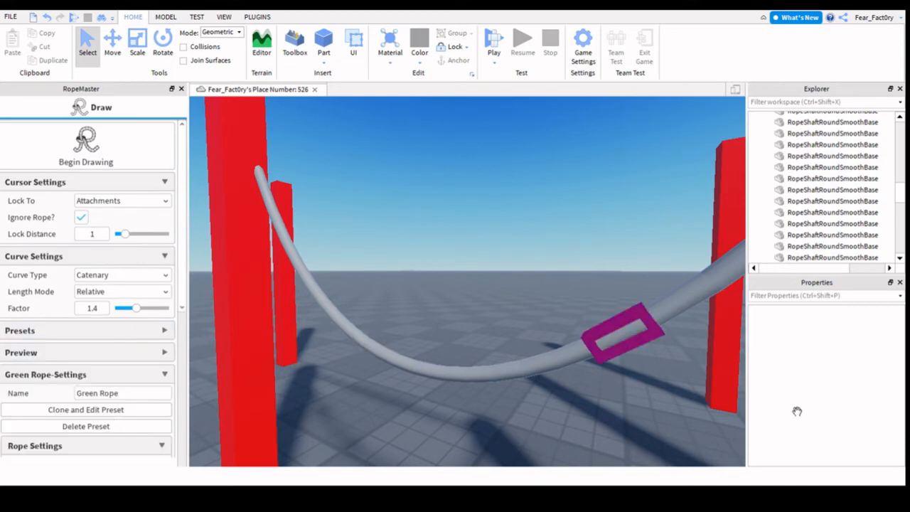
{"action": "right_click_drag", "start_coordinate": [251, 423], "coordinate": [233, 379]}
{"action": "scroll", "coordinate": [233, 379], "scroll_direction": "down", "scroll_amount": 5}
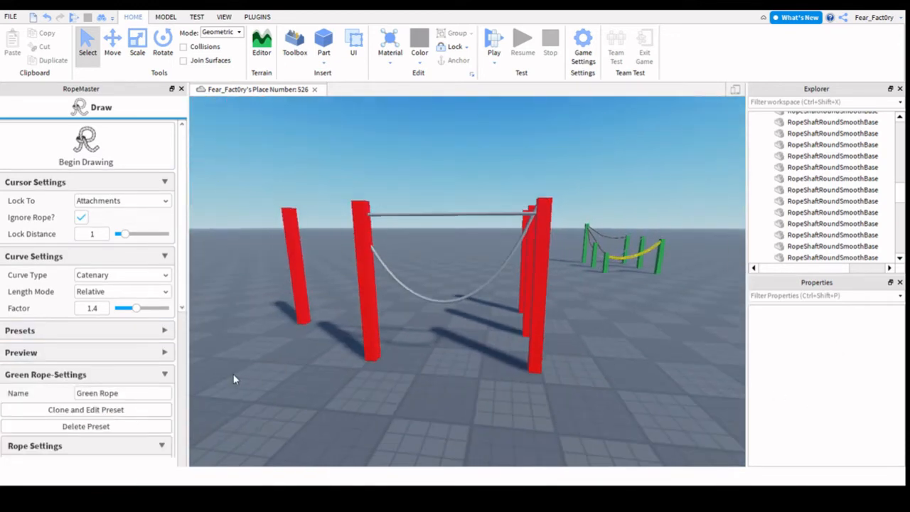
{"action": "scroll", "coordinate": [85, 299], "scroll_direction": "down", "scroll_amount": 8}
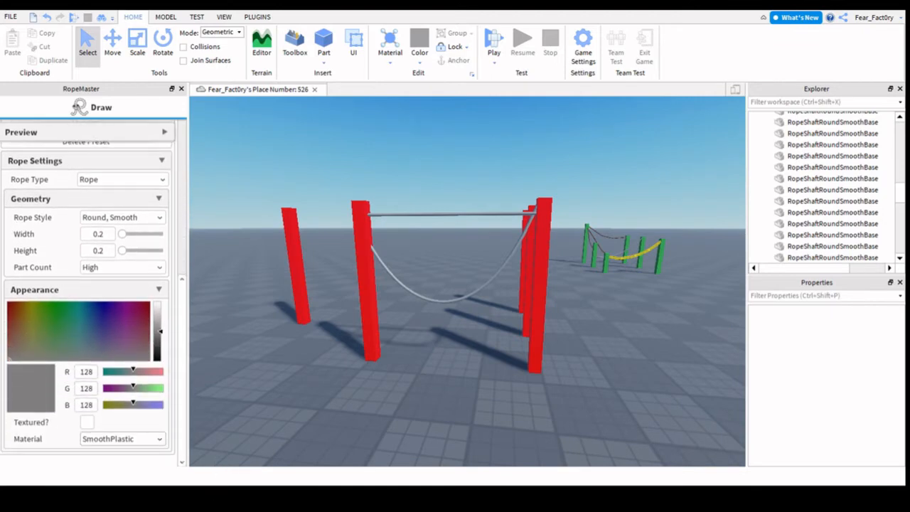
{"action": "left_click_drag", "start_coordinate": [133, 371], "coordinate": [156, 371]}
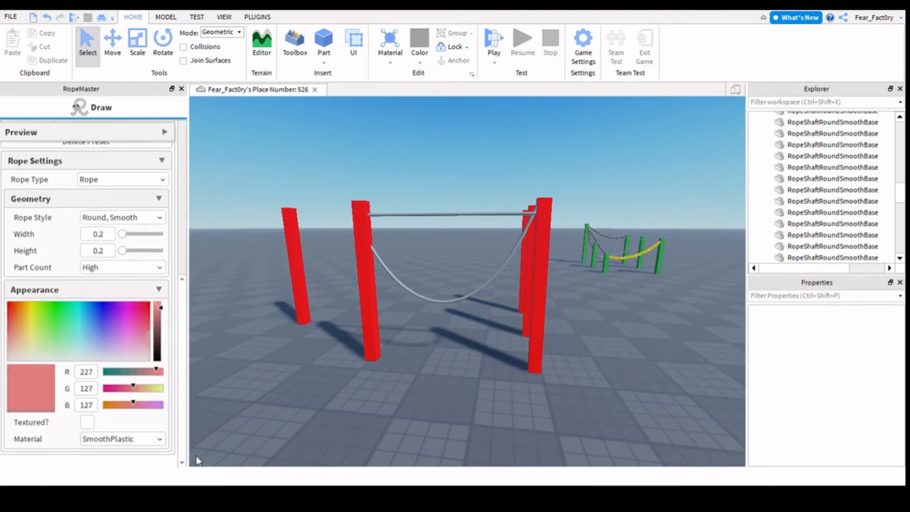
{"action": "mouse_move", "coordinate": [150, 308]}
{"action": "left_mouse_down"}
{"action": "mouse_move", "coordinate": [71, 306]}
{"action": "mouse_move", "coordinate": [78, 306]}
{"action": "left_mouse_up"}
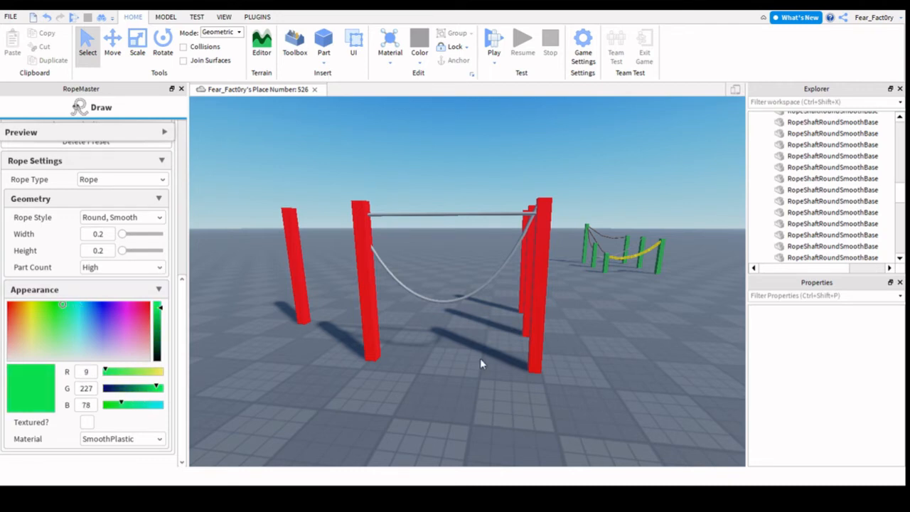
Step: Begin drawing and add a green sagging rope between the two red posts that hold the grey ropes
{"action": "key", "text": "w"}
{"action": "right_click_drag", "start_coordinate": [480, 358], "coordinate": [251, 343]}
{"action": "scroll", "coordinate": [142, 341], "scroll_direction": "up", "scroll_amount": 6}
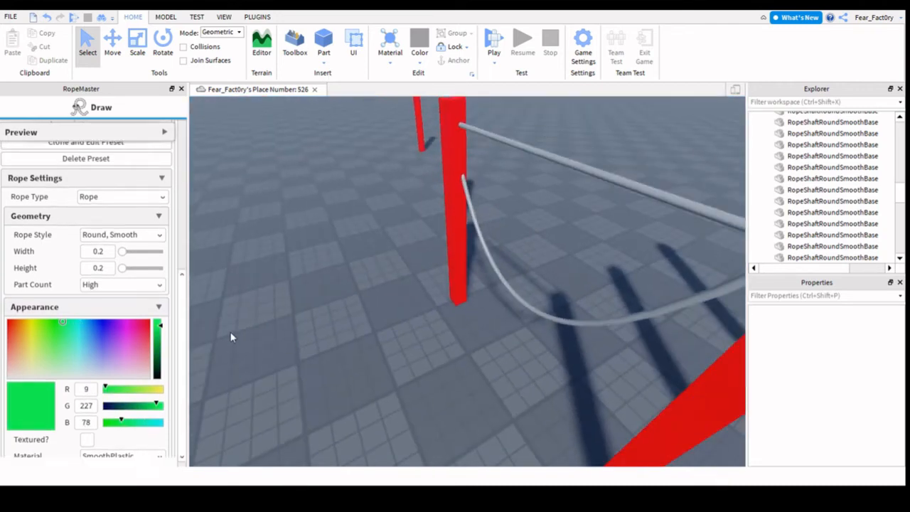
{"action": "left_click", "coordinate": [86, 146]}
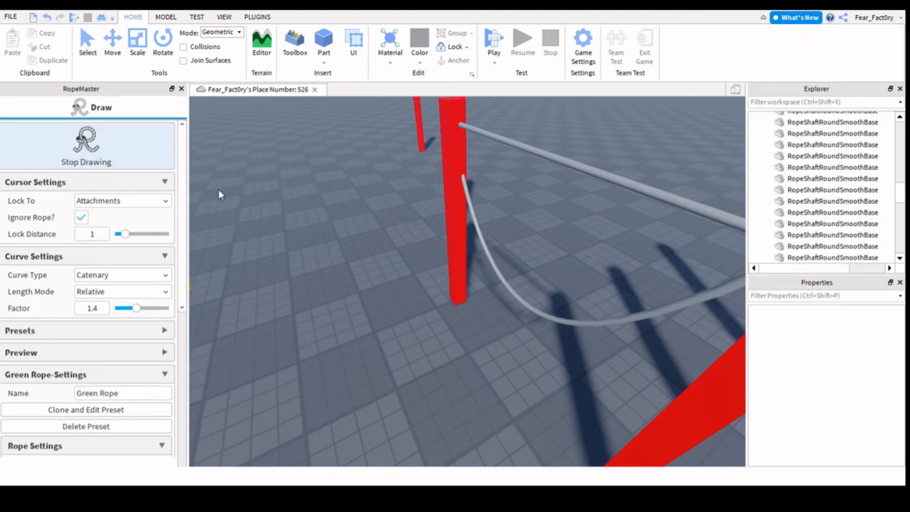
{"action": "left_click", "coordinate": [458, 153]}
{"action": "mouse_move", "coordinate": [666, 288]}
{"action": "right_mouse_down"}
{"action": "mouse_move", "coordinate": [675, 283]}
{"action": "mouse_move", "coordinate": [688, 309]}
{"action": "mouse_move", "coordinate": [660, 349]}
{"action": "right_mouse_up"}
{"action": "left_click", "coordinate": [686, 326]}
{"action": "scroll", "coordinate": [660, 348], "scroll_direction": "down", "scroll_amount": 5}
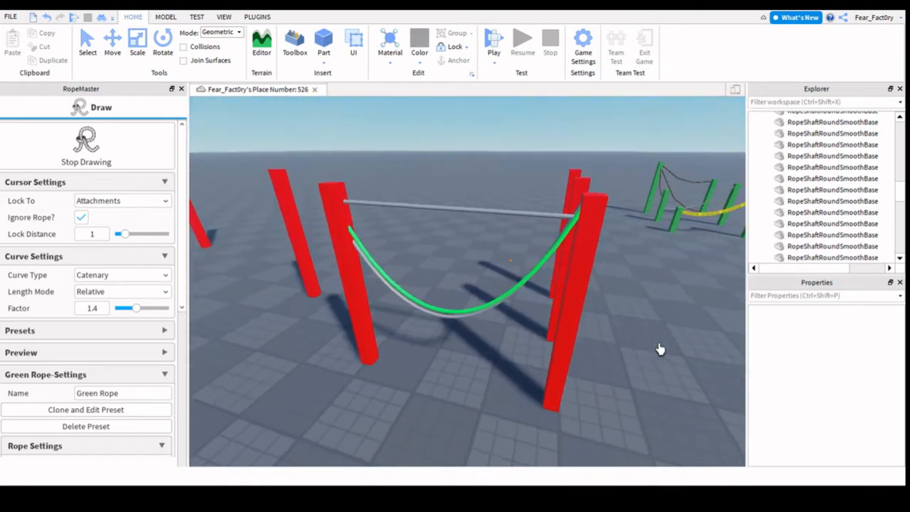
Step: Set the preset's part count to Low and draw another green rope between the same two red posts
{"action": "scroll", "coordinate": [73, 455], "scroll_direction": "down", "scroll_amount": 8}
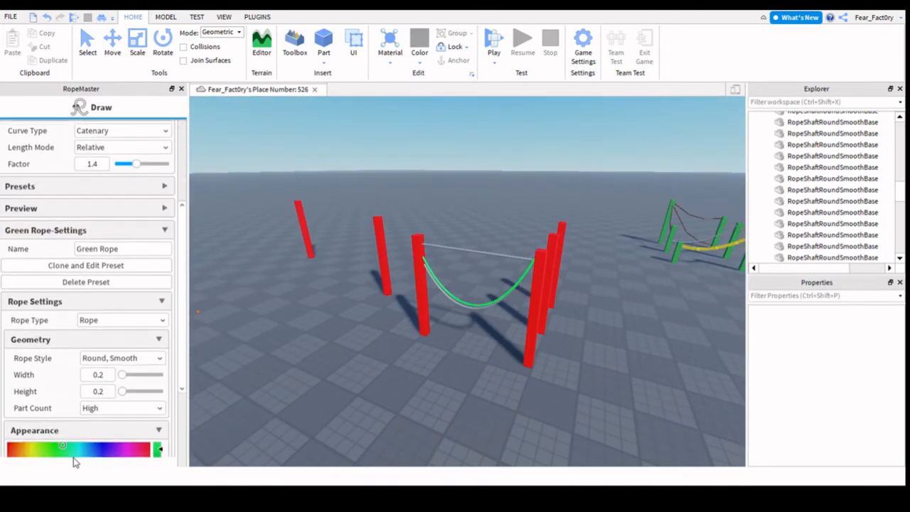
{"action": "left_click", "coordinate": [158, 268]}
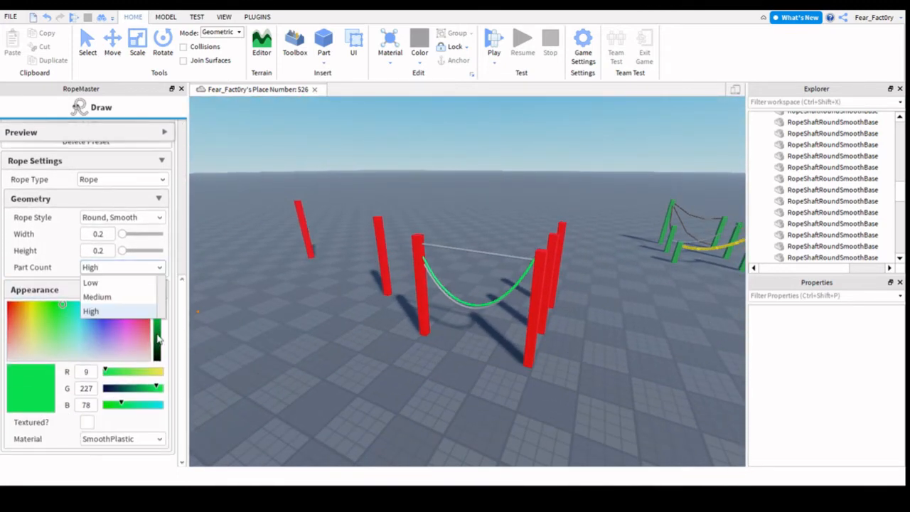
{"action": "left_click", "coordinate": [90, 282]}
{"action": "scroll", "coordinate": [524, 465], "scroll_direction": "up", "scroll_amount": 5}
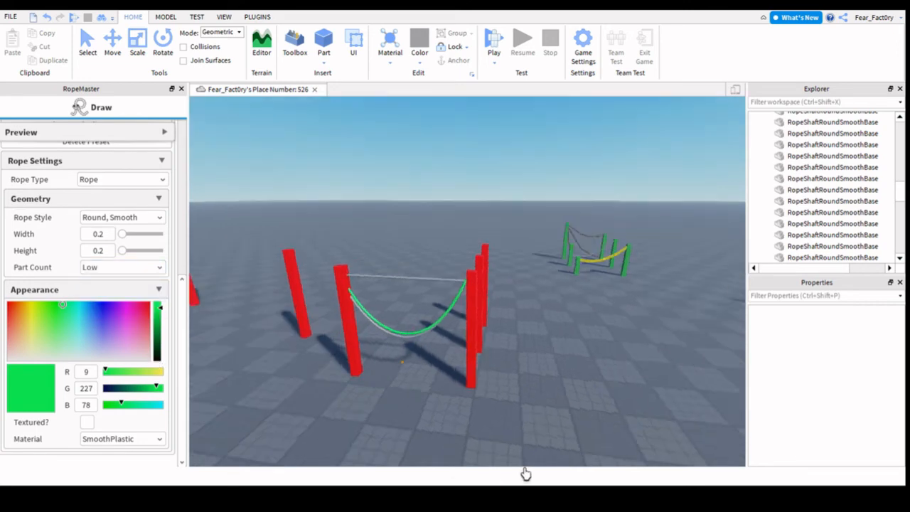
{"action": "left_click", "coordinate": [499, 343]}
{"action": "right_click_drag", "start_coordinate": [563, 399], "coordinate": [606, 388]}
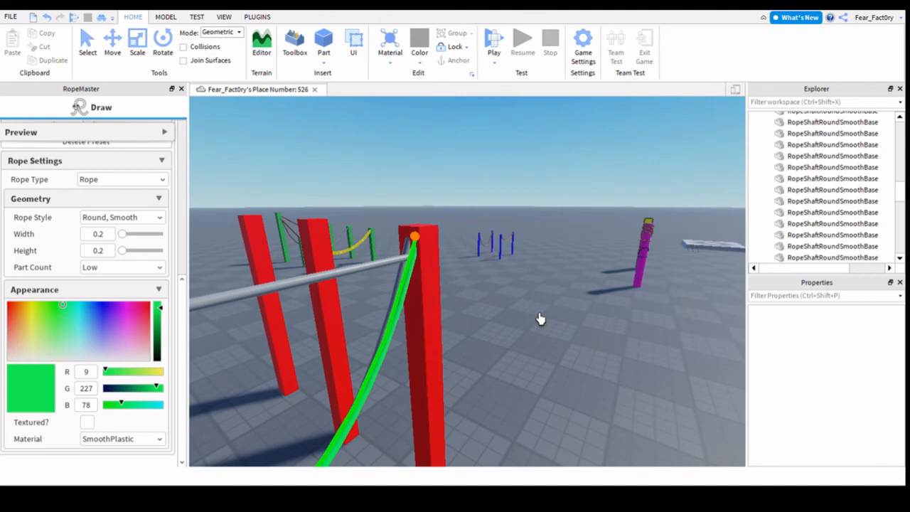
{"action": "left_click", "coordinate": [540, 334]}
{"action": "right_click_drag", "start_coordinate": [511, 387], "coordinate": [512, 390]}
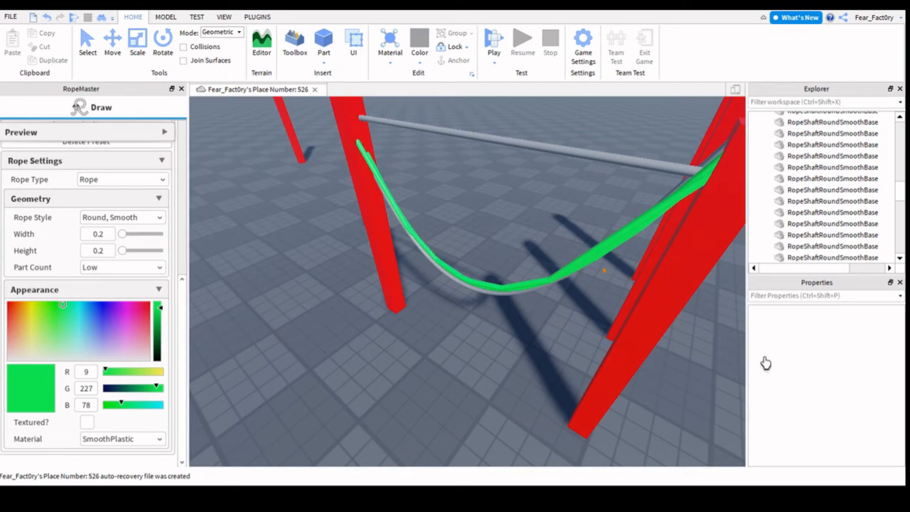
Step: Compare the curve smoothness of the low part count rope with that of the adjacent ropes
{"action": "right_click_drag", "start_coordinate": [725, 370], "coordinate": [725, 370]}
{"action": "scroll", "coordinate": [725, 369], "scroll_direction": "down", "scroll_amount": 3}
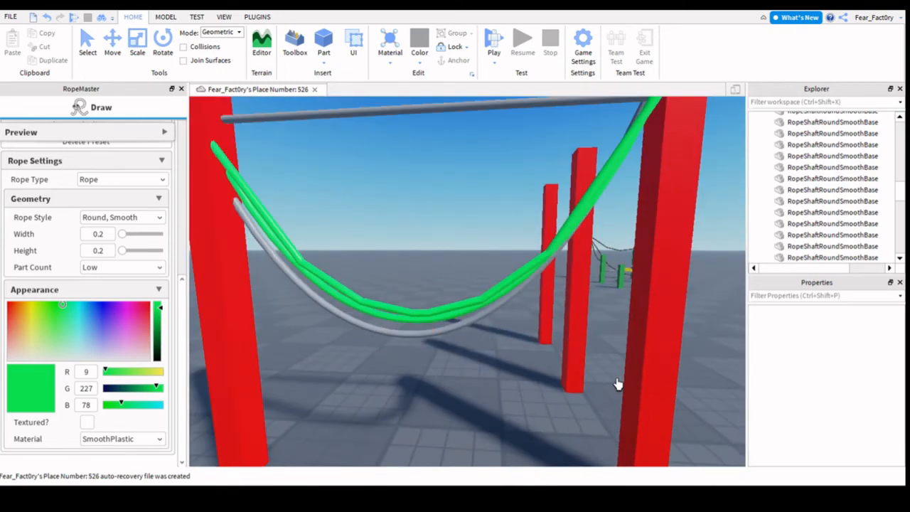
{"action": "right_click_drag", "start_coordinate": [480, 386], "coordinate": [479, 386]}
{"action": "right_click_drag", "start_coordinate": [686, 395], "coordinate": [686, 395]}
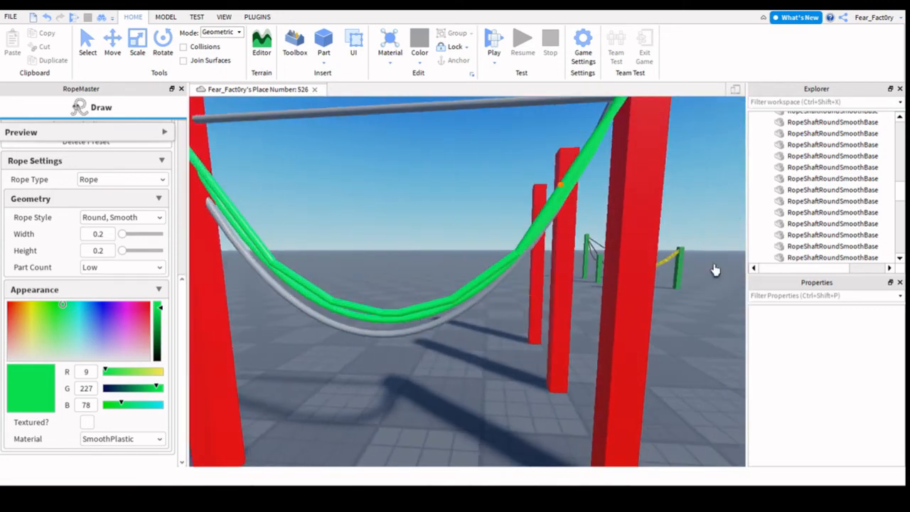
{"action": "right_click_drag", "start_coordinate": [321, 236], "coordinate": [321, 236]}
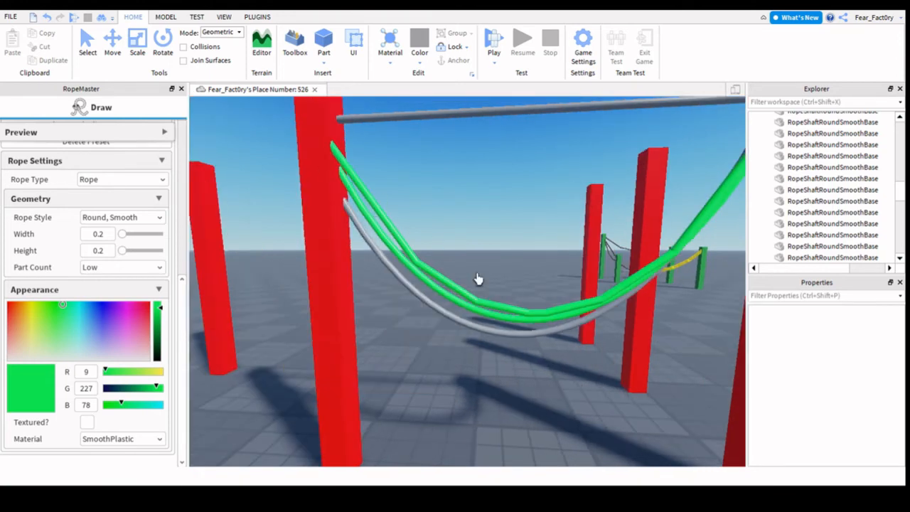
{"action": "scroll", "coordinate": [676, 465], "scroll_direction": "up", "scroll_amount": 2}
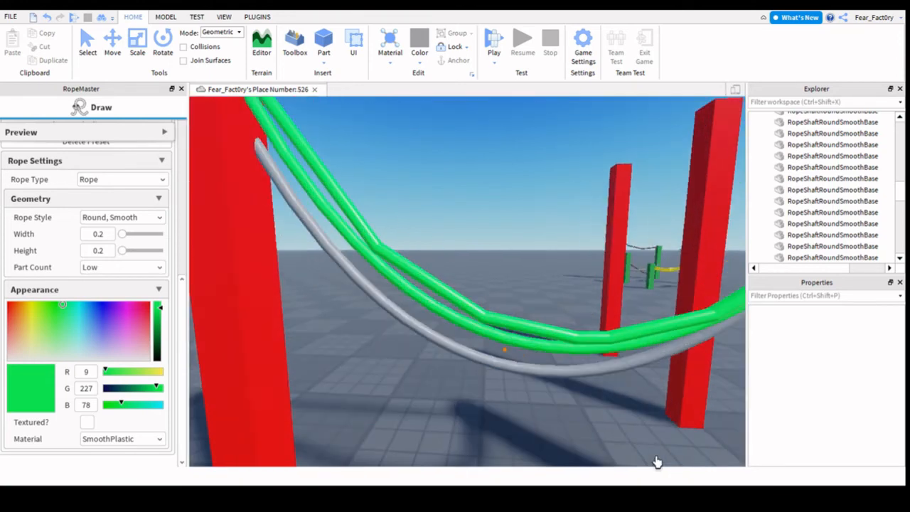
{"action": "scroll", "coordinate": [563, 424], "scroll_direction": "down", "scroll_amount": 5}
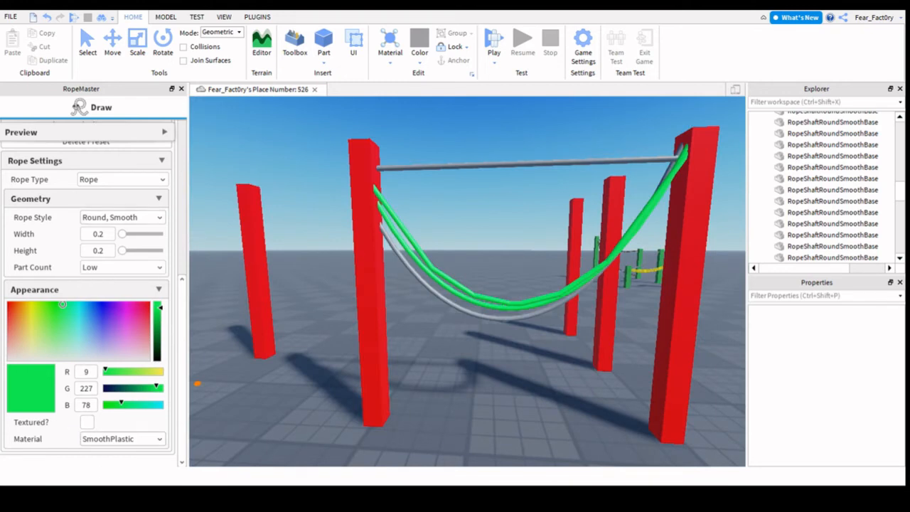
Step: Set the rope material to DiamondPlate and draw a green rope with it between the same two red posts
{"action": "left_click", "coordinate": [121, 438]}
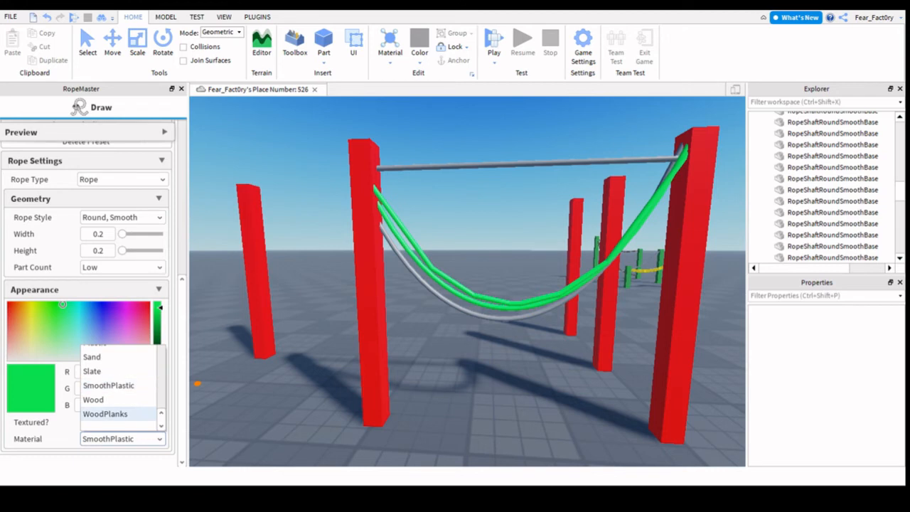
{"action": "scroll", "coordinate": [114, 400], "scroll_direction": "up", "scroll_amount": 6}
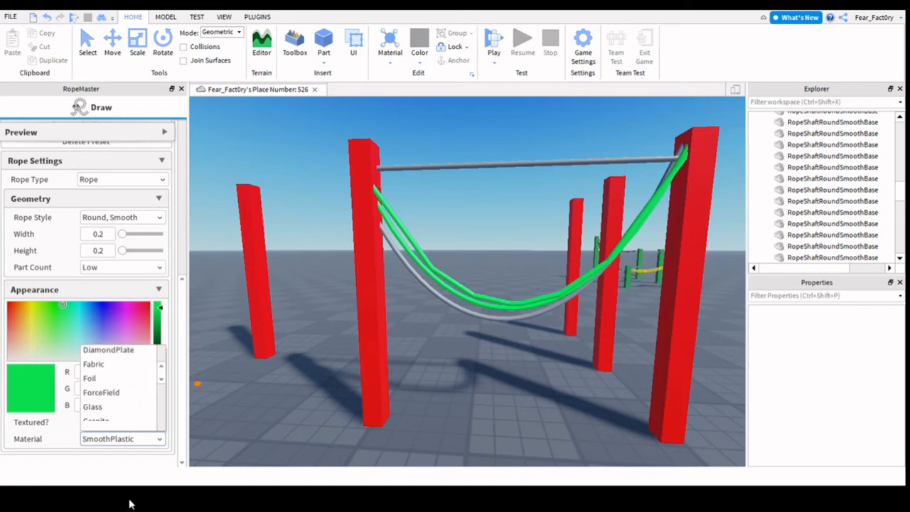
{"action": "left_click", "coordinate": [106, 350]}
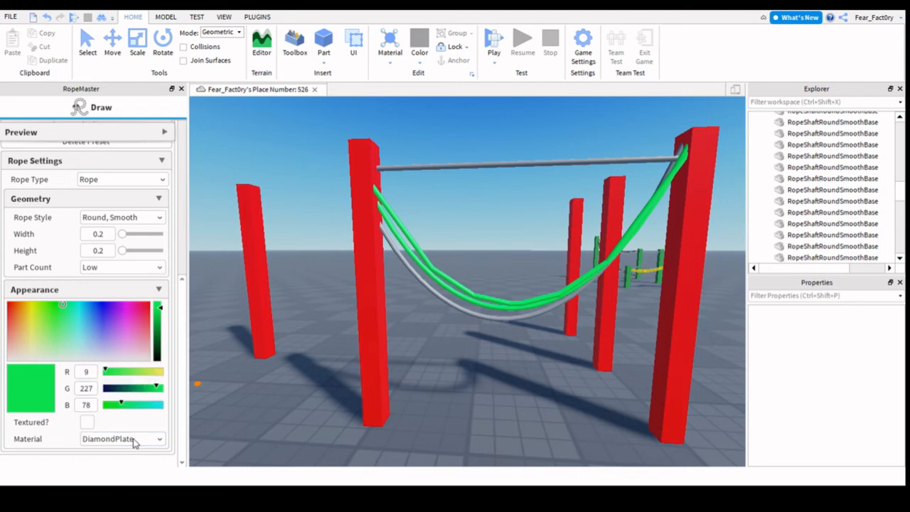
{"action": "key", "text": "w"}
{"action": "right_click_drag", "start_coordinate": [349, 364], "coordinate": [388, 363]}
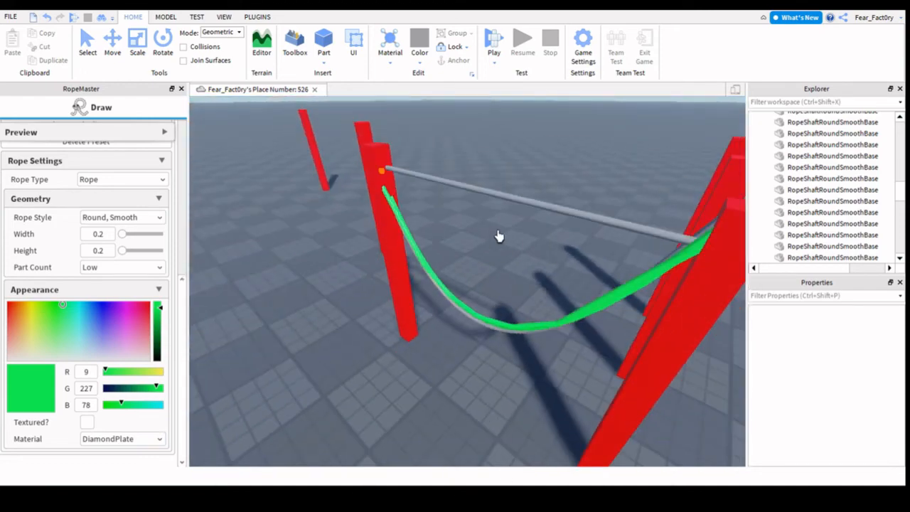
{"action": "key", "text": "a"}
{"action": "mouse_move", "coordinate": [576, 328]}
{"action": "right_mouse_down"}
{"action": "mouse_move", "coordinate": [604, 341]}
{"action": "mouse_move", "coordinate": [629, 332]}
{"action": "mouse_move", "coordinate": [655, 398]}
{"action": "mouse_move", "coordinate": [569, 326]}
{"action": "right_mouse_up"}
{"action": "key", "text": "w"}
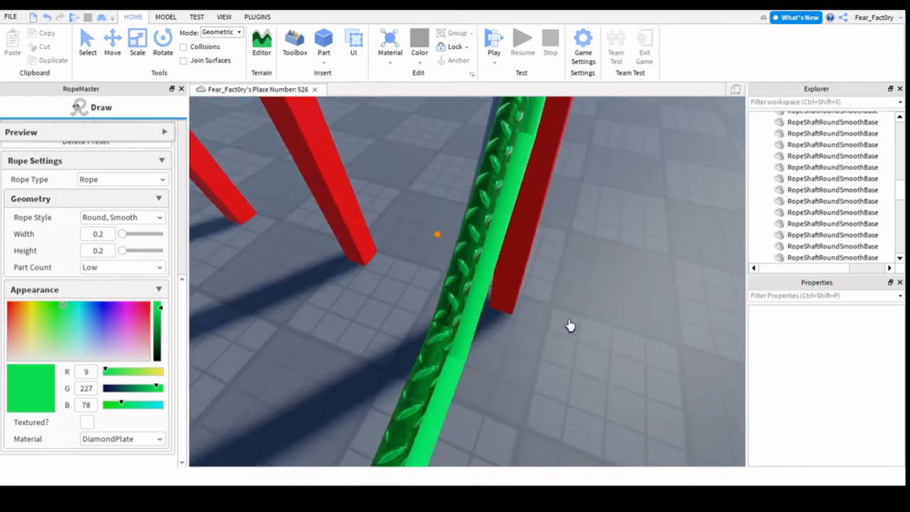
{"action": "key", "text": "d"}
{"action": "right_click_drag", "start_coordinate": [595, 368], "coordinate": [583, 356]}
{"action": "key", "text": "s"}
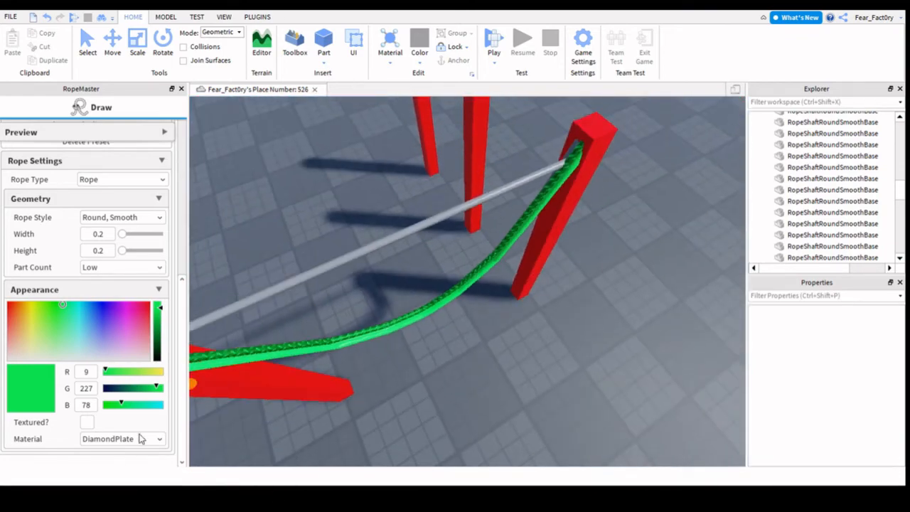
Step: Change the preset's rope colour to blue with RGB 32, 35, 227 and set its width and height to 5
{"action": "left_click", "coordinate": [102, 310]}
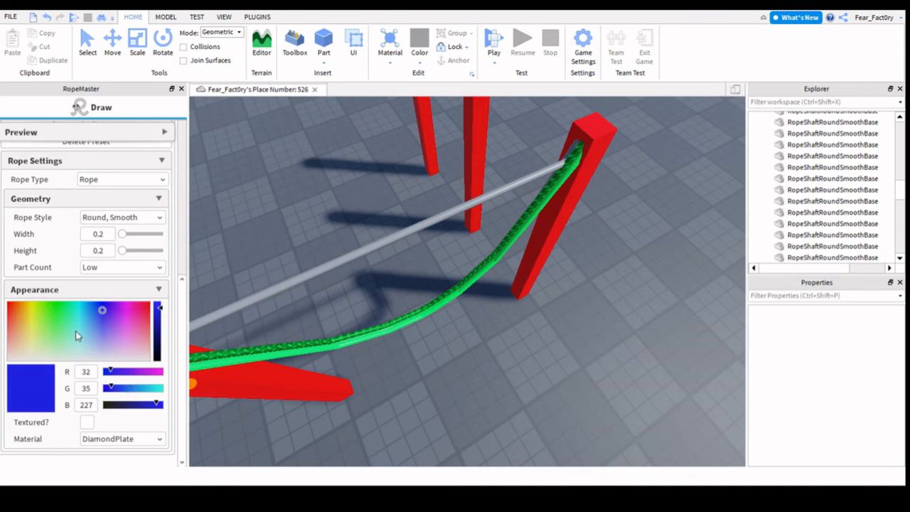
{"action": "scroll", "coordinate": [111, 359], "scroll_direction": "up", "scroll_amount": 8}
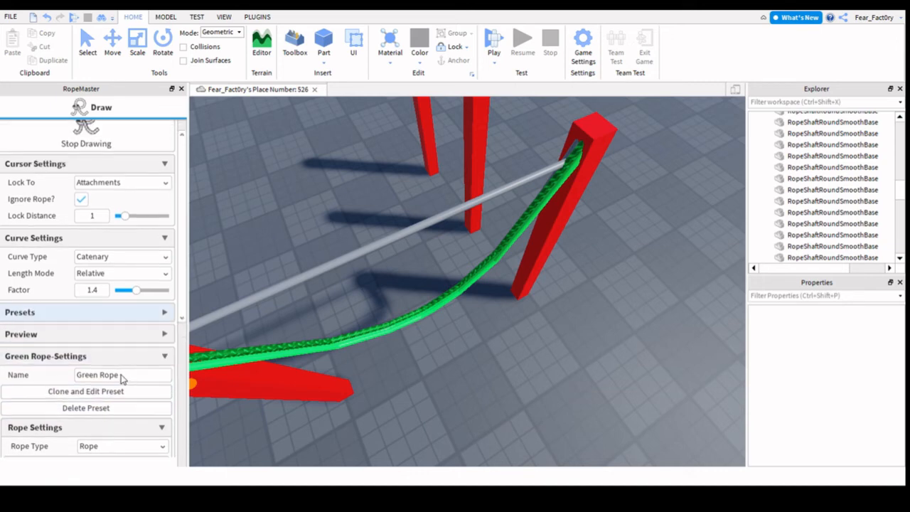
{"action": "scroll", "coordinate": [121, 377], "scroll_direction": "down", "scroll_amount": 8}
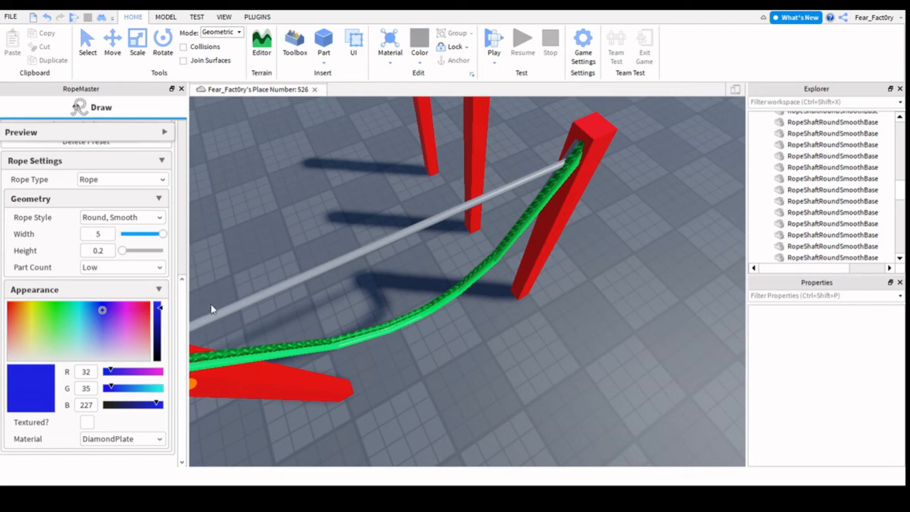
Step: Draw the oversized blue rope between two of the unused red posts and undo it
{"action": "key", "text": "w"}
{"action": "right_click_drag", "start_coordinate": [438, 390], "coordinate": [527, 322]}
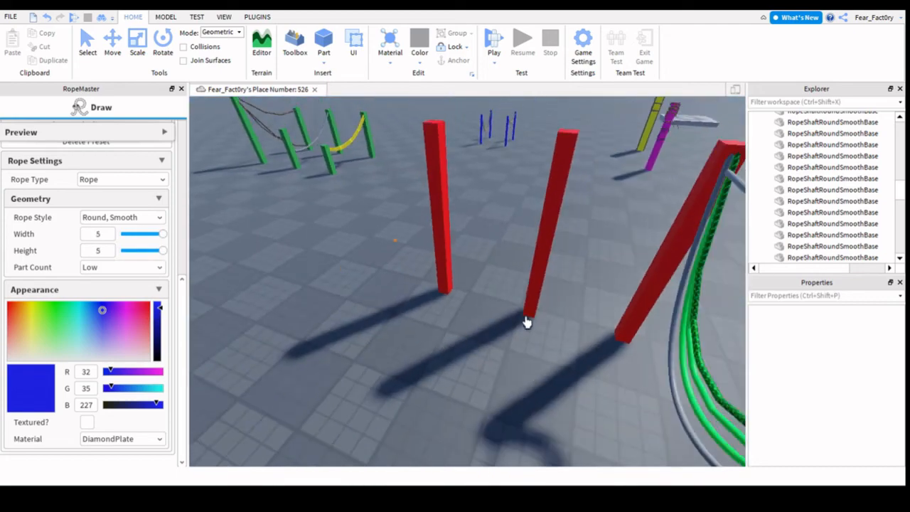
{"action": "left_click", "coordinate": [721, 259]}
{"action": "right_click_drag", "start_coordinate": [651, 407], "coordinate": [602, 363]}
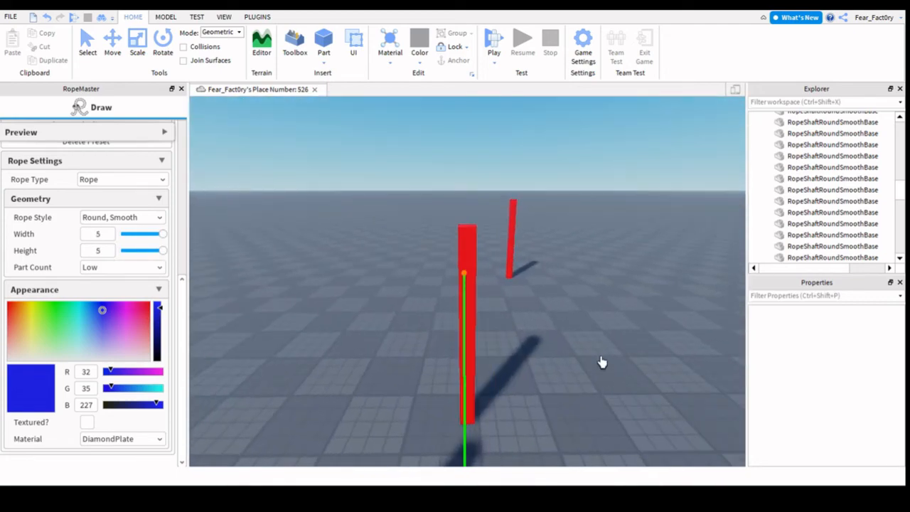
{"action": "left_click", "coordinate": [609, 333]}
{"action": "right_click_drag", "start_coordinate": [573, 417], "coordinate": [572, 405]}
{"action": "key", "text": "w"}
{"action": "key", "text": "s"}
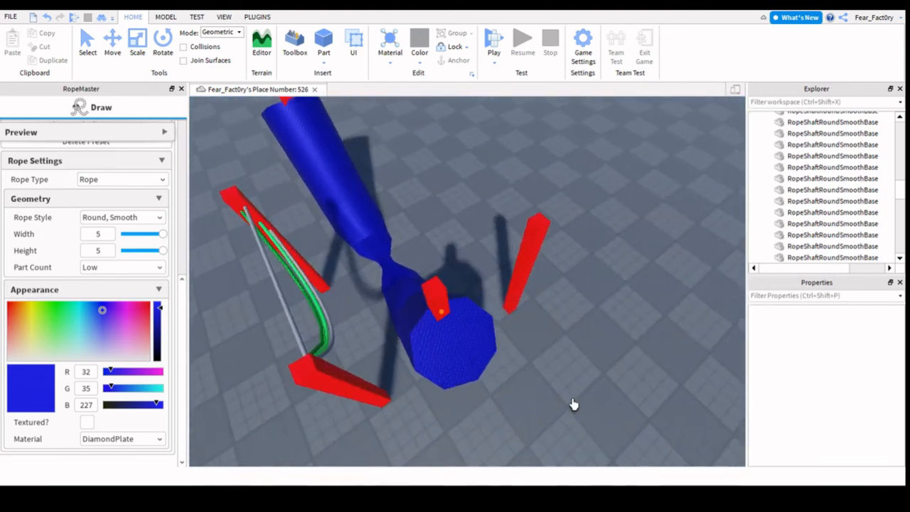
{"action": "key", "text": "w"}
{"action": "key", "text": "ctrl+z"}
{"action": "key", "text": "a"}
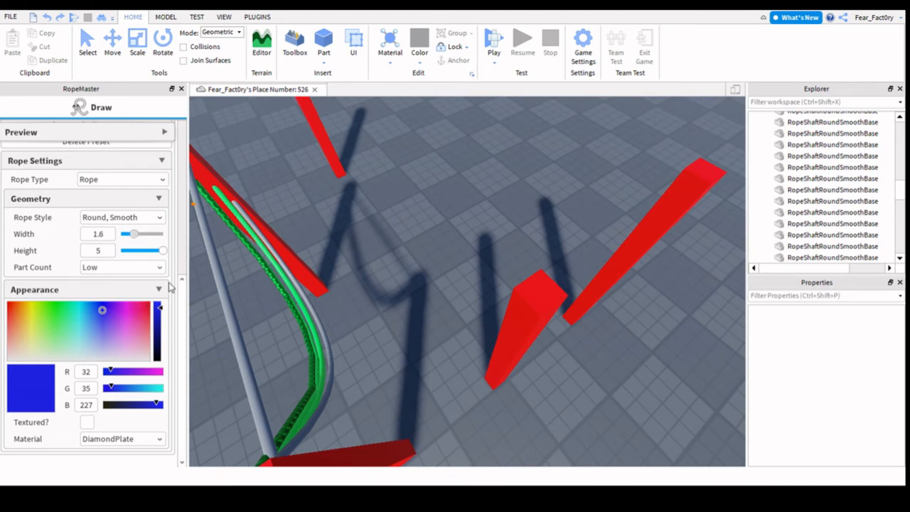
Step: Set the rope width to 1.6 and height to 1.1, and draw the blue rope between two of the unused red posts
{"action": "left_click_drag", "start_coordinate": [191, 313], "coordinate": [164, 308]}
{"action": "left_click", "coordinate": [122, 267]}
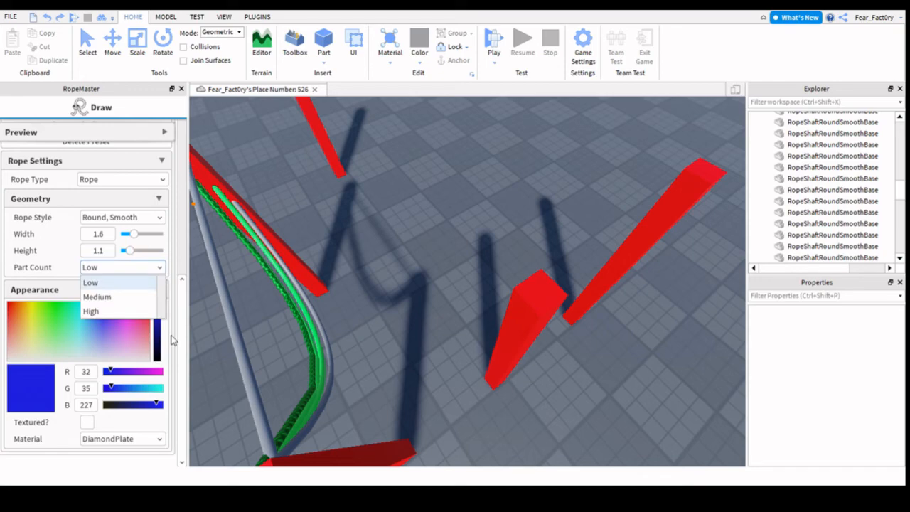
{"action": "left_click", "coordinate": [135, 268]}
{"action": "right_click_drag", "start_coordinate": [440, 214], "coordinate": [602, 238]}
{"action": "left_click", "coordinate": [470, 135]}
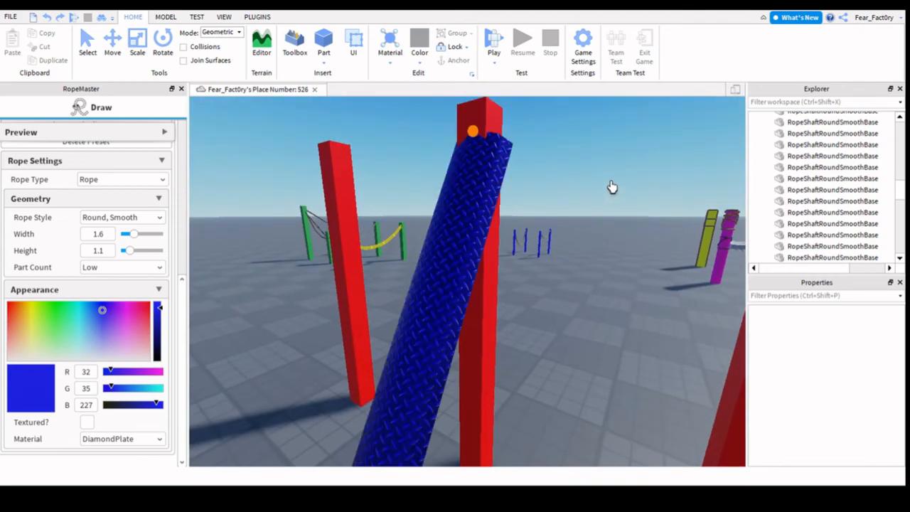
Step: Examine the thick blue DiamondPlate rope's sag and surface along its span between the red posts
{"action": "right_click_drag", "start_coordinate": [611, 189], "coordinate": [459, 314]}
{"action": "scroll", "coordinate": [461, 317], "scroll_direction": "down", "scroll_amount": 5}
{"action": "scroll", "coordinate": [461, 317], "scroll_direction": "up", "scroll_amount": 3}
{"action": "scroll", "coordinate": [462, 317], "scroll_direction": "up", "scroll_amount": 4}
{"action": "scroll", "coordinate": [459, 314], "scroll_direction": "down", "scroll_amount": 2}
{"action": "scroll", "coordinate": [457, 310], "scroll_direction": "up", "scroll_amount": 1}
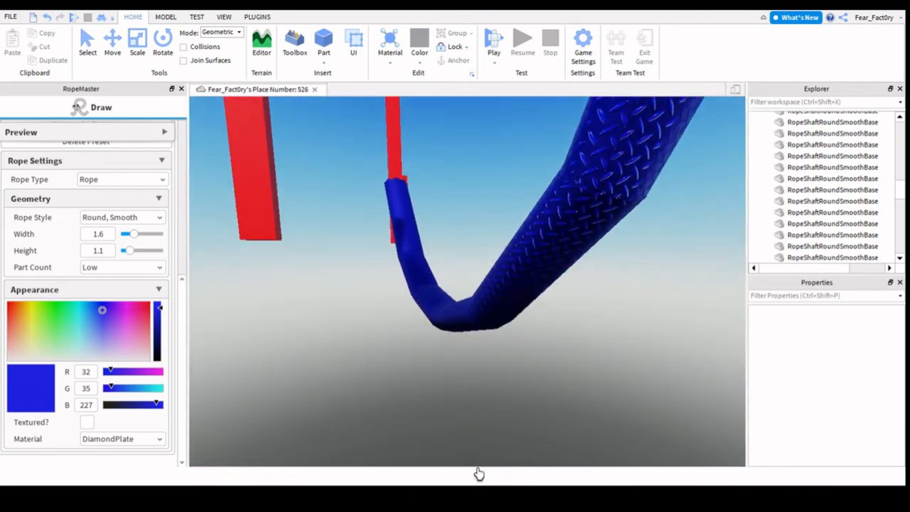
{"action": "right_click_drag", "start_coordinate": [478, 474], "coordinate": [540, 484]}
{"action": "scroll", "coordinate": [548, 490], "scroll_direction": "down", "scroll_amount": 4}
{"action": "scroll", "coordinate": [548, 490], "scroll_direction": "down", "scroll_amount": 4}
{"action": "scroll", "coordinate": [544, 486], "scroll_direction": "up", "scroll_amount": 4}
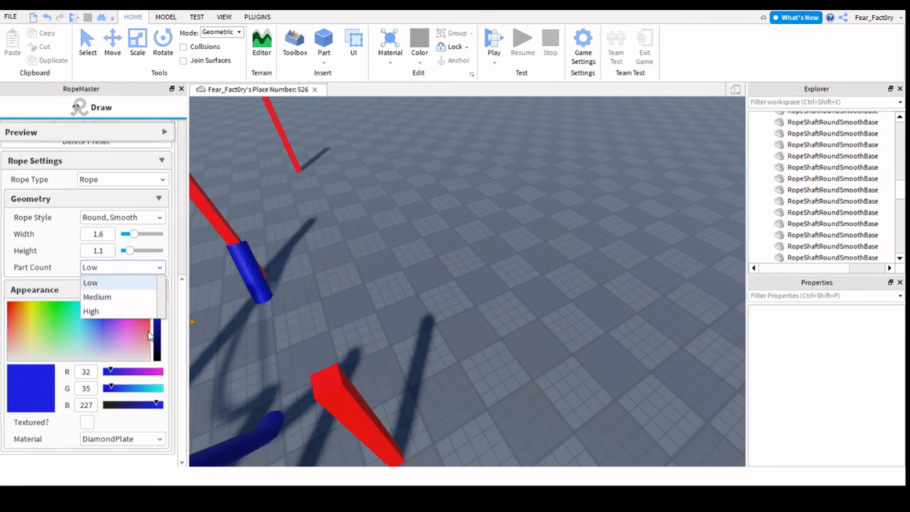
Step: Set the part count to Medium, the rope style to Diamond, Smooth, and the width and height to 0.05
{"action": "key", "text": "Down"}
{"action": "key", "text": "Return"}
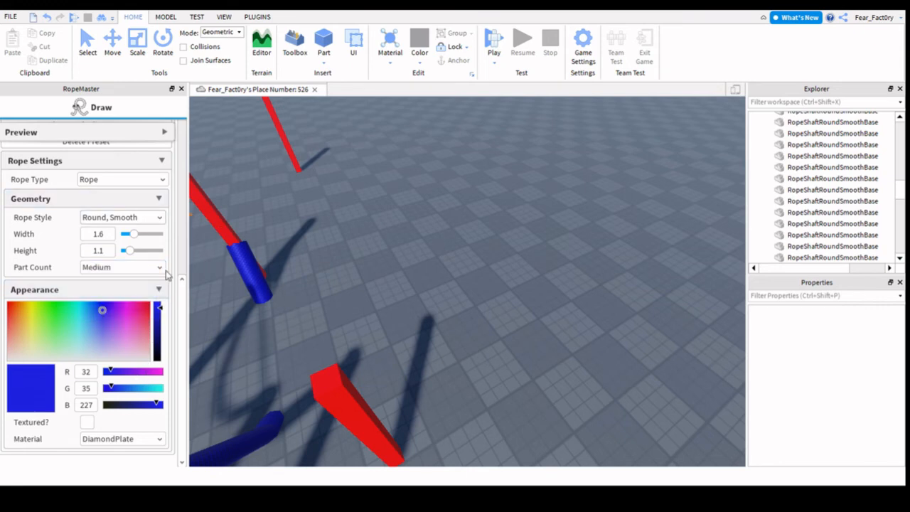
{"action": "left_click", "coordinate": [128, 233]}
{"action": "left_click", "coordinate": [122, 216]}
{"action": "left_click", "coordinate": [115, 275]}
Step: Draw the thin diamond-style rope from the free red post beside the thick blue rope to the distant isolated red post
{"action": "right_click_drag", "start_coordinate": [304, 382], "coordinate": [304, 382]}
{"action": "scroll", "coordinate": [374, 462], "scroll_direction": "up", "scroll_amount": 2}
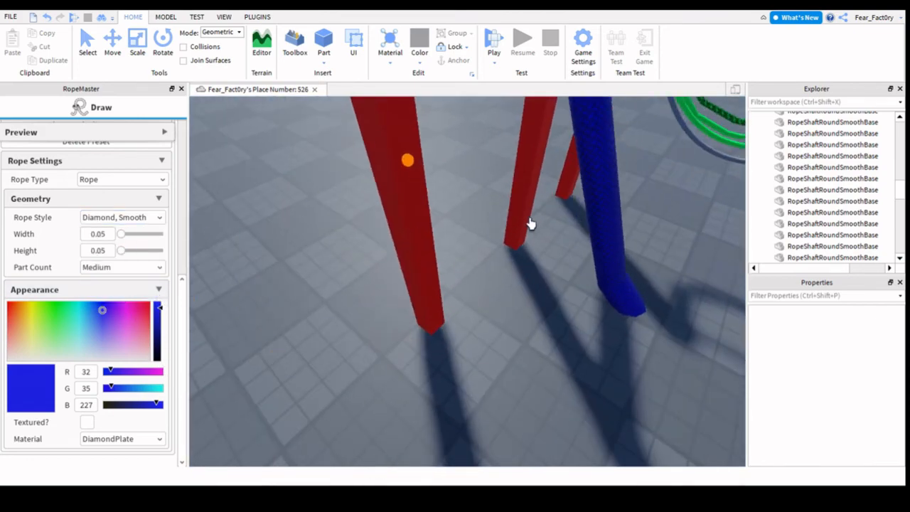
{"action": "left_click", "coordinate": [408, 160]}
{"action": "right_click_drag", "start_coordinate": [610, 315], "coordinate": [609, 316]}
{"action": "key", "text": "w"}
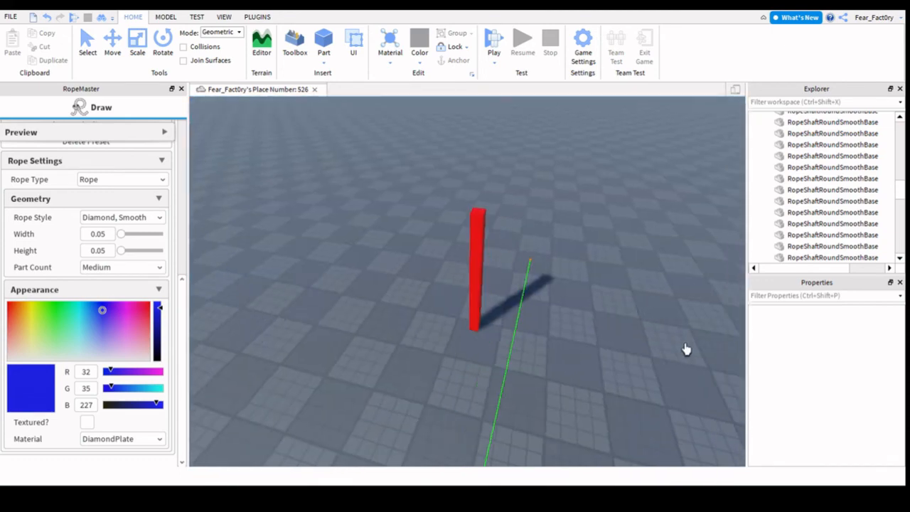
{"action": "right_click_drag", "start_coordinate": [686, 349], "coordinate": [410, 339]}
{"action": "key", "text": "s"}
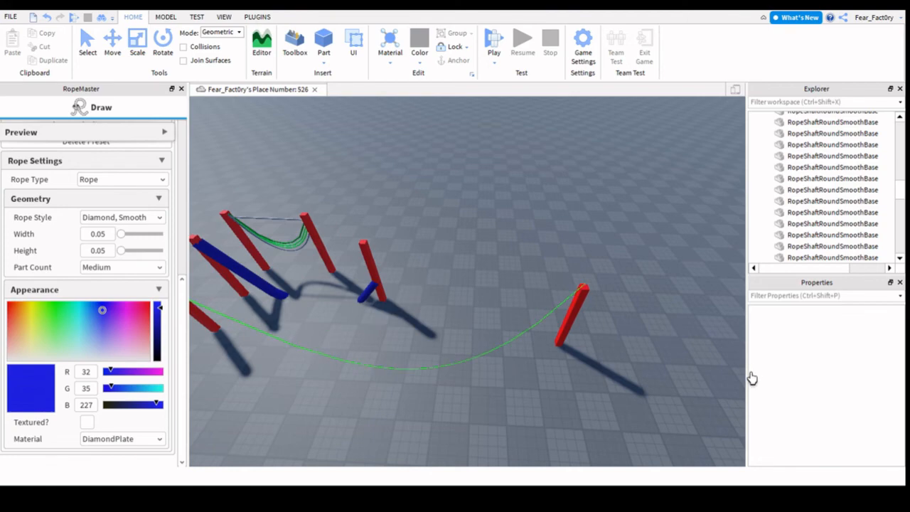
Step: Inspect the thin blue rope spanning to the distant red post from several viewpoints
{"action": "right_click_drag", "start_coordinate": [681, 350], "coordinate": [653, 289]}
{"action": "key", "text": "w"}
{"action": "key", "text": "w"}
{"action": "key", "text": "s"}
{"action": "right_click_drag", "start_coordinate": [652, 289], "coordinate": [653, 290]}
{"action": "key", "text": "w"}
{"action": "key", "text": "s"}
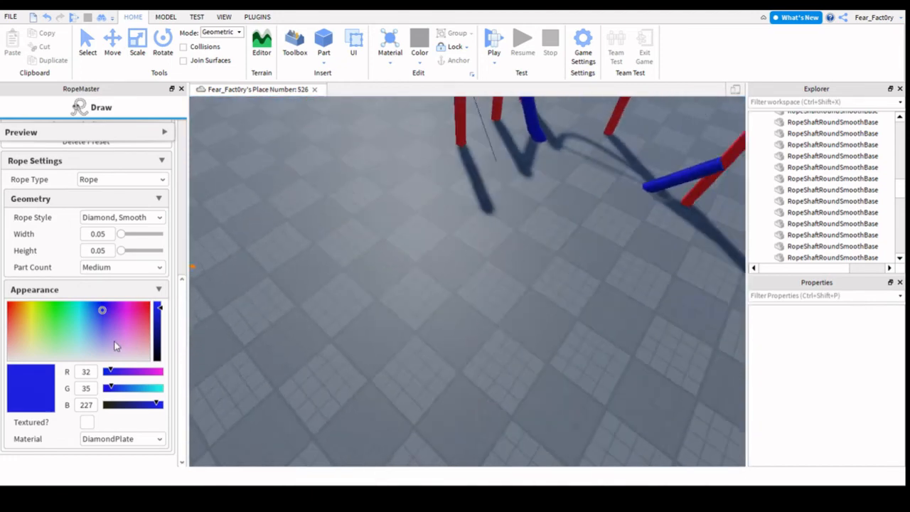
{"action": "scroll", "coordinate": [83, 329], "scroll_direction": "up", "scroll_amount": 3}
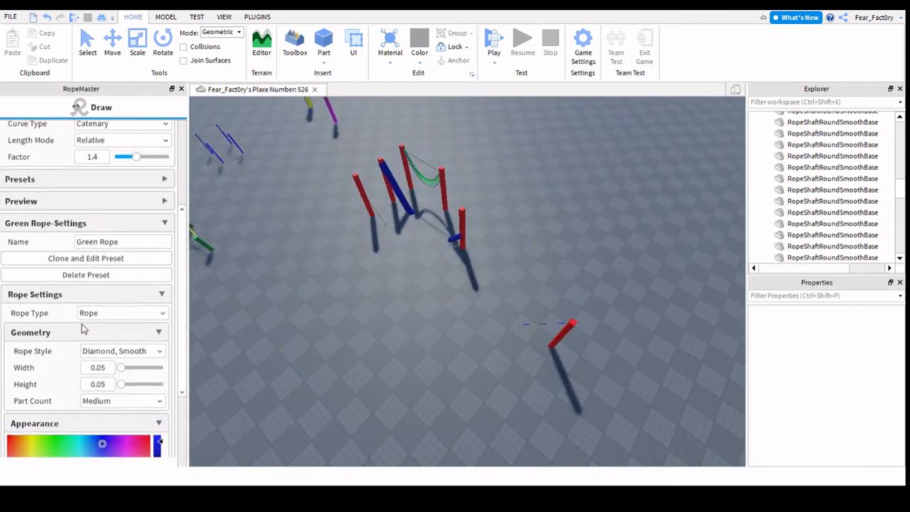
{"action": "scroll", "coordinate": [83, 329], "scroll_direction": "up", "scroll_amount": 4}
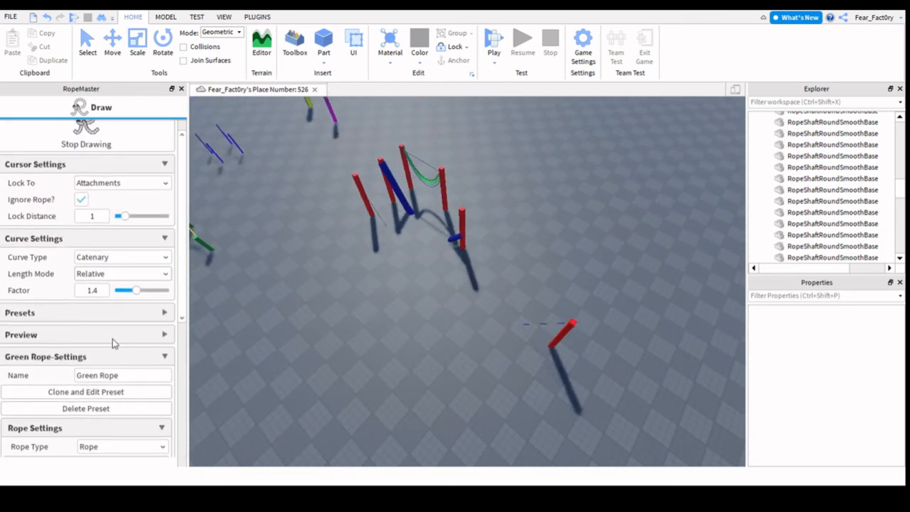
{"action": "scroll", "coordinate": [111, 341], "scroll_direction": "down", "scroll_amount": 5}
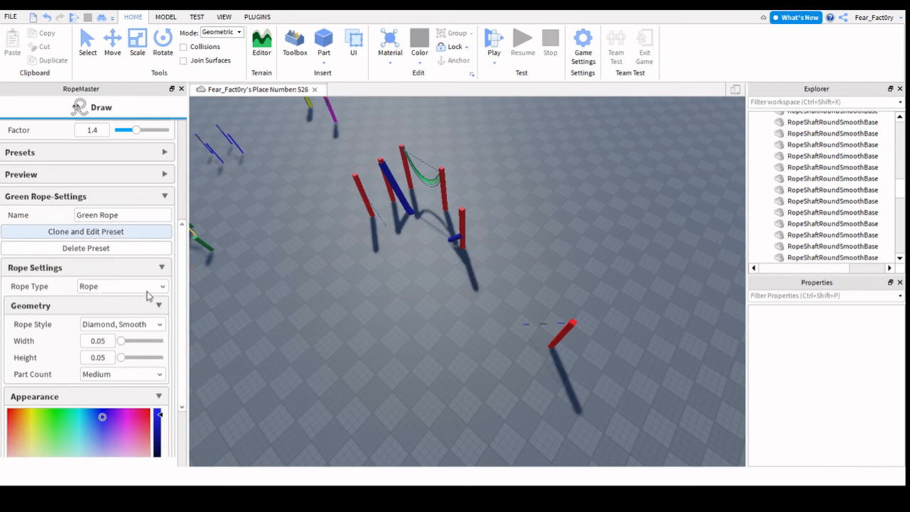
{"action": "scroll", "coordinate": [146, 294], "scroll_direction": "up", "scroll_amount": 3}
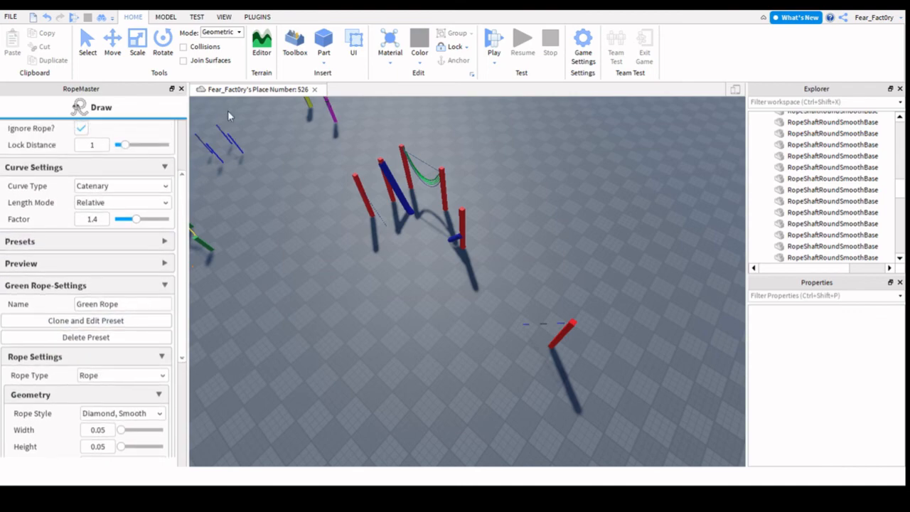
Step: Exit rope drawing with the Select tool, reopen the RopeMaster plugin and close it again
{"action": "key", "text": "ctrl+1"}
{"action": "right_click_drag", "start_coordinate": [286, 340], "coordinate": [331, 336]}
{"action": "key", "text": "w"}
{"action": "key", "text": "w"}
{"action": "key", "text": "s"}
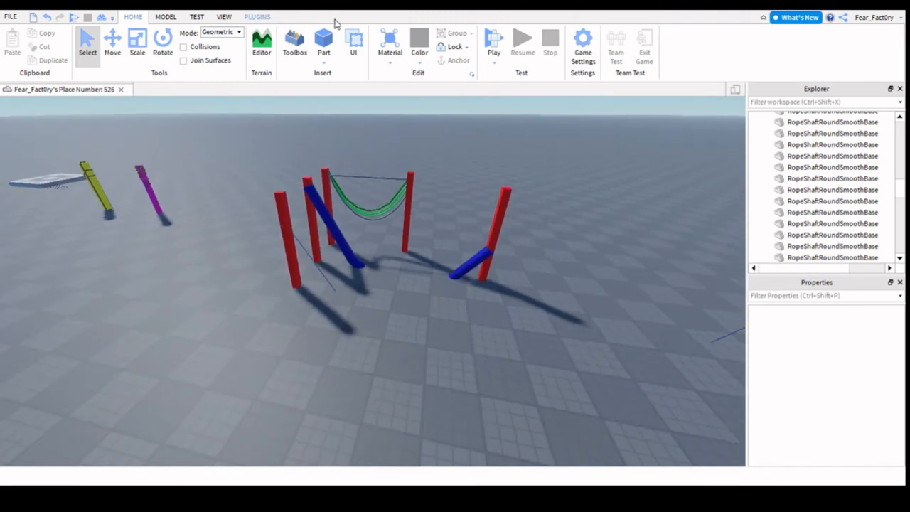
{"action": "scroll", "coordinate": [334, 22], "scroll_direction": "down", "scroll_amount": 4}
{"action": "scroll", "coordinate": [287, 20], "scroll_direction": "up", "scroll_amount": 1}
{"action": "scroll", "coordinate": [292, 20], "scroll_direction": "down", "scroll_amount": 1}
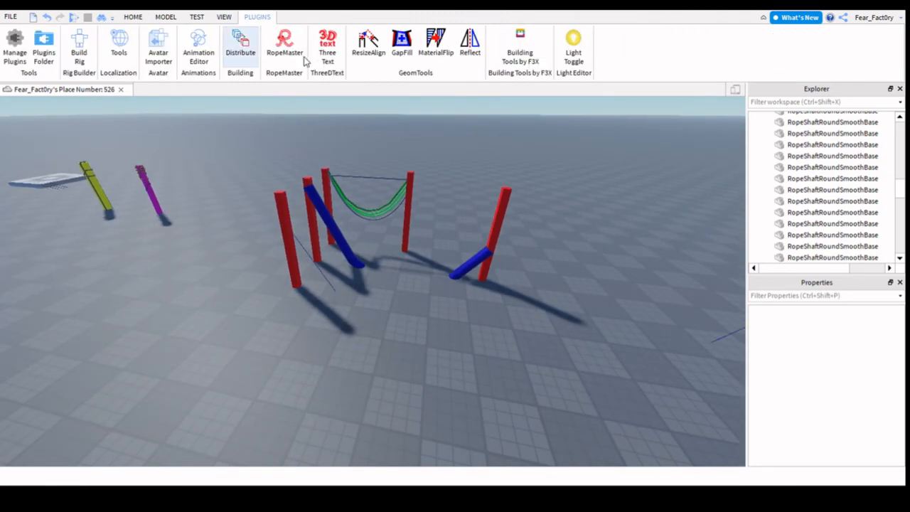
{"action": "left_click", "coordinate": [302, 61]}
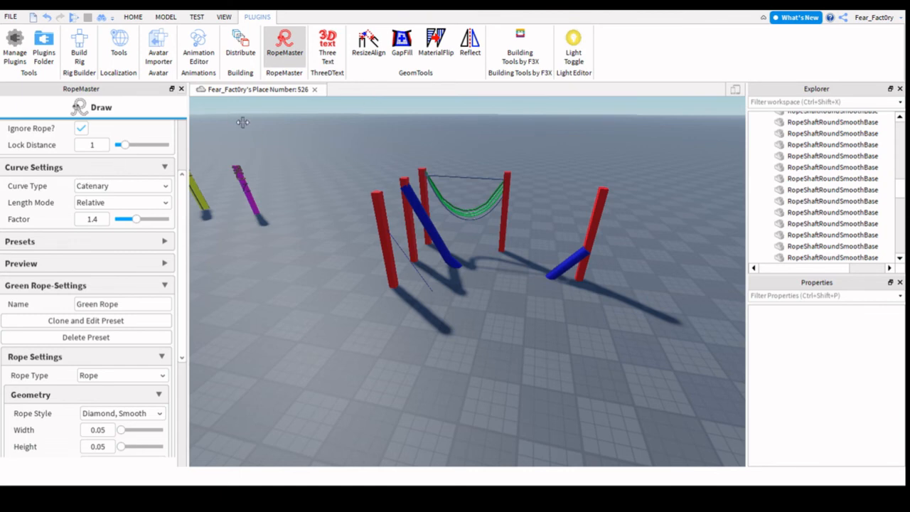
{"action": "scroll", "coordinate": [254, 327], "scroll_direction": "up", "scroll_amount": 8}
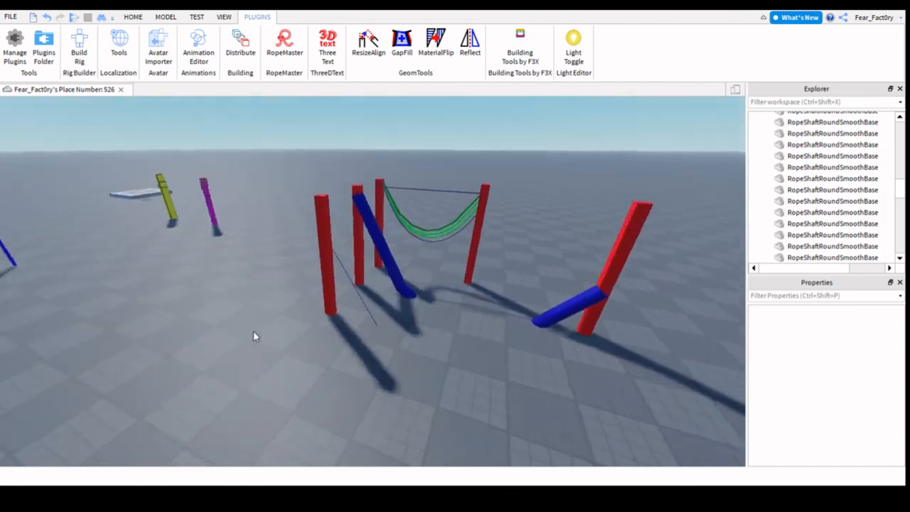
Step: Examine the thin and thick blue ropes on the red posts up close
{"action": "right_click_drag", "start_coordinate": [253, 335], "coordinate": [284, 341]}
{"action": "scroll", "coordinate": [253, 336], "scroll_direction": "down", "scroll_amount": 4}
{"action": "scroll", "coordinate": [329, 365], "scroll_direction": "up", "scroll_amount": 3}
{"action": "scroll", "coordinate": [284, 340], "scroll_direction": "up", "scroll_amount": 2}
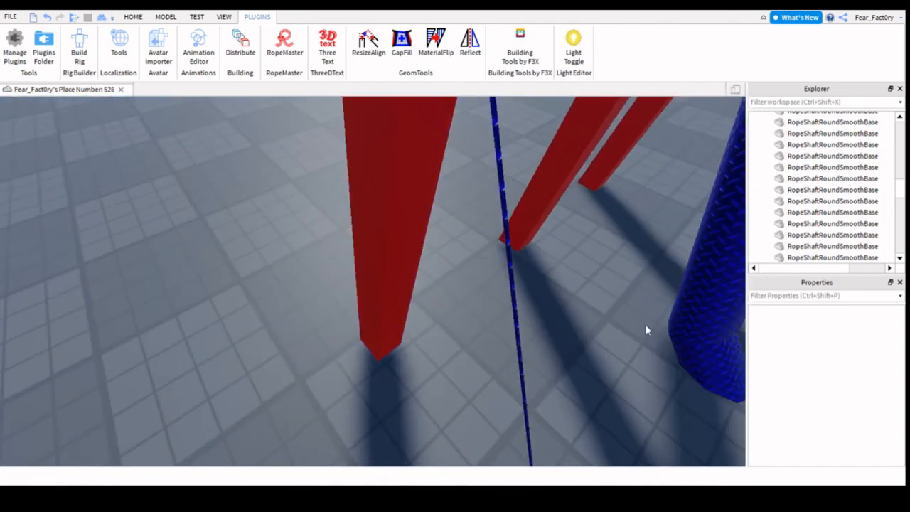
{"action": "middle_click_drag", "start_coordinate": [658, 346], "coordinate": [238, 341]}
{"action": "scroll", "coordinate": [461, 360], "scroll_direction": "down", "scroll_amount": 5}
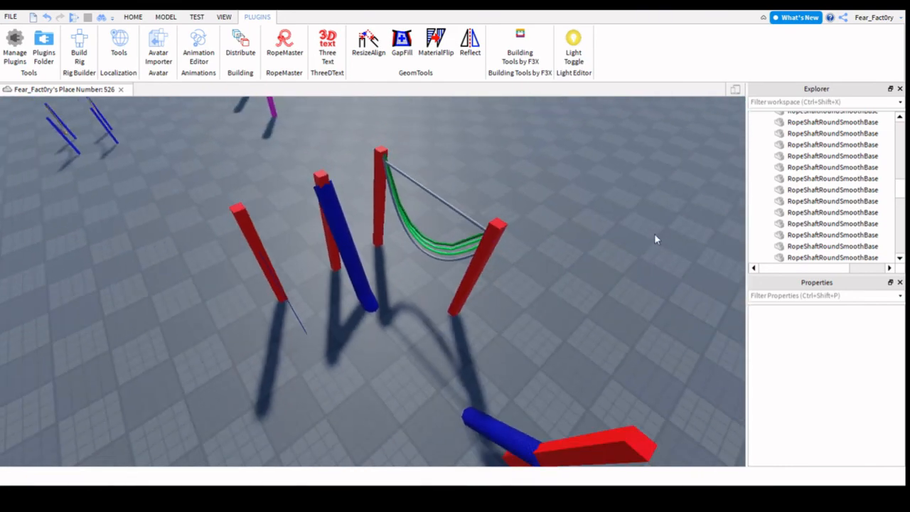
Step: Look over all the ropes on the green, blue and red posts across the whole place
{"action": "scroll", "coordinate": [414, 324], "scroll_direction": "down", "scroll_amount": 5}
{"action": "key", "text": "a"}
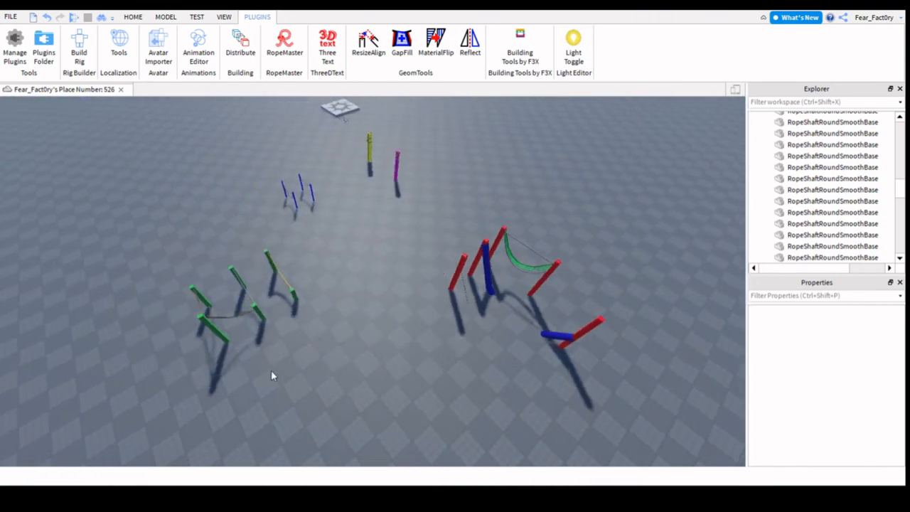
{"action": "key", "text": "a"}
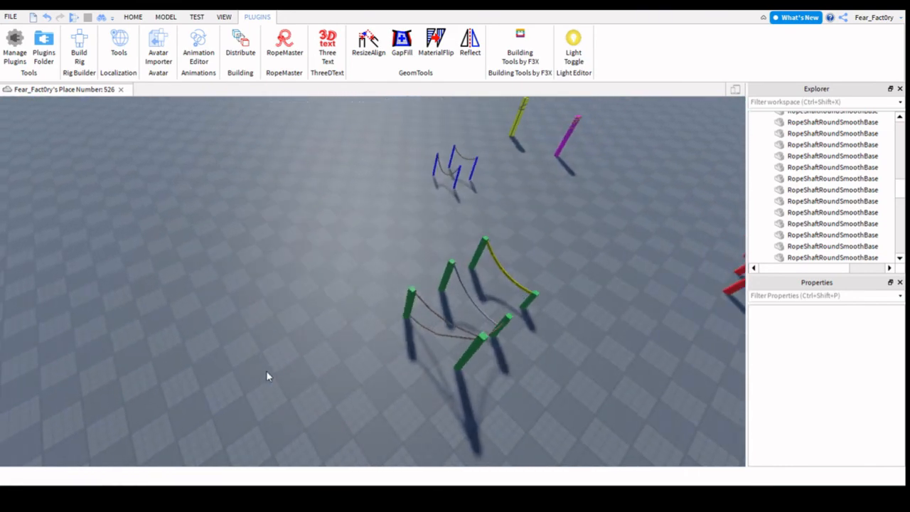
{"action": "scroll", "coordinate": [175, 366], "scroll_direction": "down", "scroll_amount": 5}
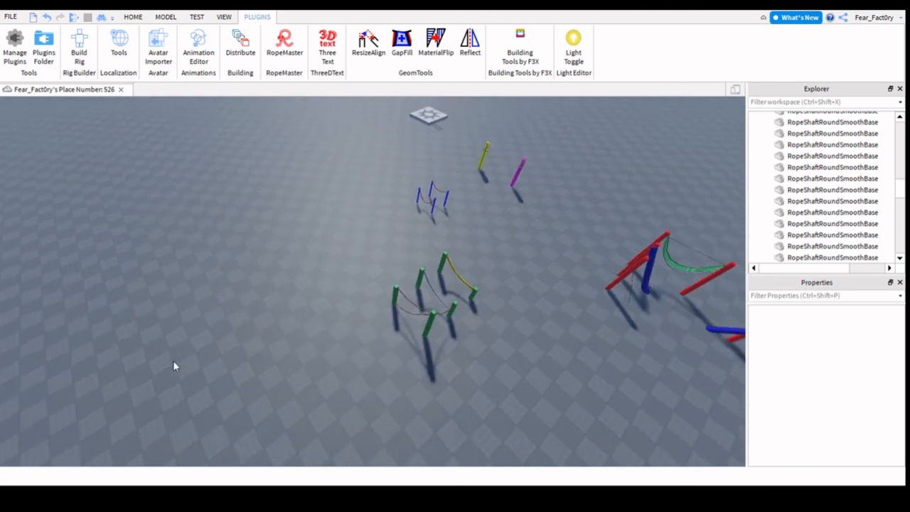
{"action": "scroll", "coordinate": [173, 361], "scroll_direction": "down", "scroll_amount": 2}
{"action": "right_click_drag", "start_coordinate": [173, 361], "coordinate": [200, 314]}
{"action": "key", "text": "a"}
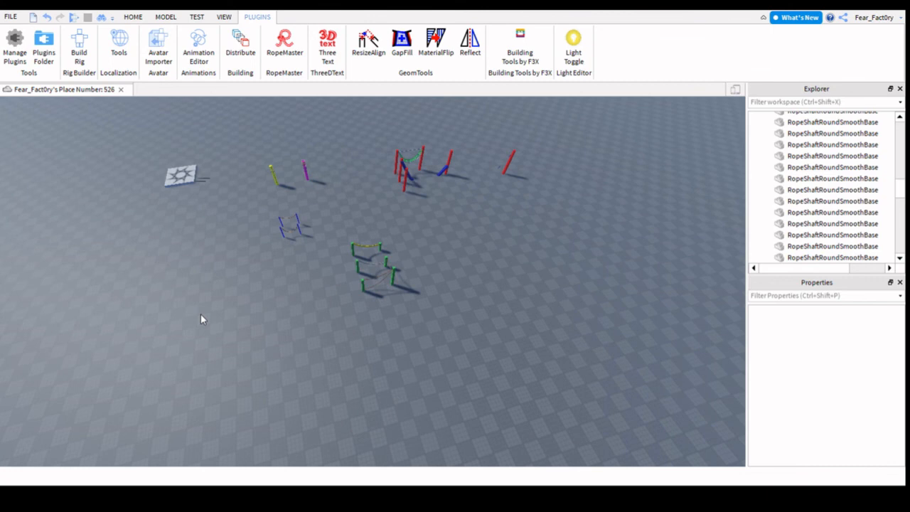
{"action": "right_click_drag", "start_coordinate": [201, 317], "coordinate": [266, 426]}
{"action": "key", "text": "a"}
{"action": "key", "text": "w"}
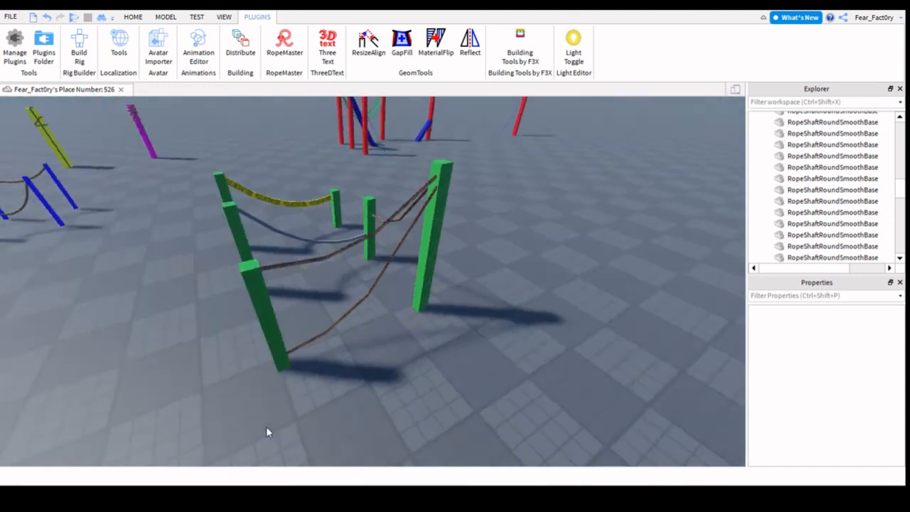
{"action": "key", "text": "s"}
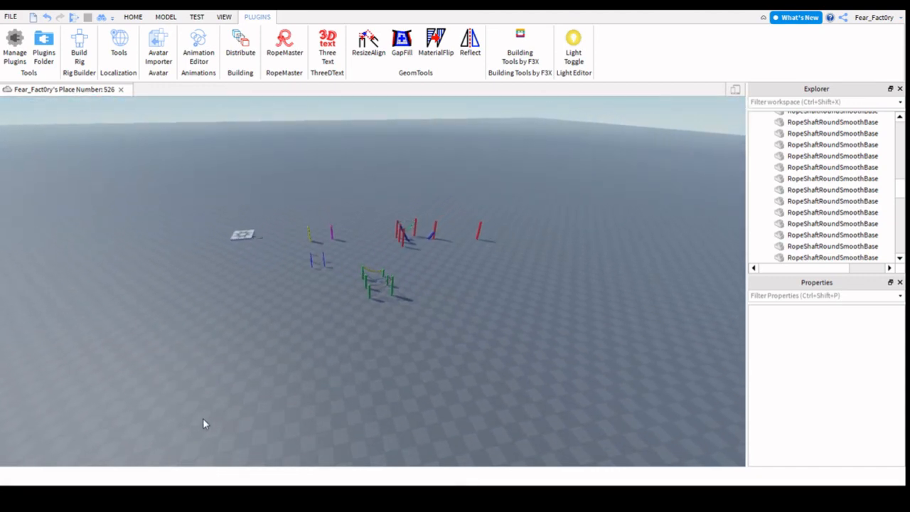